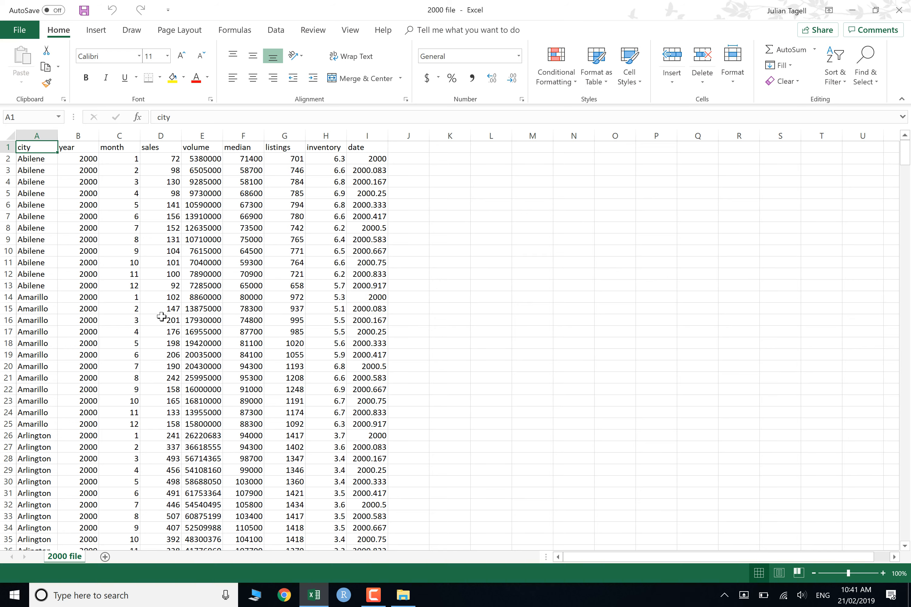
Close the 2000 file workbook and create a new blank workbook in Excel
{"action": "left_click", "coordinate": [896, 11]}
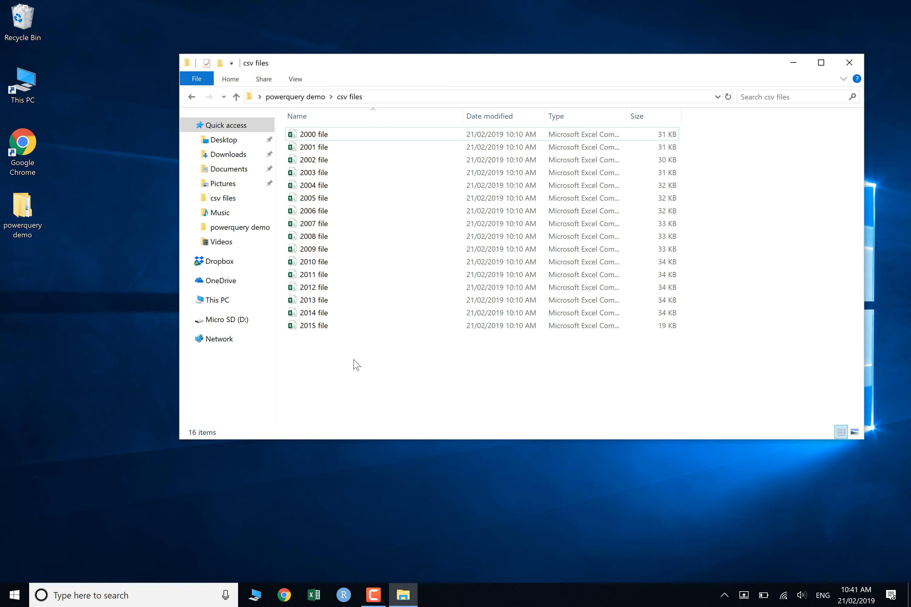
{"action": "left_click", "coordinate": [315, 596]}
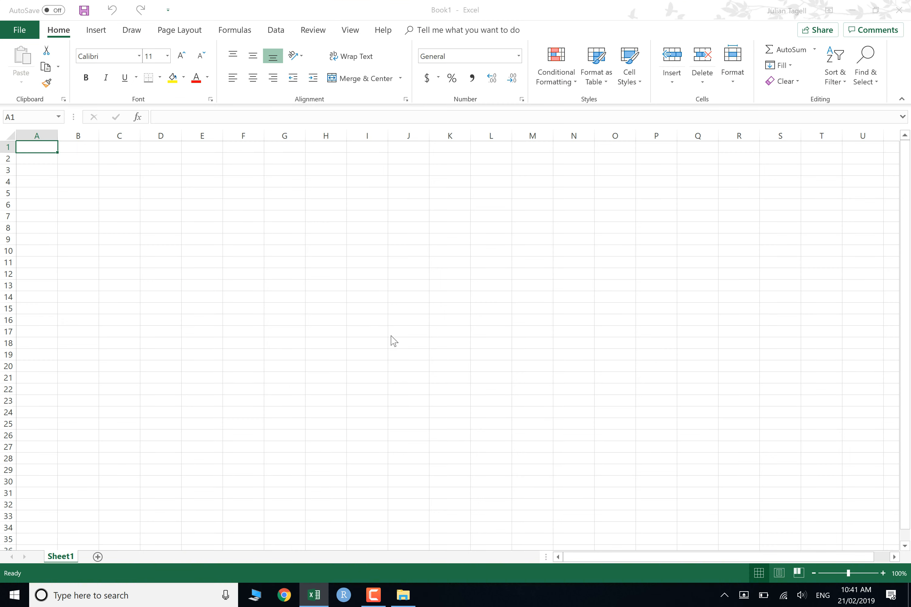
Open 2000 file from the csv files folder and move its sheet into the new workbook after Sheet1
{"action": "key", "text": "alt+Tab"}
{"action": "left_click", "coordinate": [314, 135]}
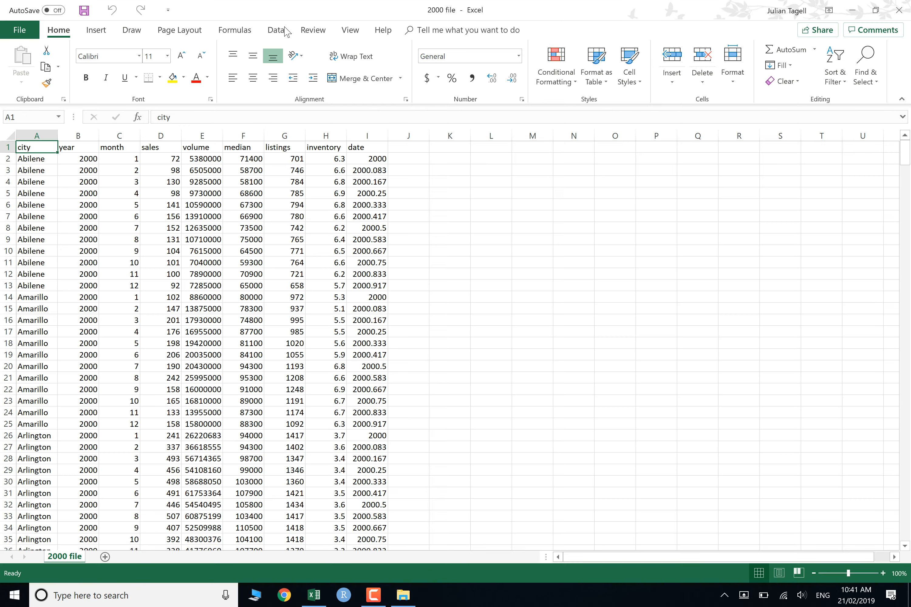
{"action": "left_click_drag", "start_coordinate": [285, 2], "coordinate": [510, 26]}
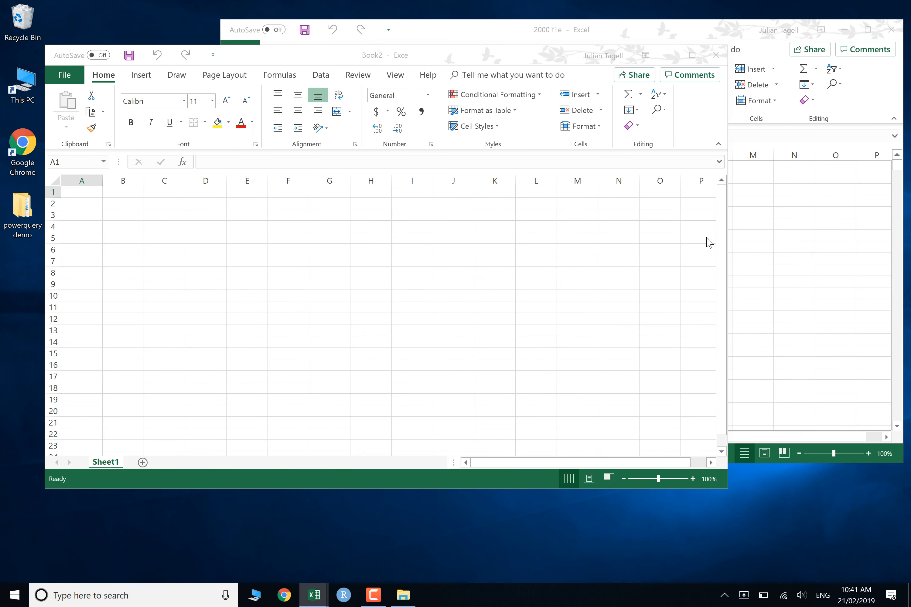
{"action": "left_click", "coordinate": [752, 242]}
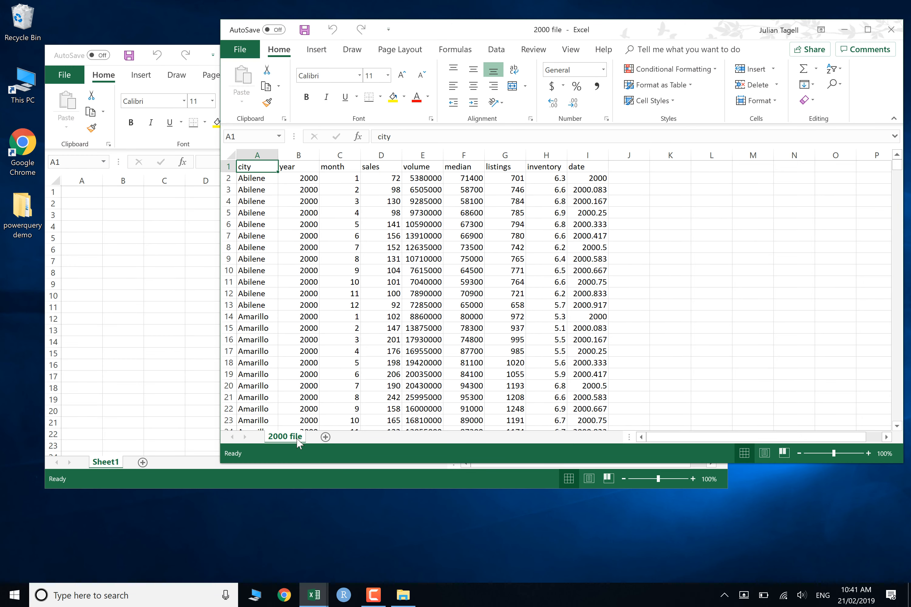
{"action": "left_click", "coordinate": [153, 440]}
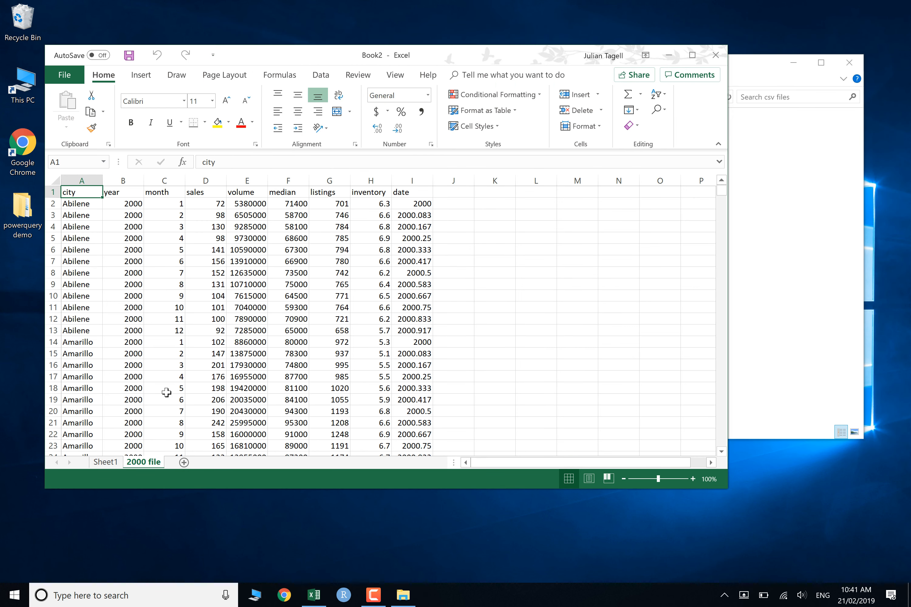
Delete the 2000 file sheet from the new workbook
{"action": "right_click", "coordinate": [143, 467]}
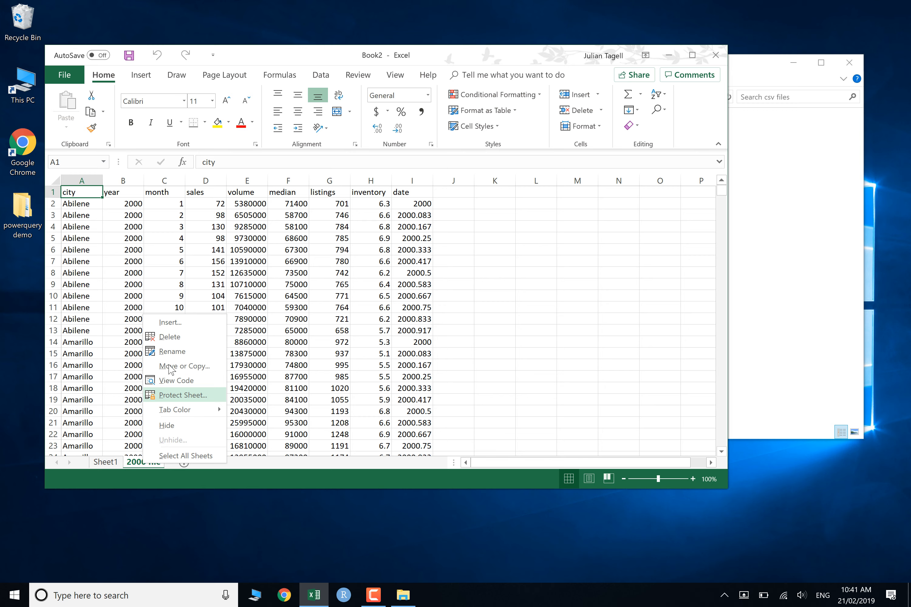
{"action": "left_click", "coordinate": [175, 336]}
{"action": "left_click", "coordinate": [438, 331]}
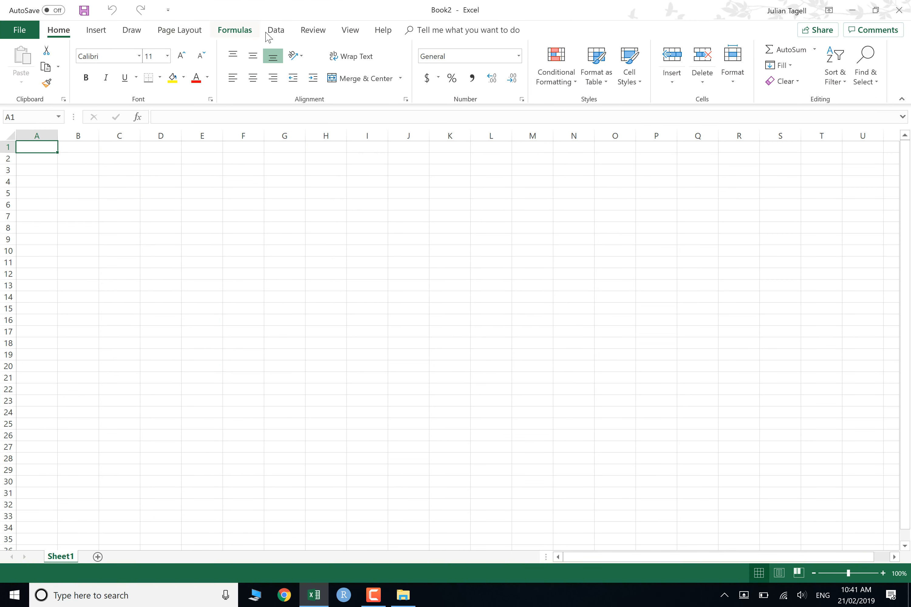
Import 2000 file.csv from the csv files folder in powerquery demo as a text/CSV query and load it to a new sheet
{"action": "left_click", "coordinate": [276, 30]}
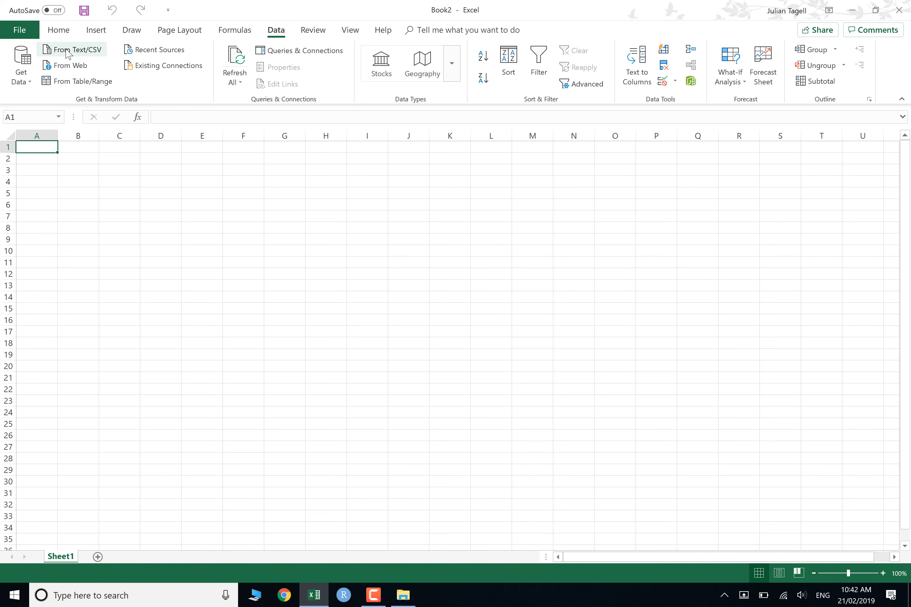
{"action": "left_click", "coordinate": [65, 49]}
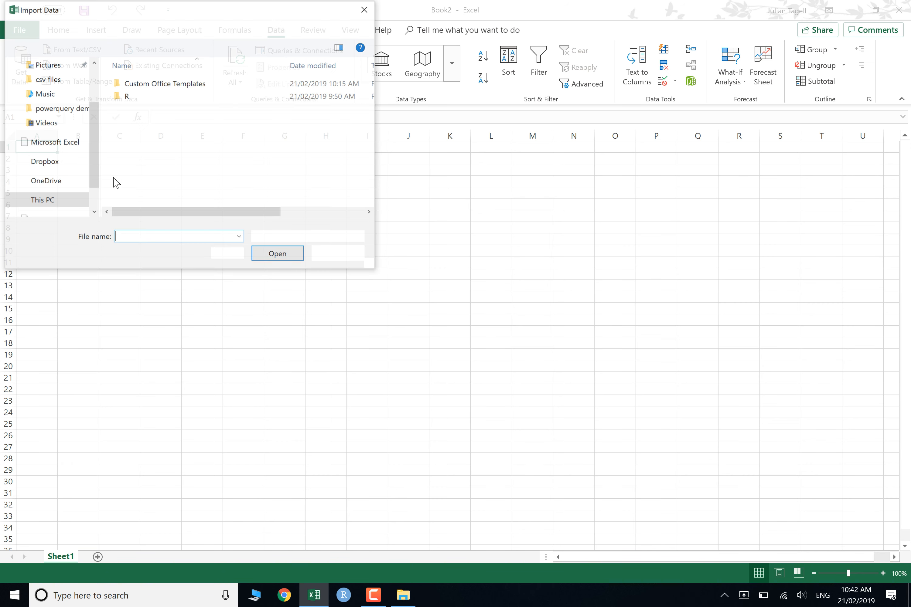
{"action": "scroll", "coordinate": [44, 94], "scroll_direction": "up", "scroll_amount": 2}
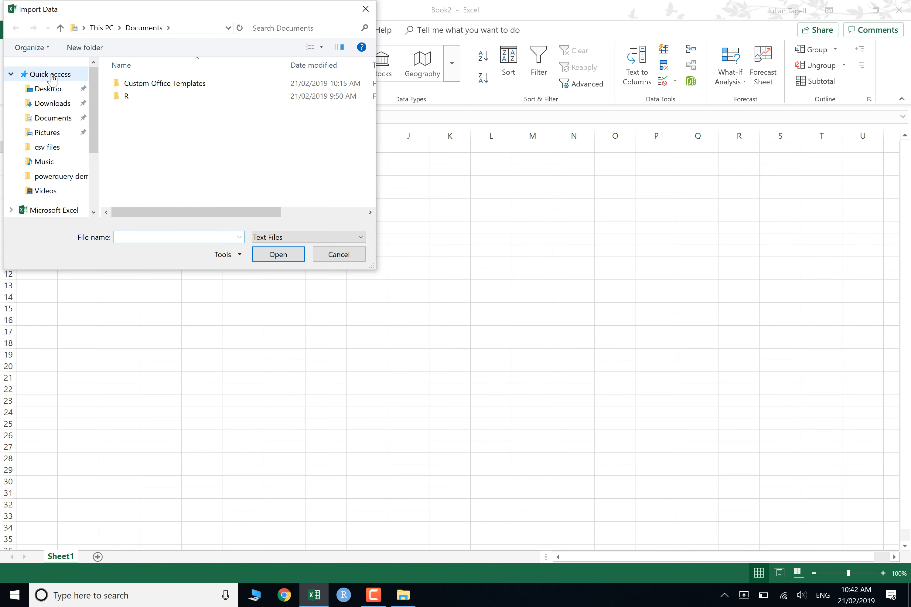
{"action": "left_click", "coordinate": [47, 91]}
{"action": "double_click", "coordinate": [138, 85]}
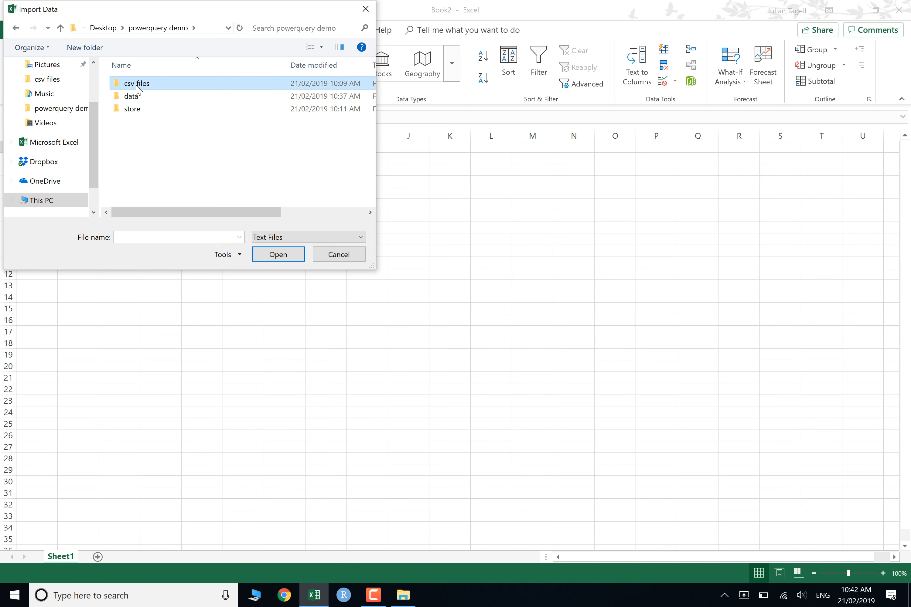
{"action": "double_click", "coordinate": [136, 84]}
{"action": "double_click", "coordinate": [142, 88]}
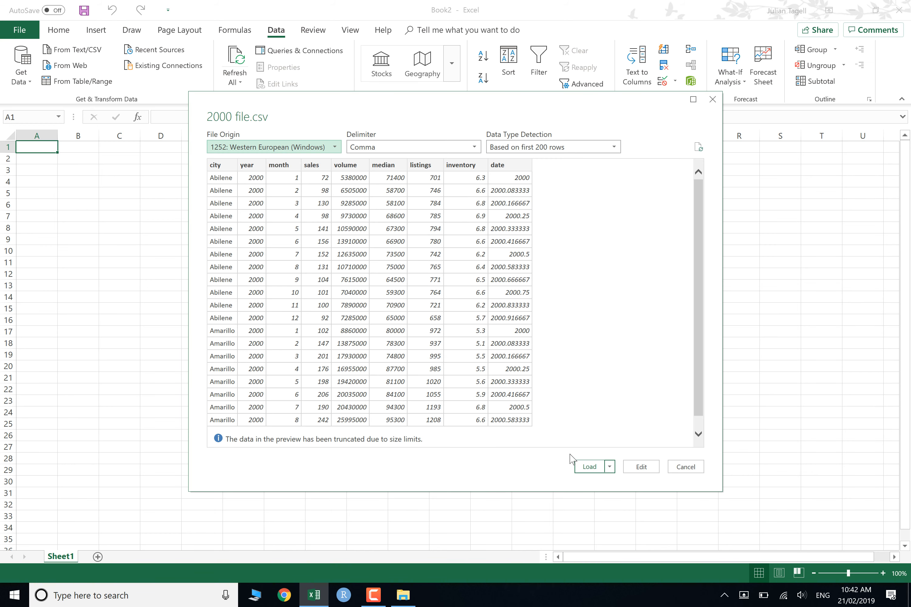
{"action": "left_click", "coordinate": [586, 466]}
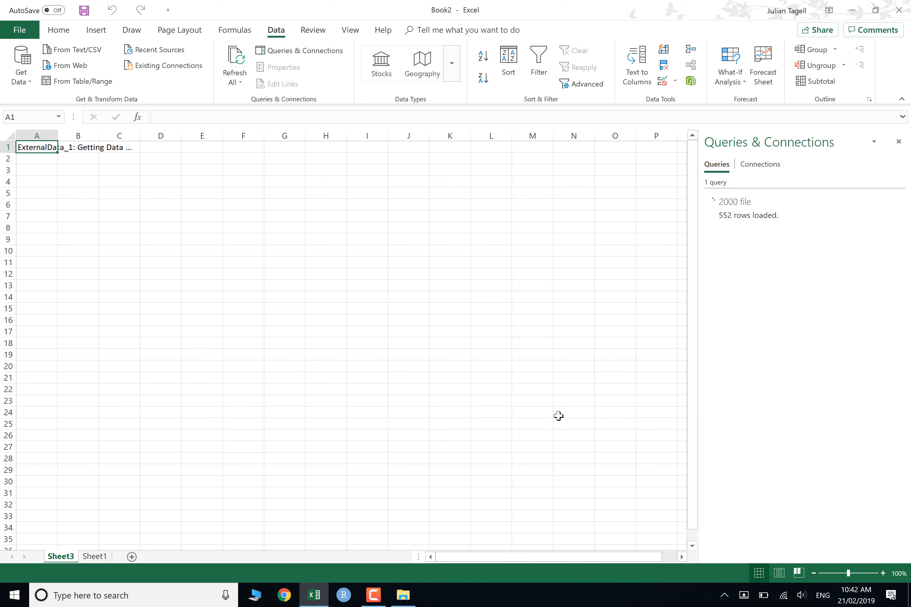
Remove the Changed Type step from the 2000 file query in Power Query Editor and load the result back to the sheet
{"action": "left_click", "coordinate": [755, 215]}
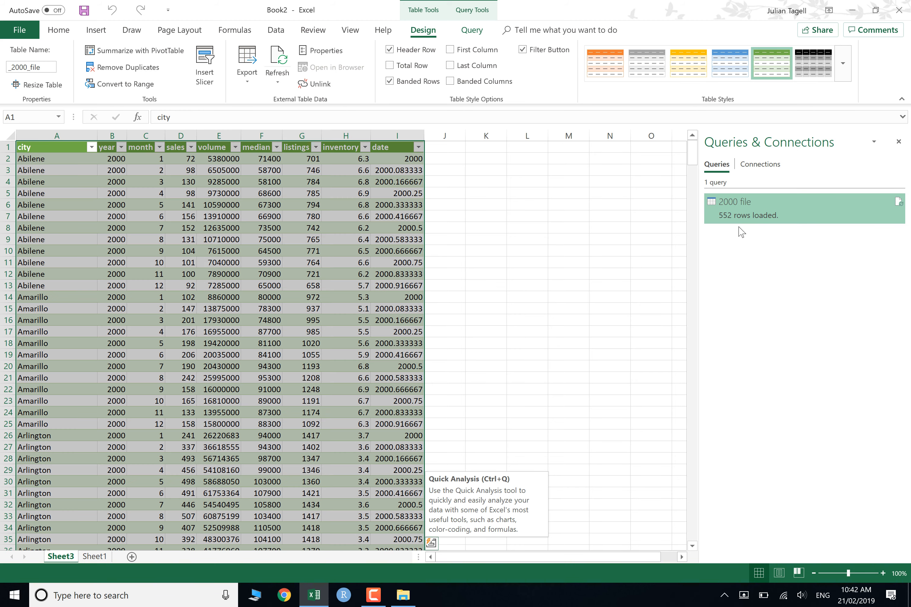
{"action": "left_click", "coordinate": [528, 241]}
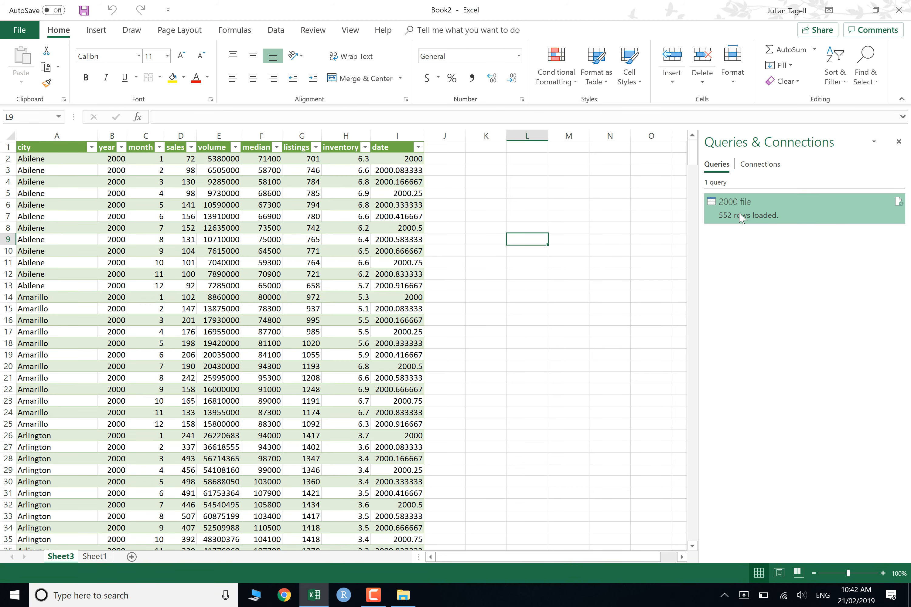
{"action": "double_click", "coordinate": [739, 213]}
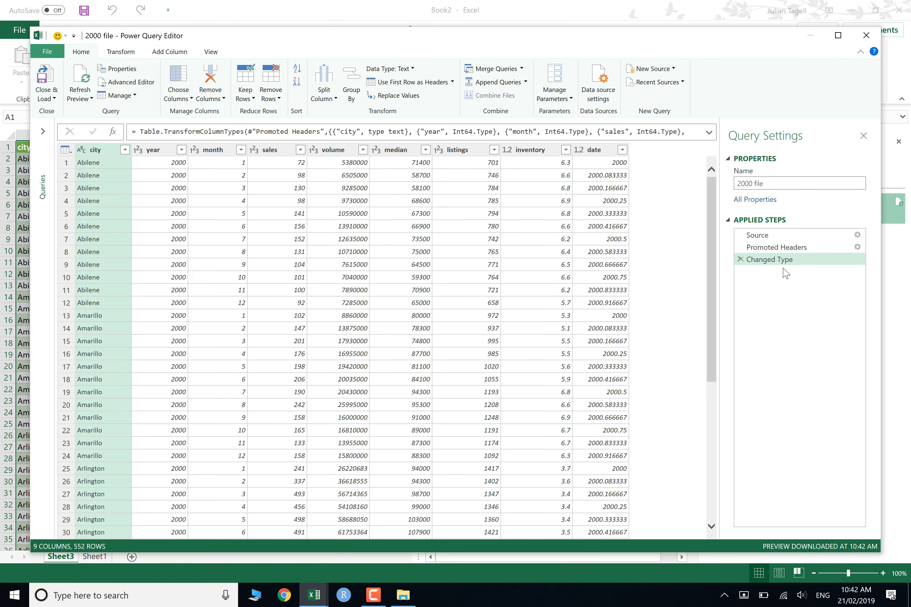
{"action": "left_click", "coordinate": [739, 260]}
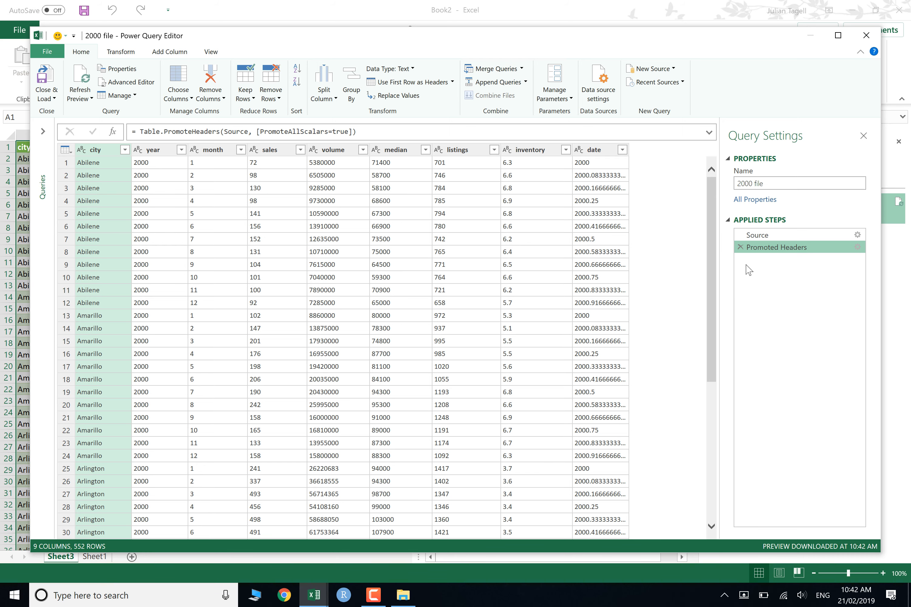
{"action": "left_click", "coordinate": [44, 78]}
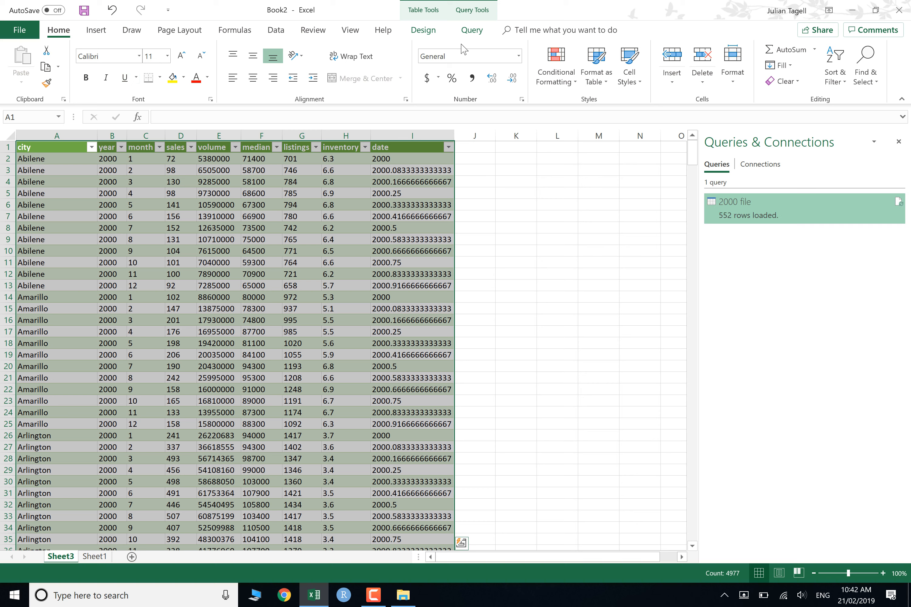
Turn off automatic detection of column types and headers for the current workbook in the query options
{"action": "left_click", "coordinate": [276, 31]}
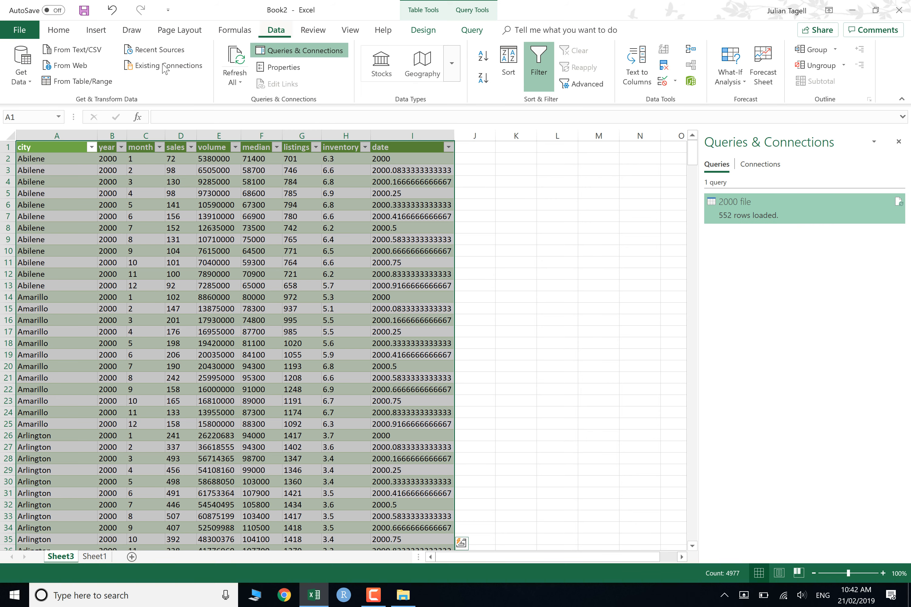
{"action": "left_click", "coordinate": [19, 78]}
{"action": "left_click", "coordinate": [38, 305]}
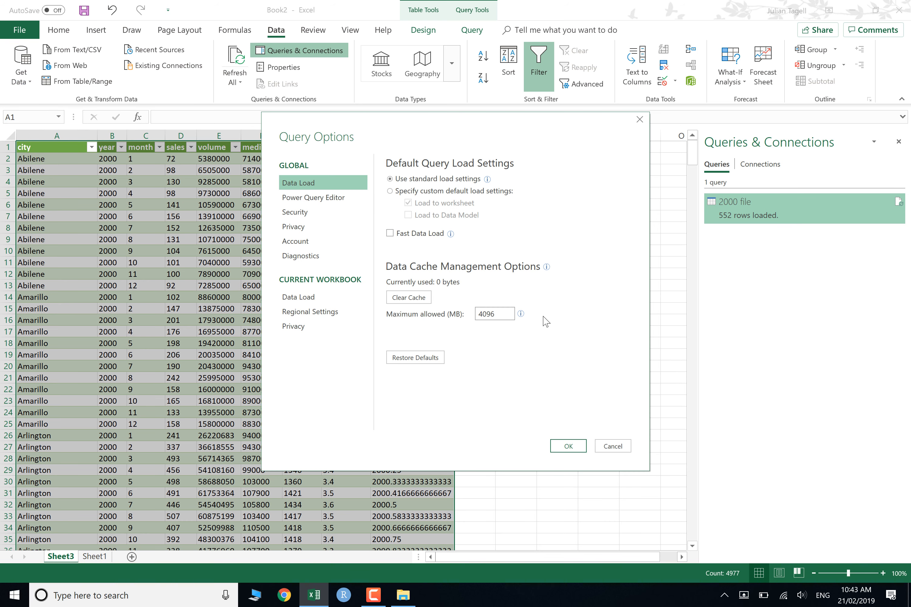
{"action": "left_click", "coordinate": [302, 296]}
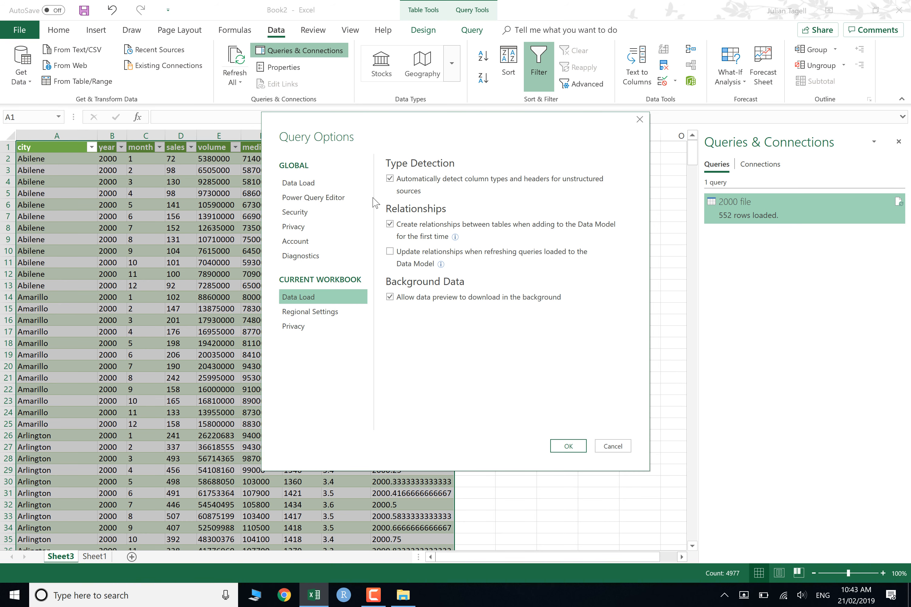
{"action": "left_click", "coordinate": [390, 179]}
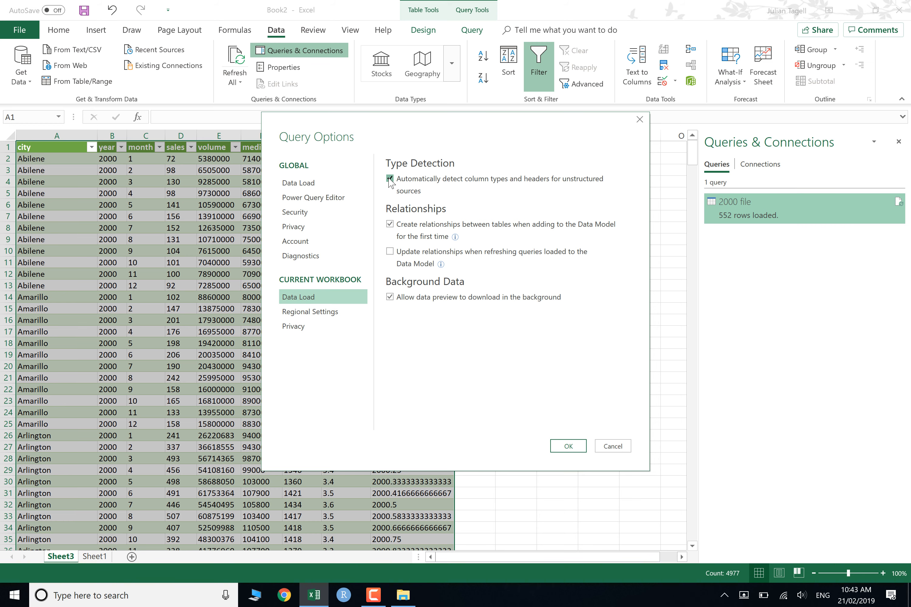
{"action": "left_click", "coordinate": [568, 446]}
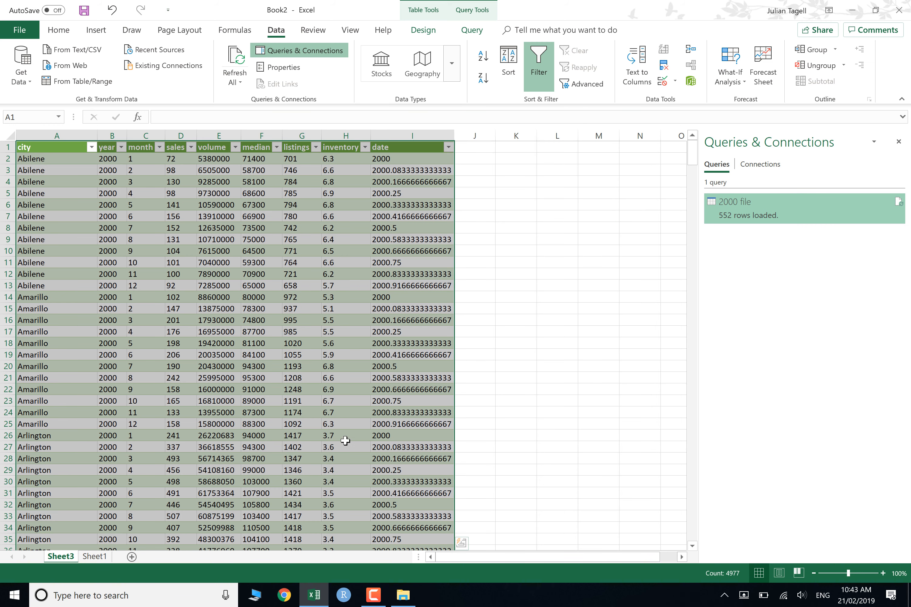
{"action": "left_click", "coordinate": [220, 320]}
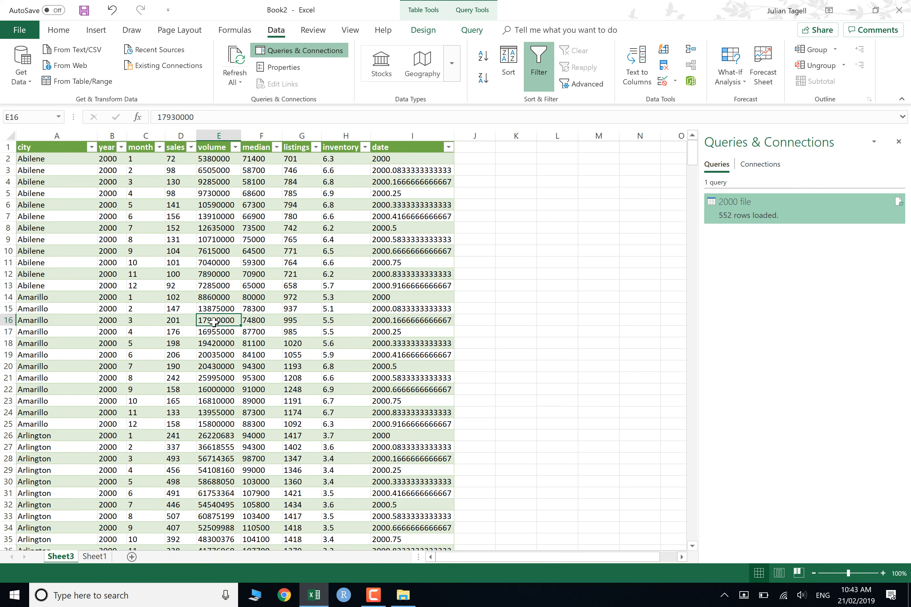
{"action": "left_click", "coordinate": [169, 286]}
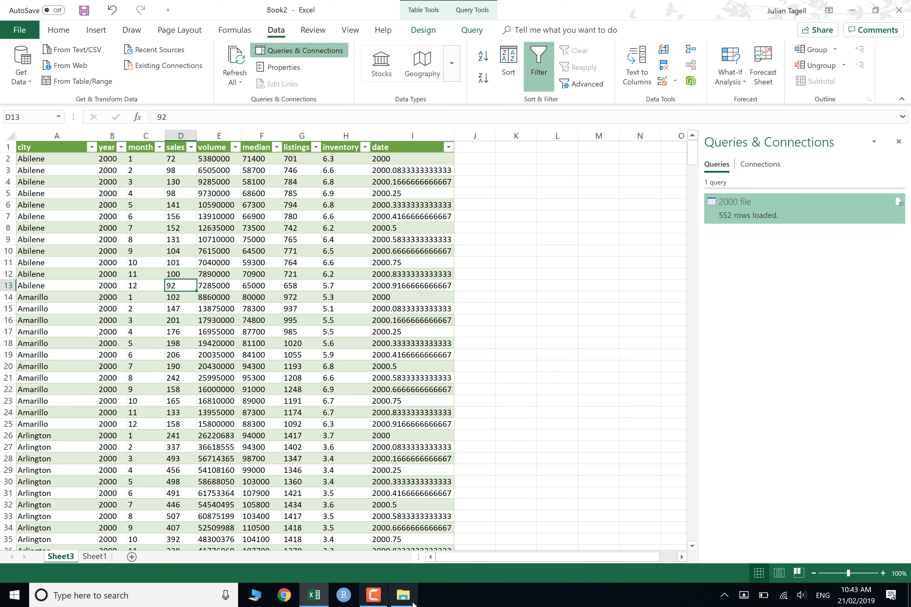
Move the csv files folder into the data folder inside powerquery demo
{"action": "left_click", "coordinate": [403, 595]}
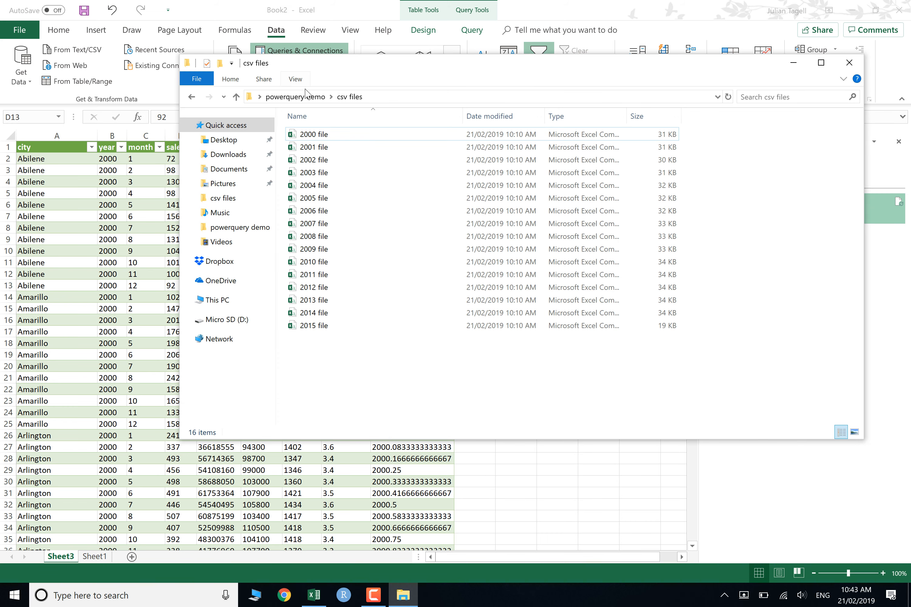
{"action": "left_click", "coordinate": [295, 97]}
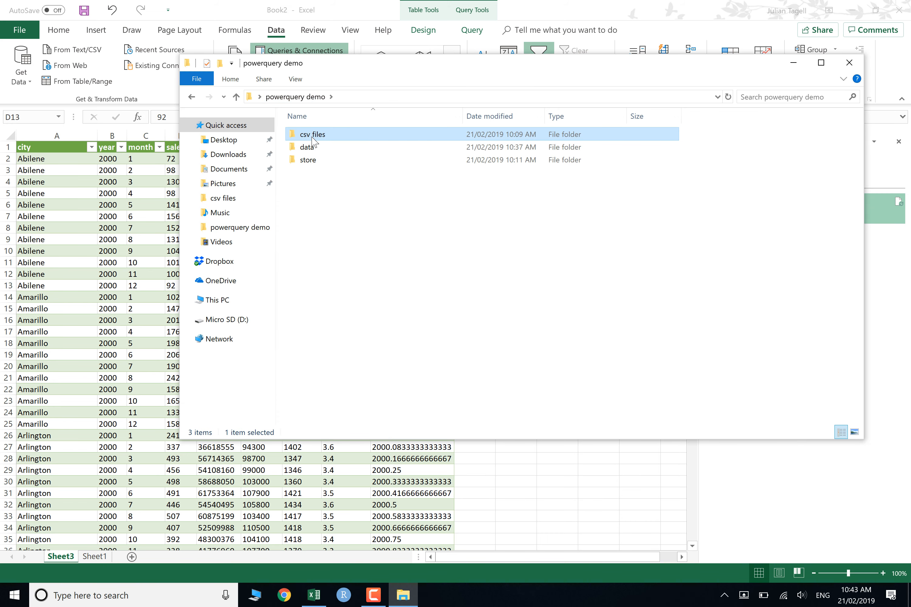
{"action": "left_click_drag", "start_coordinate": [313, 138], "coordinate": [325, 151]}
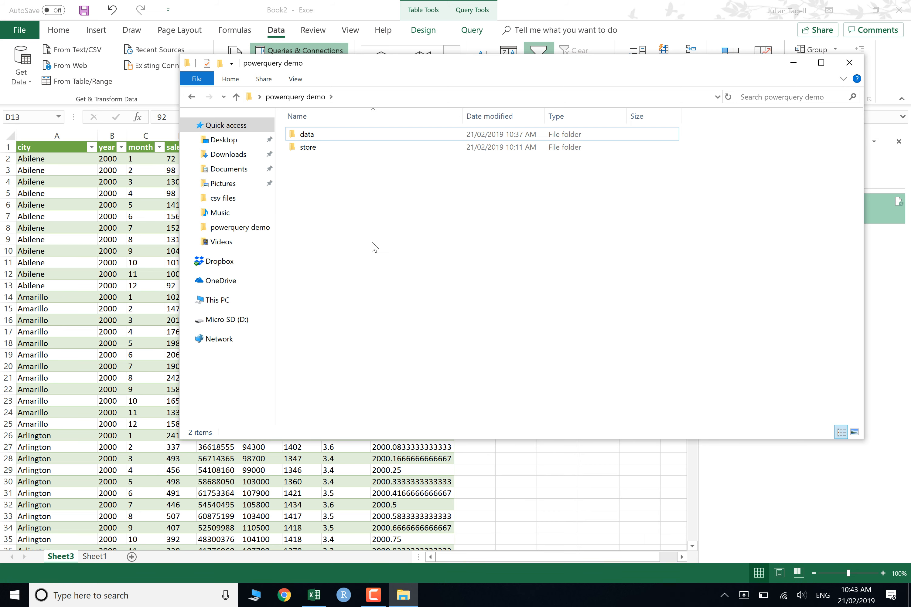
Try to refresh the imported table in the workbook from its source file
{"action": "left_click", "coordinate": [148, 258]}
{"action": "right_click", "coordinate": [153, 215]}
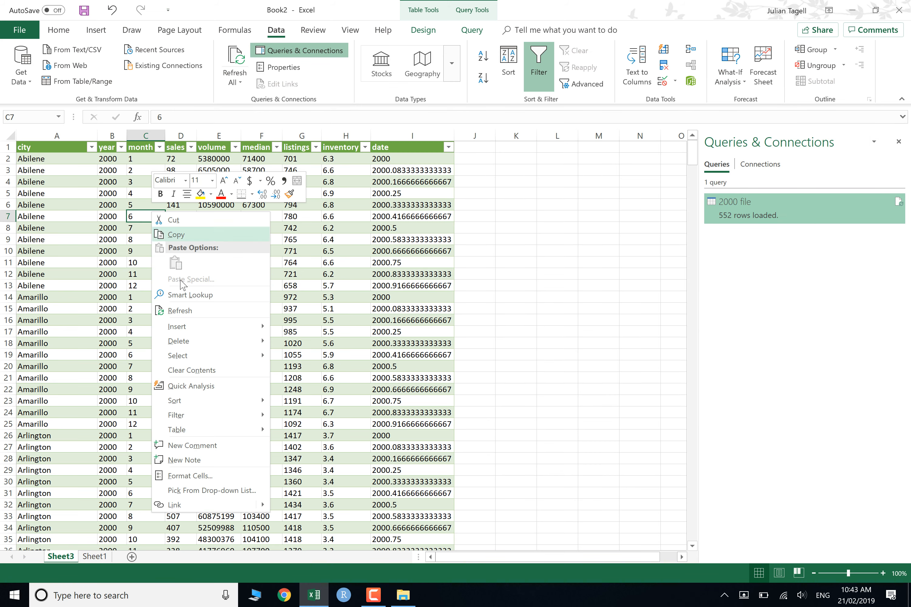
{"action": "left_click", "coordinate": [197, 316]}
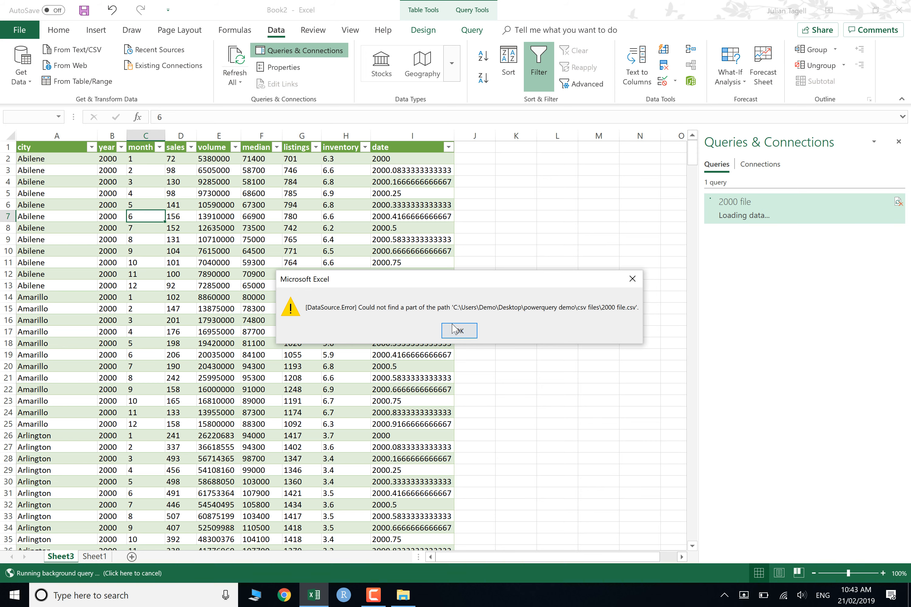
{"action": "left_click", "coordinate": [459, 331]}
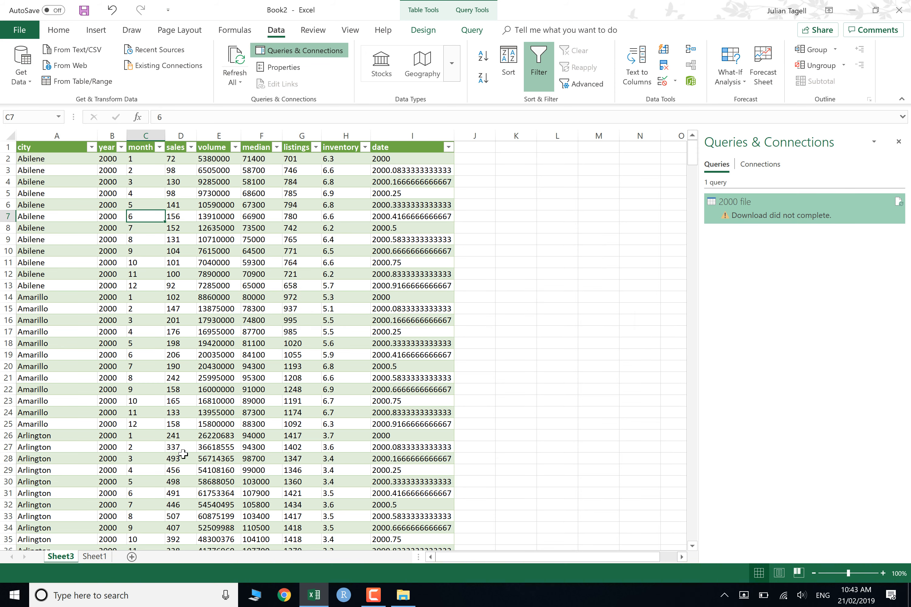
Enter the label filename1 in cell B8 of Sheet1 and copy its text, moving on to cell C8
{"action": "key", "text": "ctrl+Page_Down"}
{"action": "left_click", "coordinate": [91, 227]}
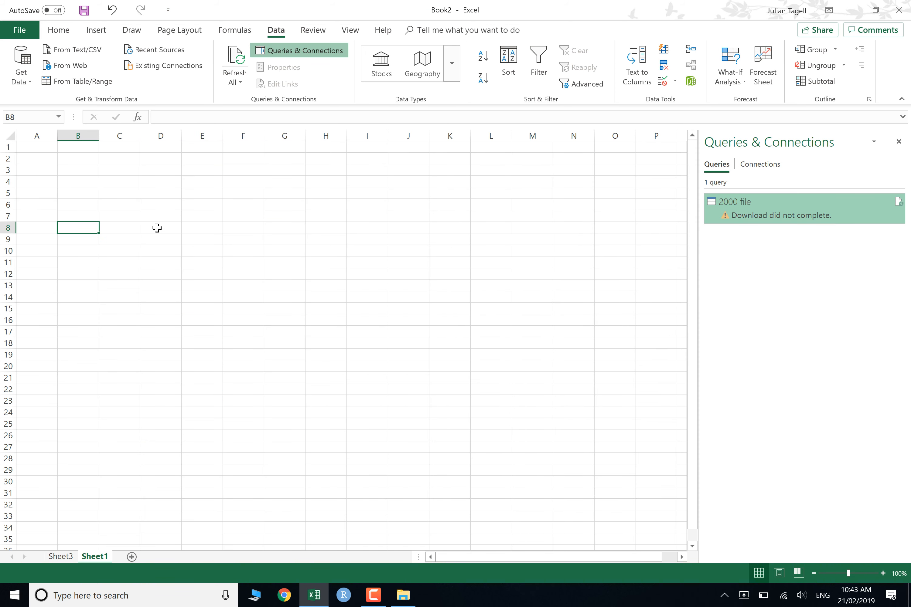
{"action": "type", "text": "filename1"}
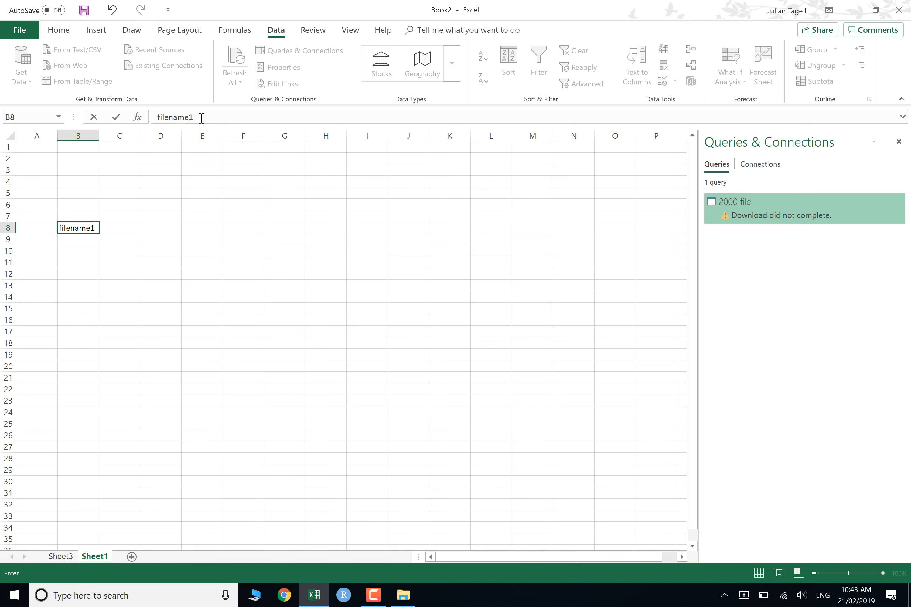
{"action": "left_click_drag", "start_coordinate": [201, 118], "coordinate": [152, 117]}
{"action": "key", "text": "ctrl+c"}
{"action": "key", "text": "Tab"}
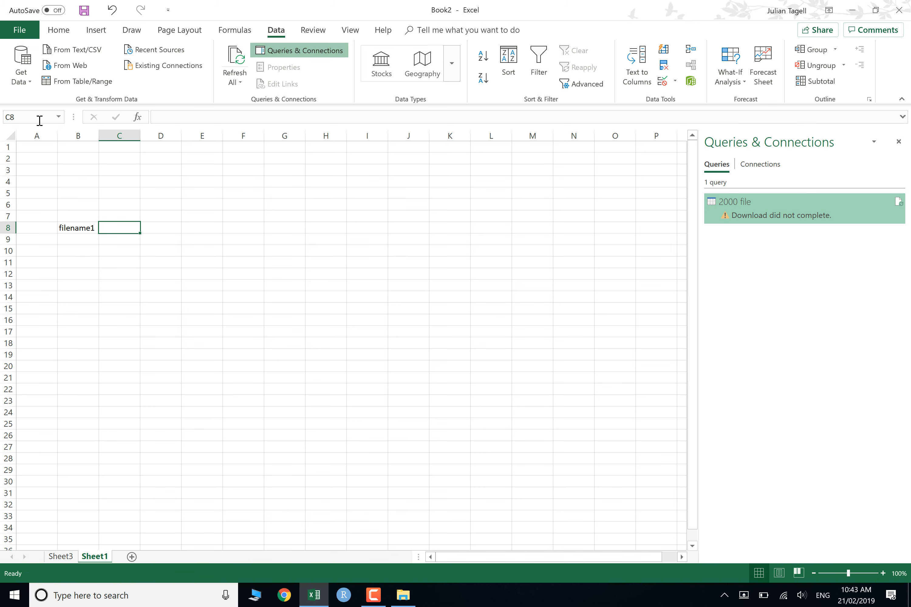
Name cell C8 filename1 and fill it with the copied full path of 2000 file from the moved csv files folder
{"action": "key", "text": "ctrl+v"}
{"action": "key", "text": "Return"}
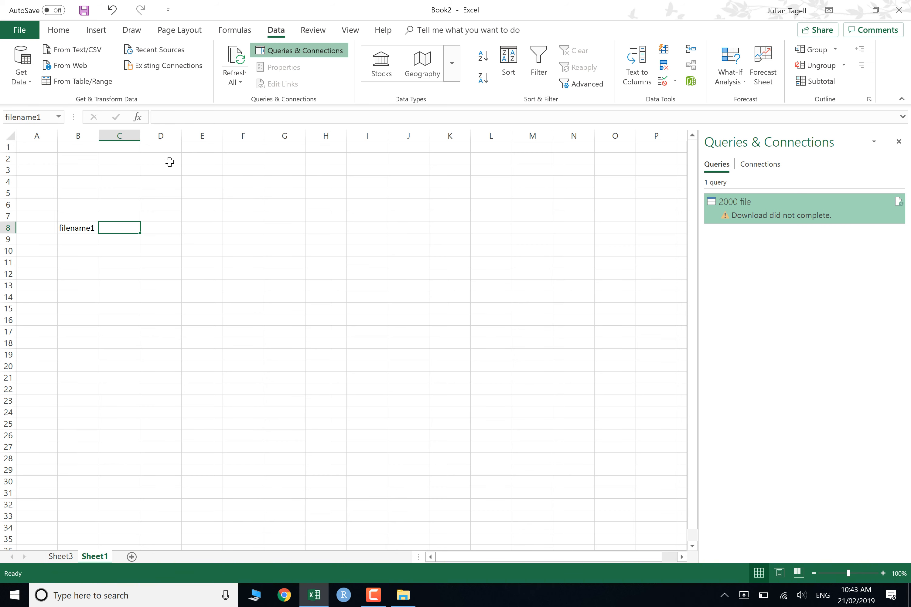
{"action": "left_click", "coordinate": [411, 598]}
{"action": "double_click", "coordinate": [305, 134]}
{"action": "left_click", "coordinate": [309, 137]}
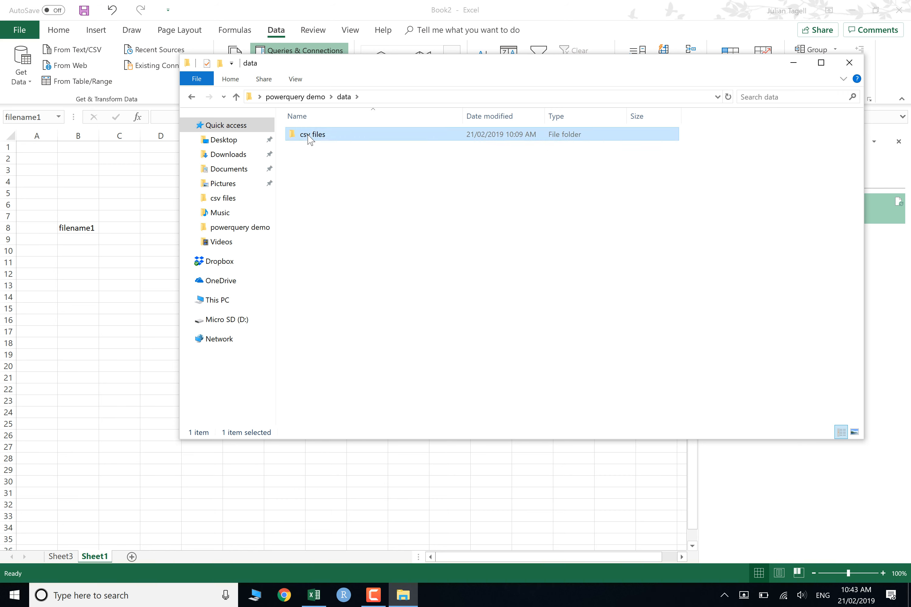
{"action": "double_click", "coordinate": [310, 135]}
{"action": "left_click", "coordinate": [313, 137]}
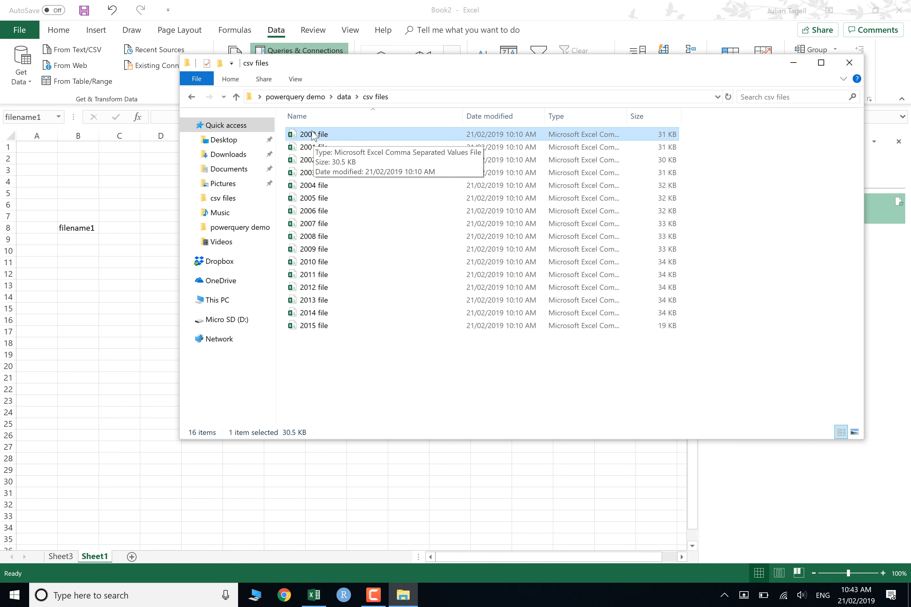
{"action": "right_click", "coordinate": [313, 135]}
{"action": "left_click", "coordinate": [220, 272]}
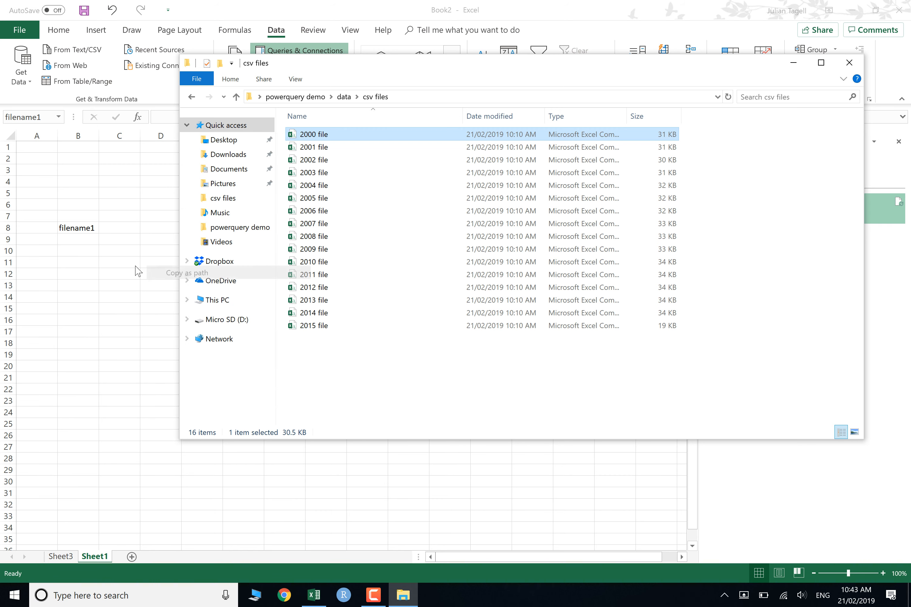
{"action": "left_click", "coordinate": [118, 229]}
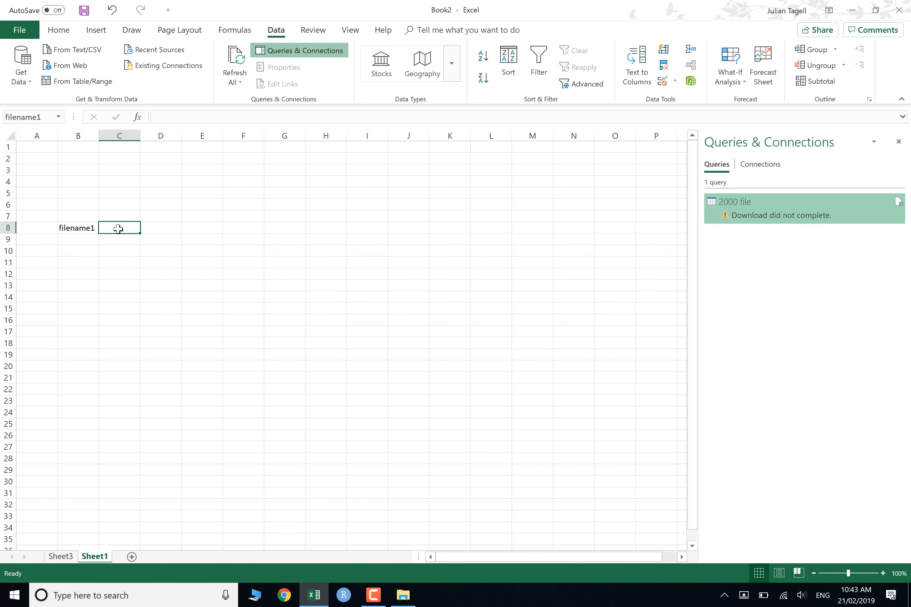
{"action": "key", "text": "ctrl+v"}
Highlight the file path cell C8 with a yellow fill and keep that cell selected
{"action": "left_click", "coordinate": [58, 30]}
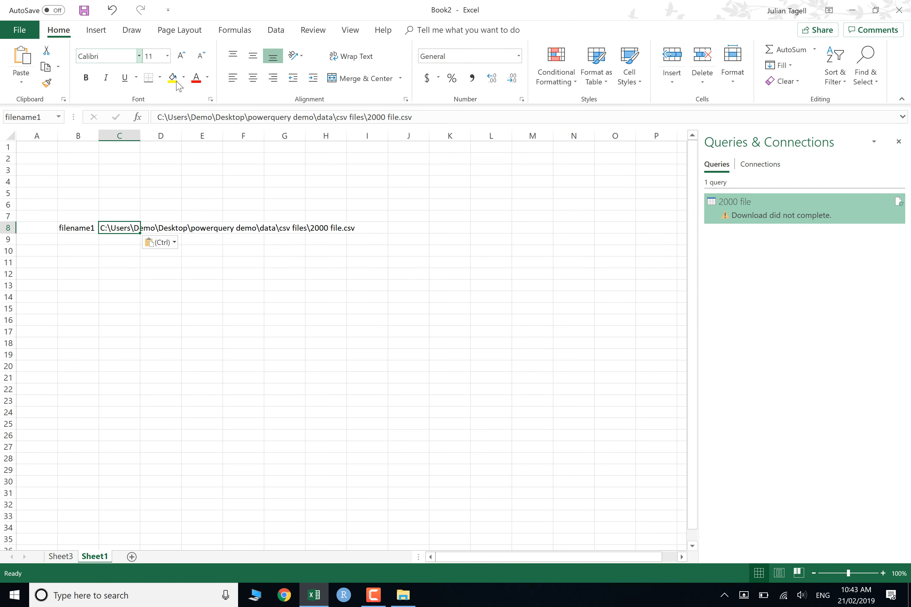
{"action": "left_click", "coordinate": [172, 77]}
{"action": "left_click", "coordinate": [114, 288]}
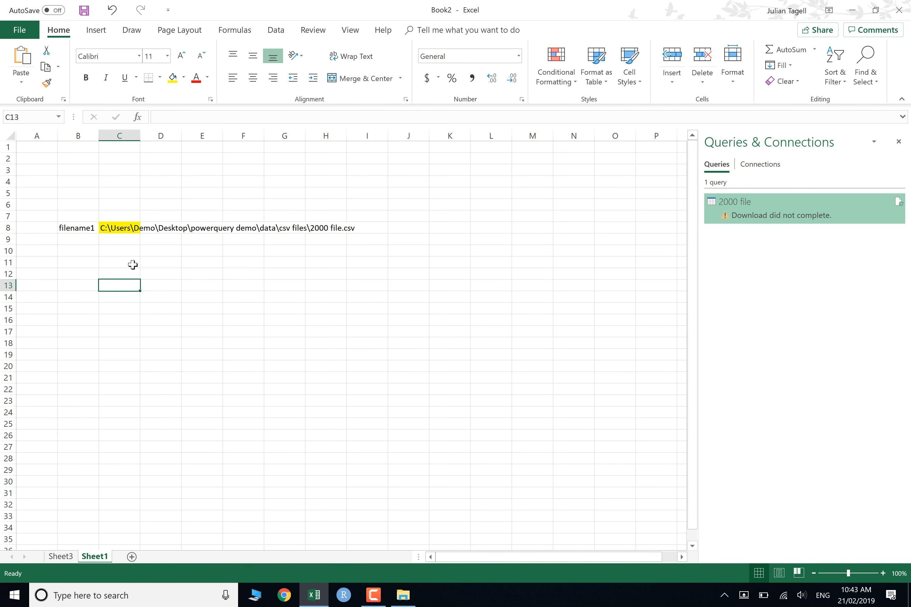
{"action": "left_click", "coordinate": [129, 228]}
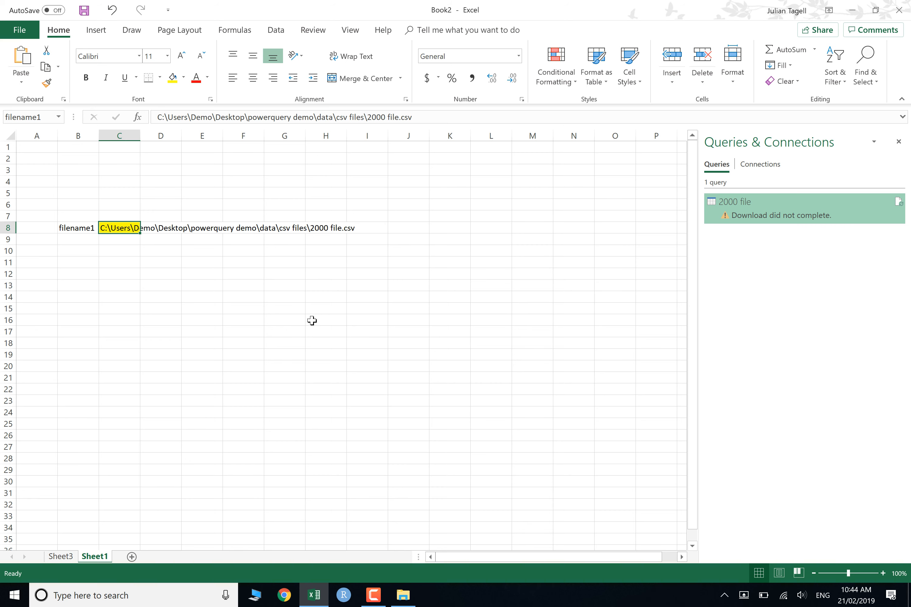
Create a blank query named GetValue and open its code in the Advanced Editor
{"action": "left_click", "coordinate": [276, 30]}
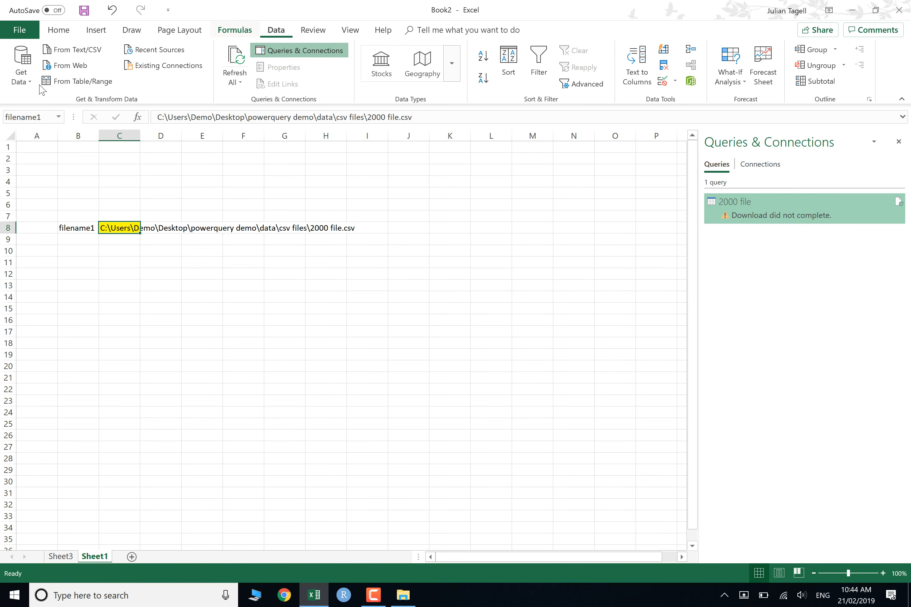
{"action": "left_click", "coordinate": [21, 75]}
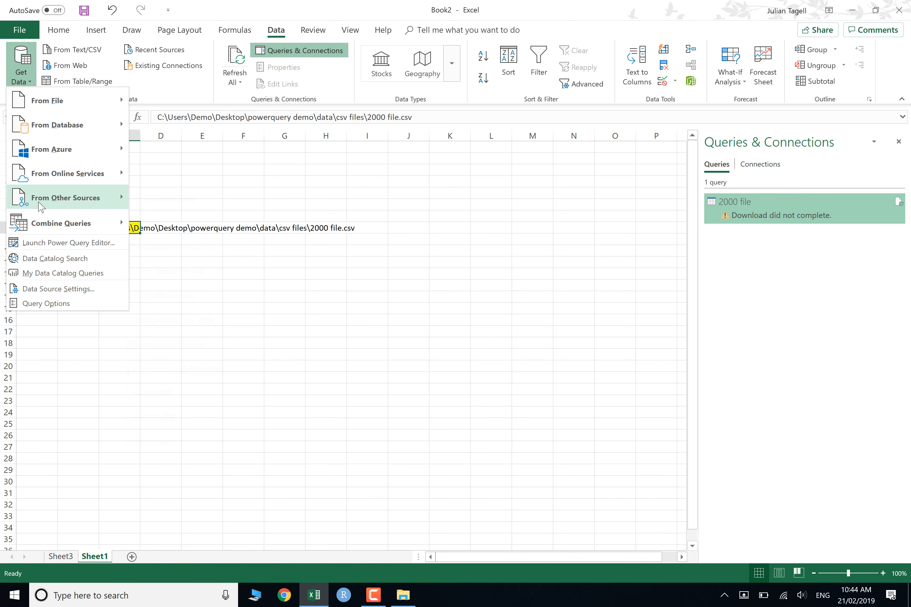
{"action": "mouse_move", "coordinate": [41, 207]}
{"action": "left_click", "coordinate": [177, 442]}
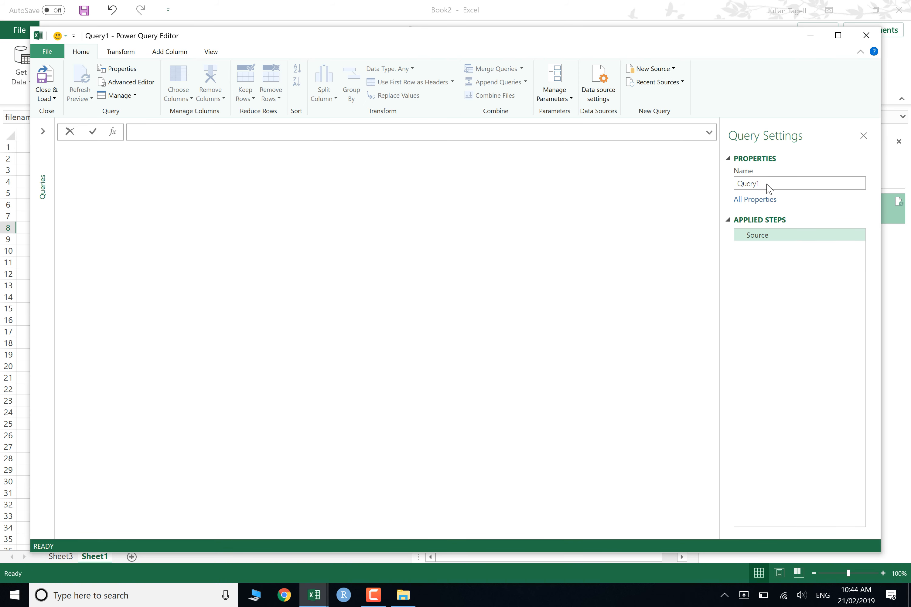
{"action": "left_click", "coordinate": [772, 186]}
{"action": "type", "text": "GetValue"}
{"action": "left_click", "coordinate": [128, 84]}
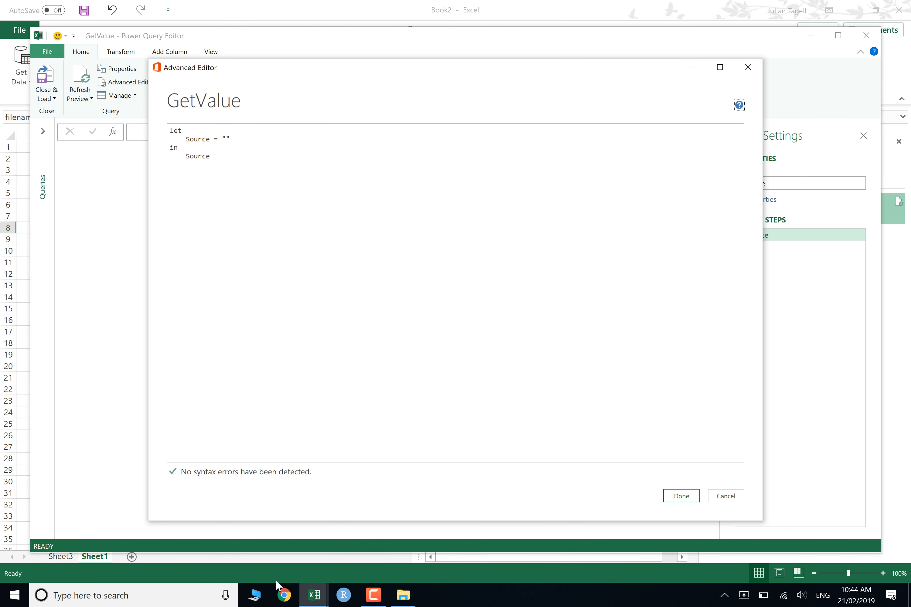
Switch to Chrome, search for powerquery getvalue, and copy the rangeName function code from the Stack Overflow answer on referencing a cell's value
{"action": "left_click", "coordinate": [284, 595]}
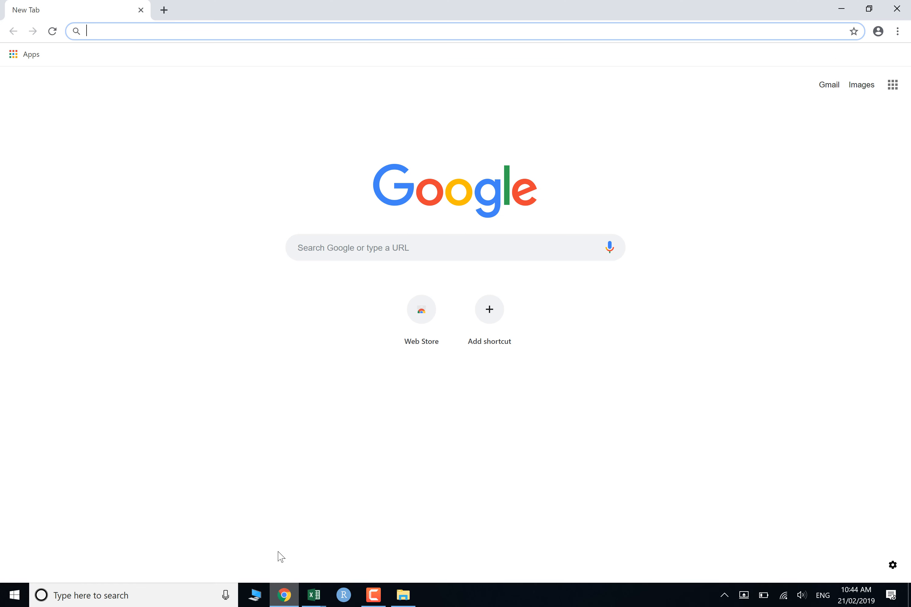
{"action": "left_click", "coordinate": [354, 250]}
{"action": "type", "text": "powe"}
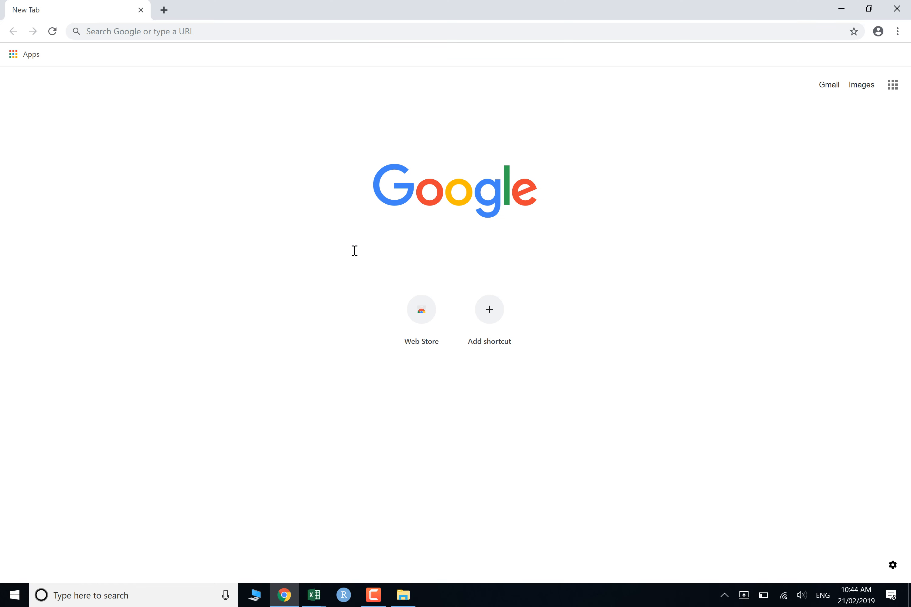
{"action": "type", "text": "r"}
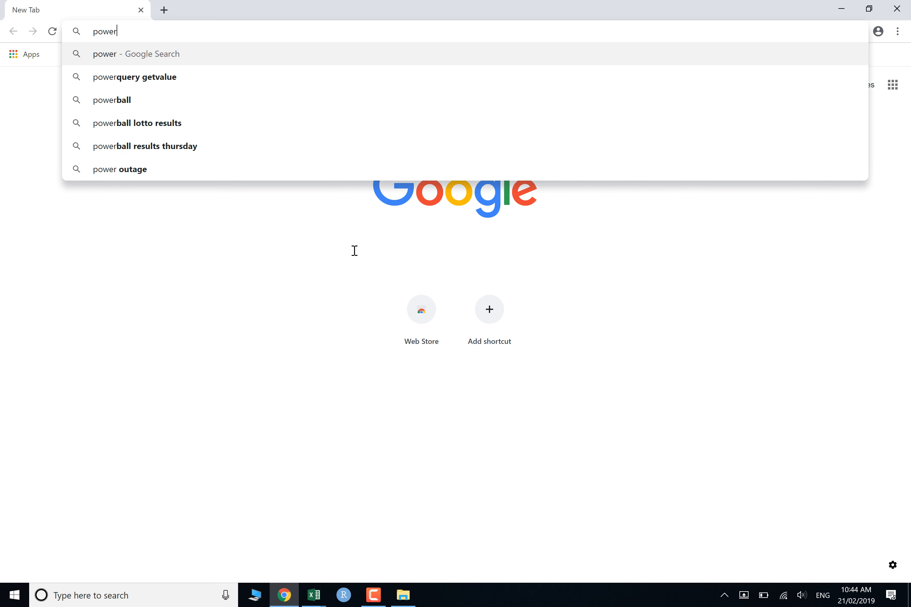
{"action": "key", "text": "Down"}
{"action": "key", "text": "Return"}
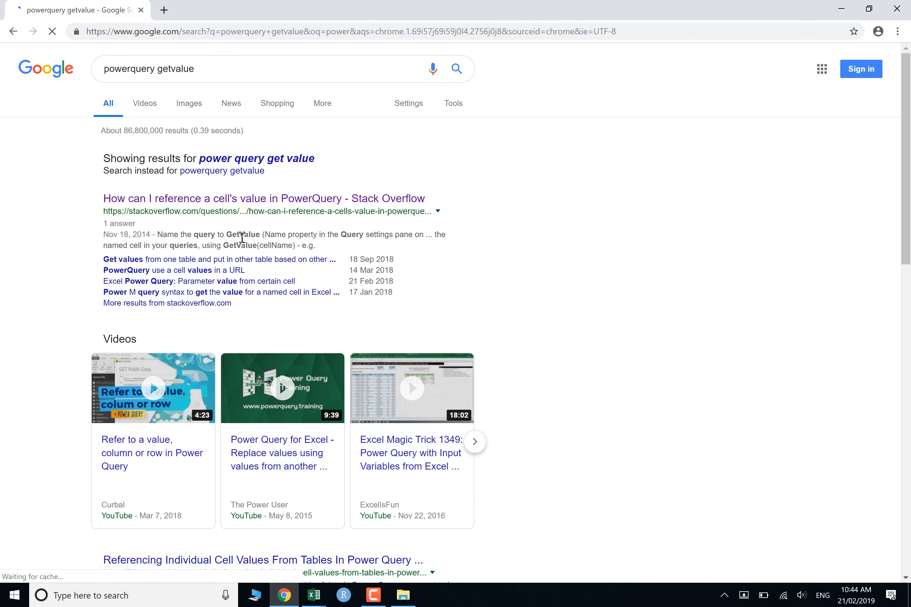
{"action": "left_click", "coordinate": [219, 200]}
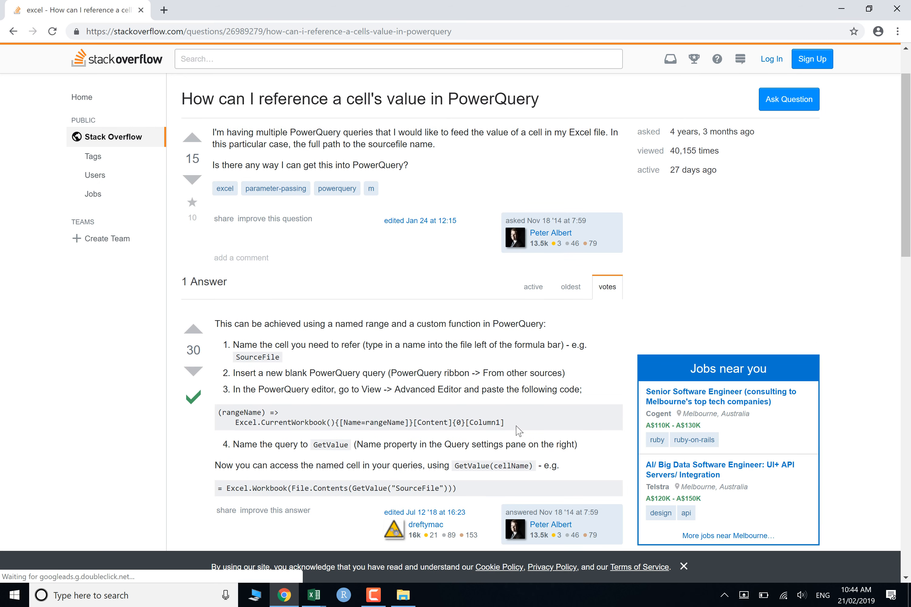
{"action": "left_click_drag", "start_coordinate": [516, 429], "coordinate": [221, 417]}
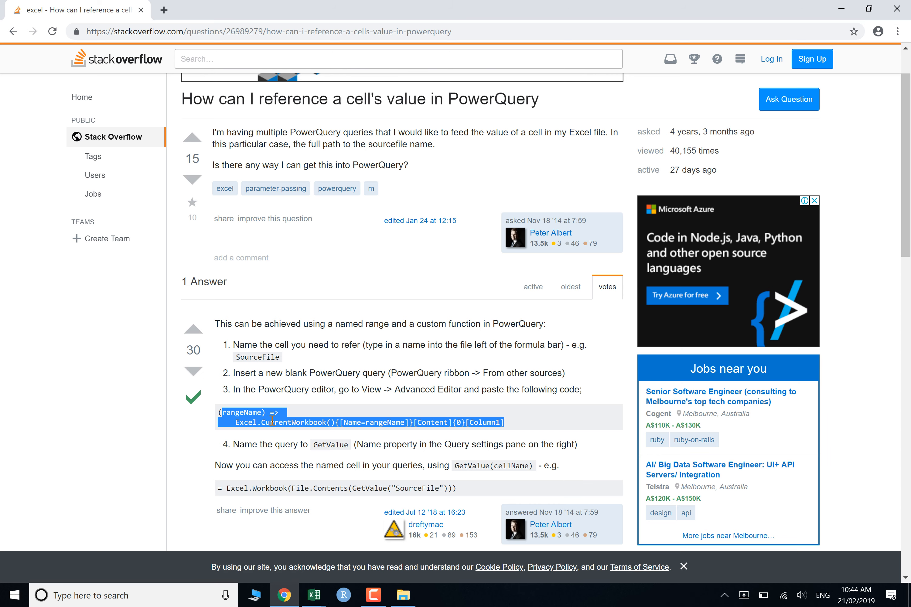
Back in the Advanced Editor, replace the GetValue code with (rangeName) => Excel.CurrentWorkbook(){[Name=rangeName]}[Content]{0}[Column1] and save it
{"action": "key", "text": "alt+Tab"}
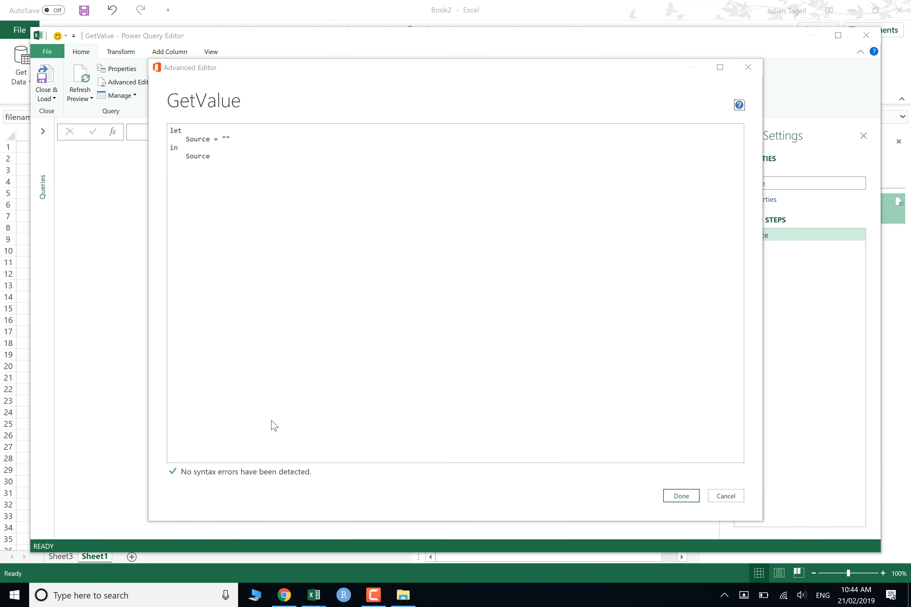
{"action": "left_click_drag", "start_coordinate": [232, 162], "coordinate": [171, 132]}
{"action": "type", "text": "(rangeName) =>     Excel.CurrentWorkbook(){[Name=rangeName]}[Content]{0}[Column1]"}
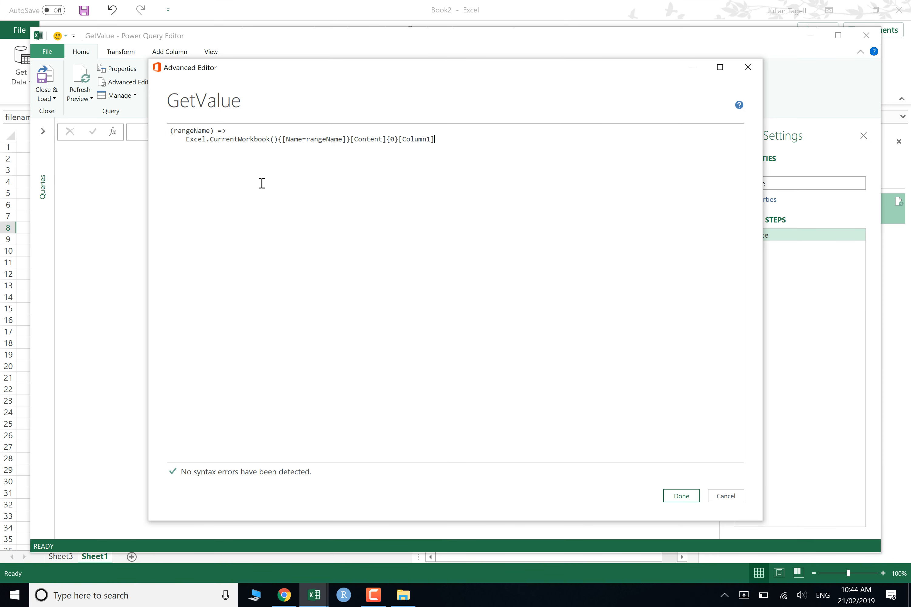
{"action": "left_click", "coordinate": [673, 496]}
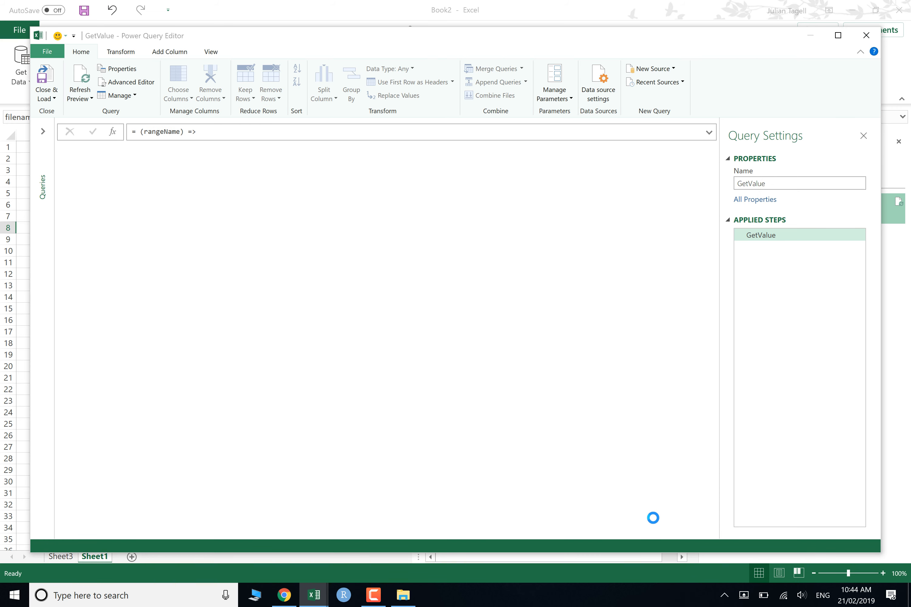
Show the Source step of the 2000 file query and refresh its preview
{"action": "left_click", "coordinate": [43, 131]}
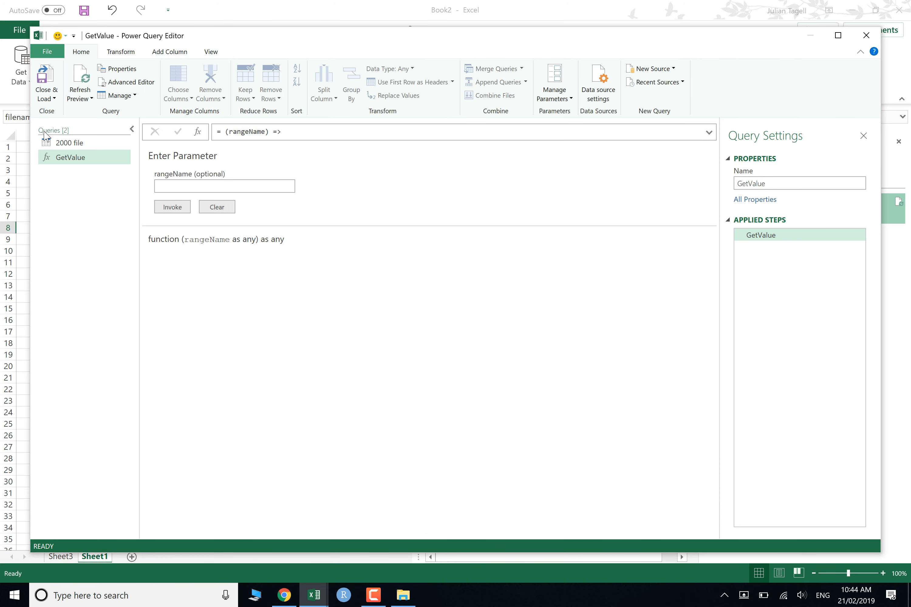
{"action": "left_click", "coordinate": [70, 143]}
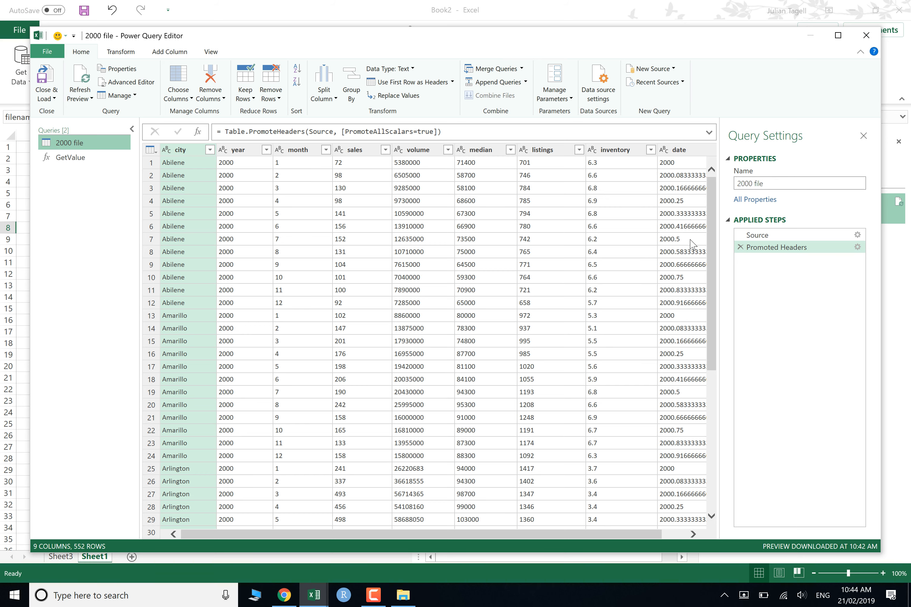
{"action": "left_click_drag", "start_coordinate": [754, 235], "coordinate": [756, 236]}
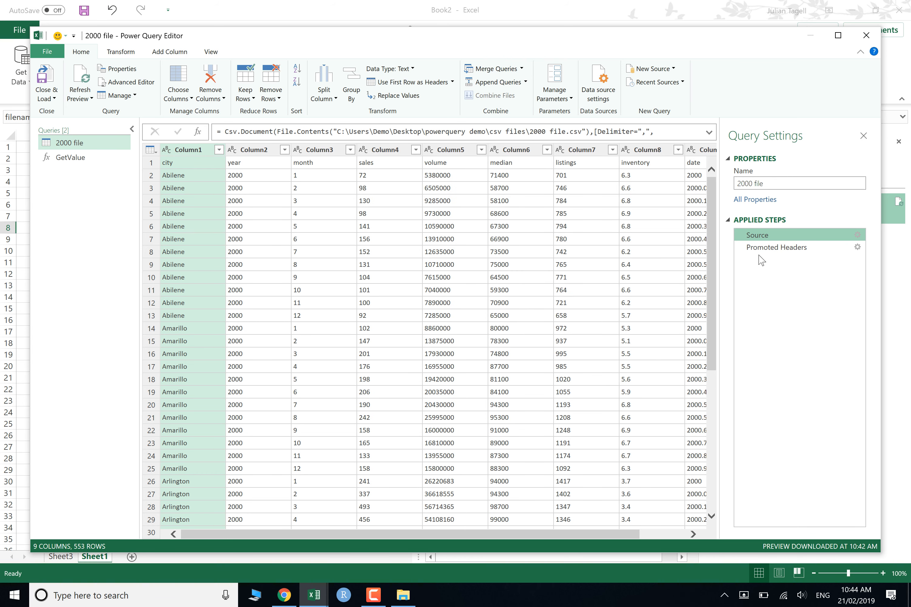
{"action": "left_click", "coordinate": [80, 81]}
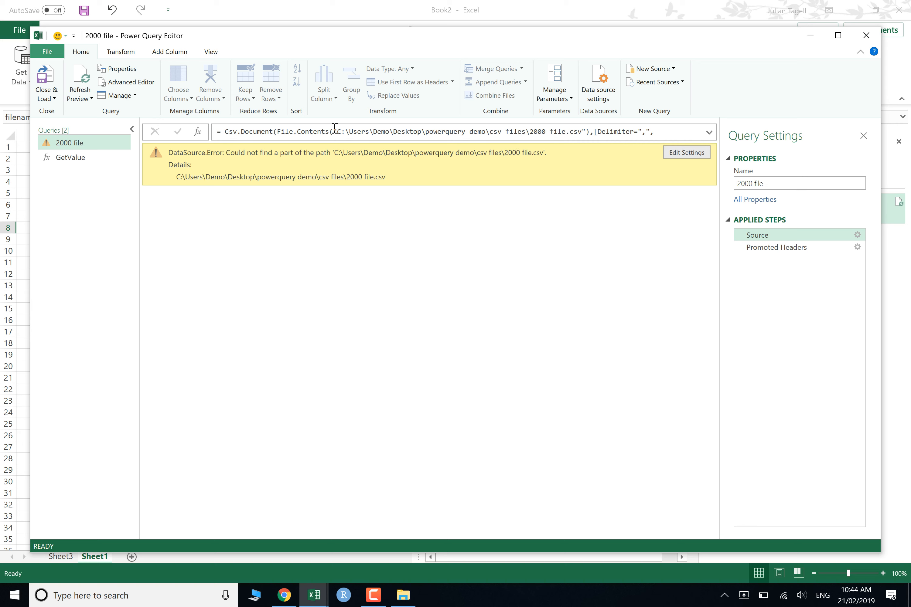
Replace the hard-coded file path in the Source formula of 2000 file with GetValue("filelocation1")
{"action": "left_click_drag", "start_coordinate": [339, 131], "coordinate": [580, 133]}
{"action": "key", "text": "Delete"}
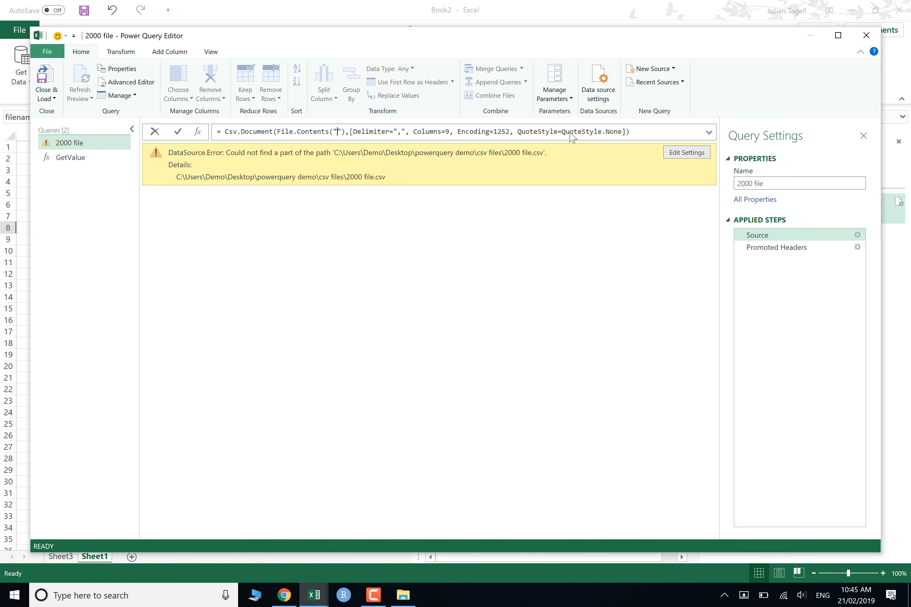
{"action": "type", "text": "fil"}
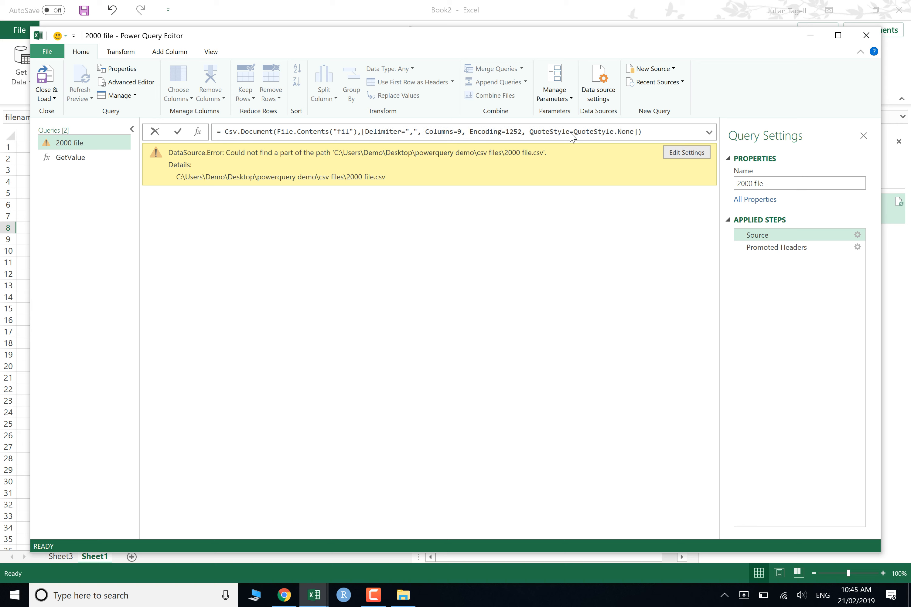
{"action": "type", "text": "elocation"}
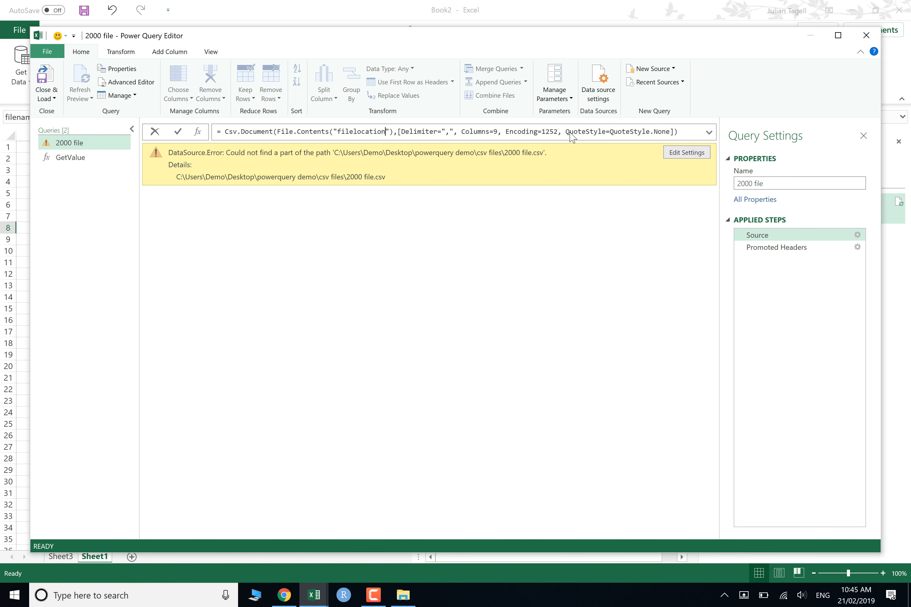
{"action": "type", "text": "1"}
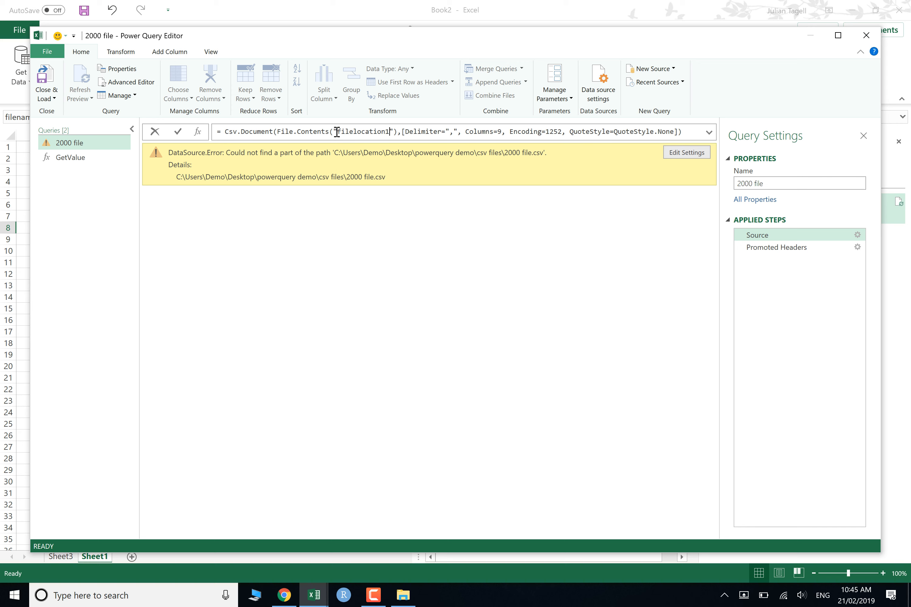
{"action": "left_click", "coordinate": [395, 131]}
{"action": "type", "text": ")"}
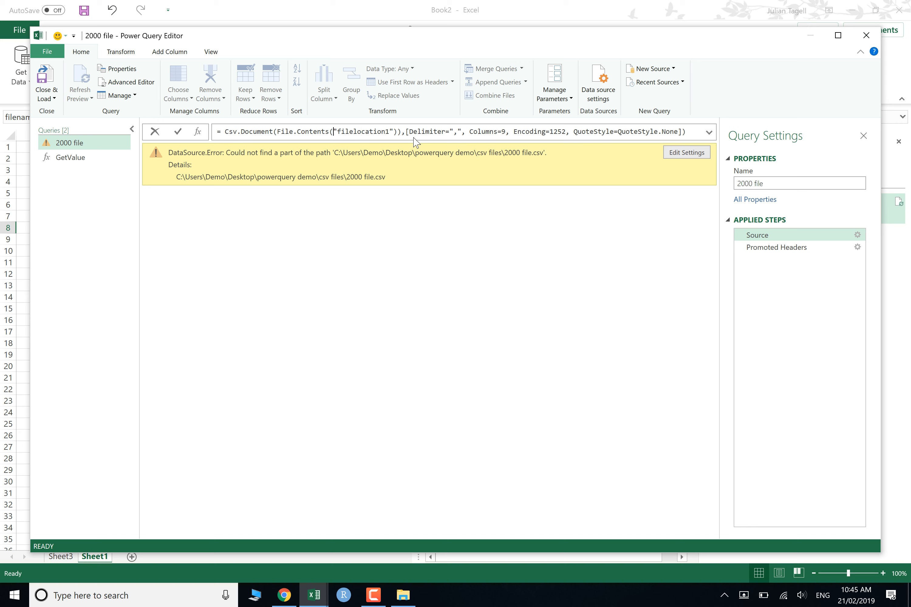
{"action": "type", "text": "GetValue"}
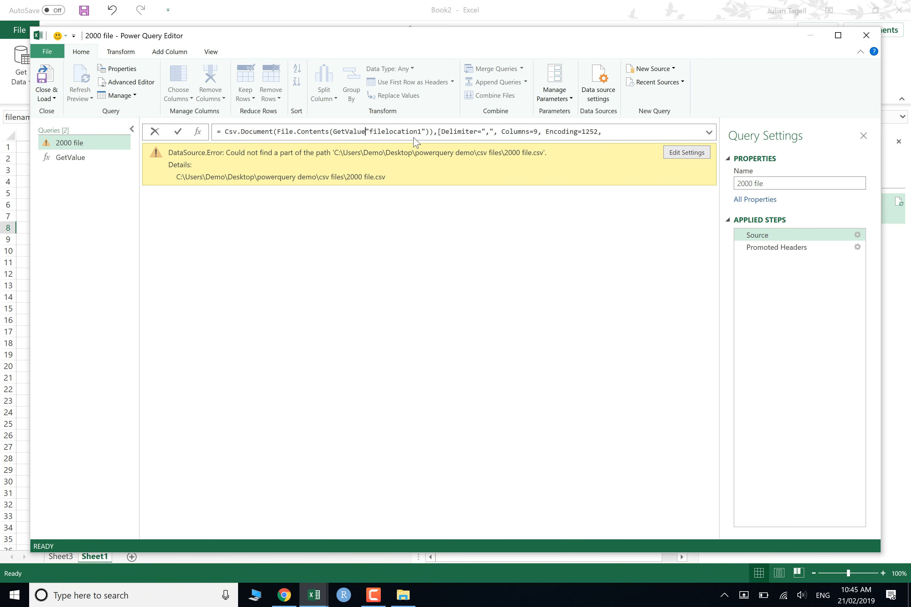
{"action": "type", "text": "("}
{"action": "key", "text": "Return"}
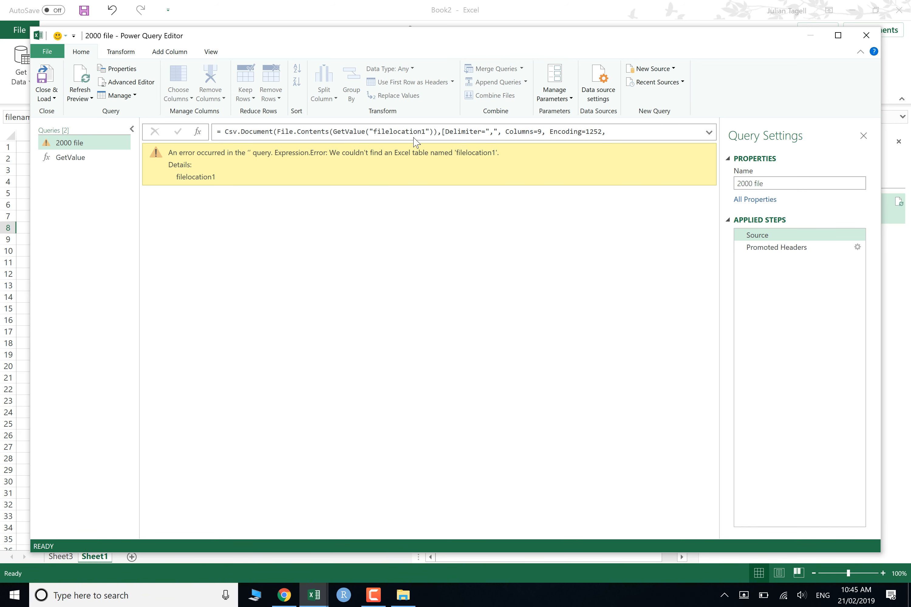
Correct the GetValue argument in the Source formula to "filename1", then close the editor and load the queries into the workbook
{"action": "left_click", "coordinate": [421, 132]}
{"action": "key", "text": "BackSpace"}
{"action": "key", "text": "BackSpace"}
{"action": "key", "text": "BackSpace"}
{"action": "key", "text": "BackSpace"}
{"action": "key", "text": "BackSpace"}
{"action": "key", "text": "BackSpace"}
{"action": "key", "text": "BackSpace"}
{"action": "key", "text": "BackSpace"}
{"action": "type", "text": "name"}
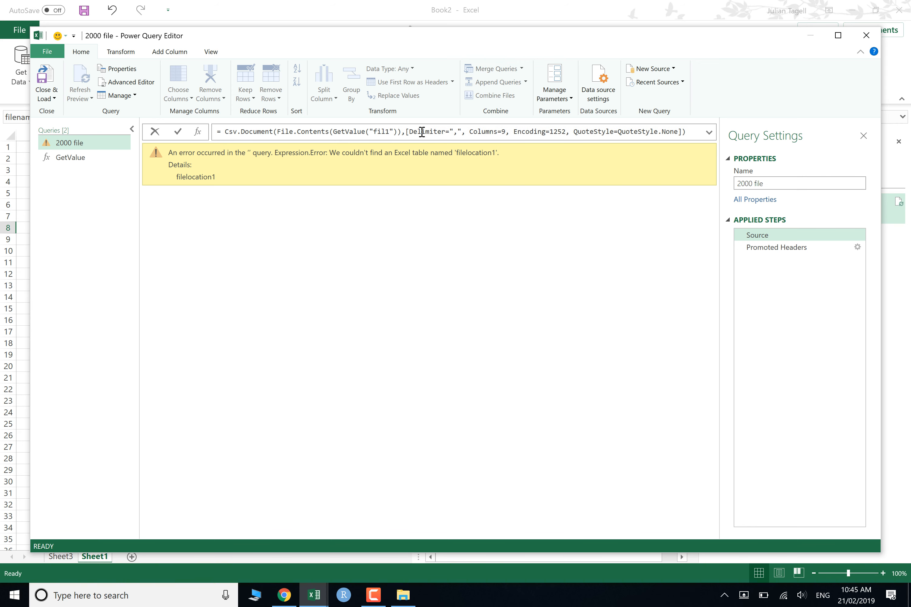
{"action": "key", "text": "Return"}
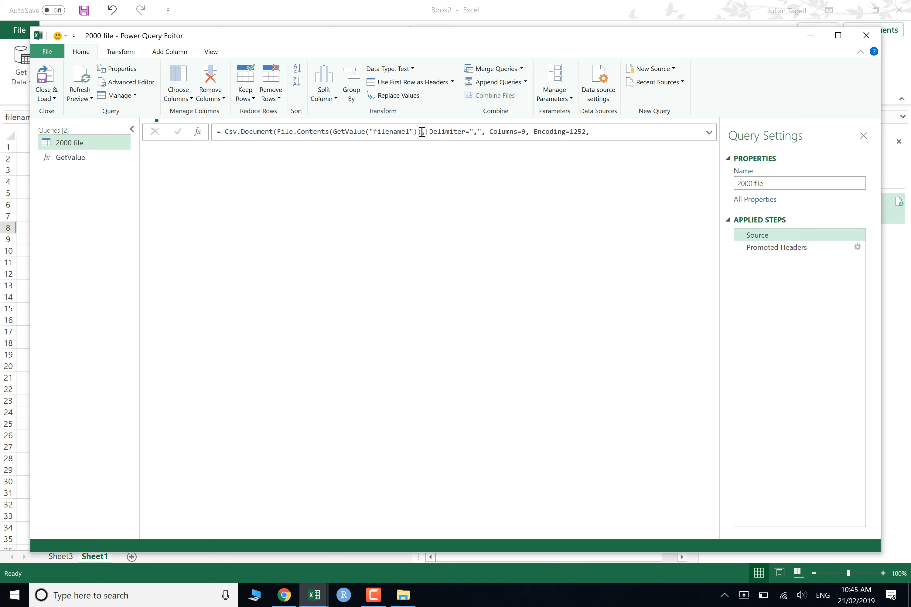
{"action": "left_click", "coordinate": [776, 247]}
{"action": "left_click", "coordinate": [46, 76]}
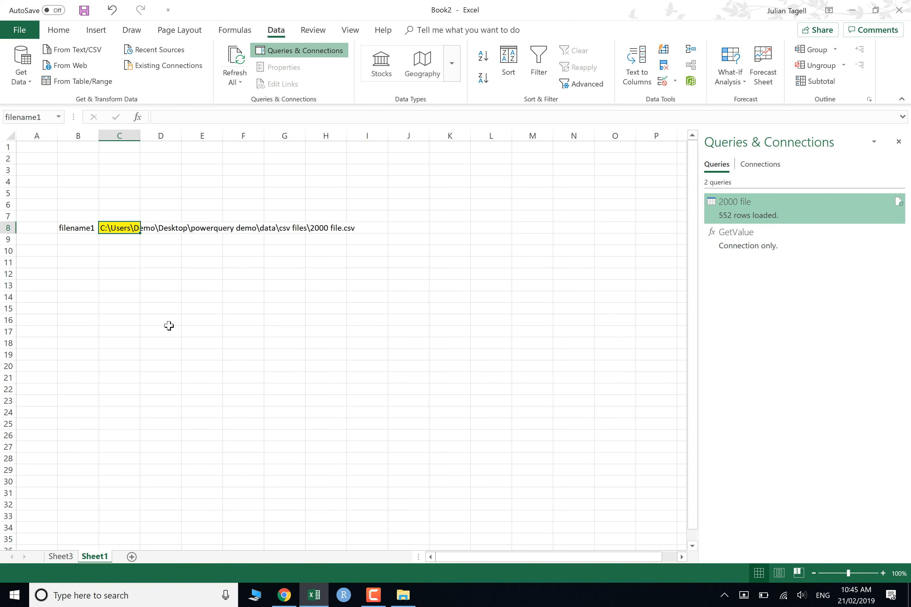
In File Explorer, move the csv files folder out of the data folder and up into the powerquery demo folder
{"action": "left_click", "coordinate": [403, 595]}
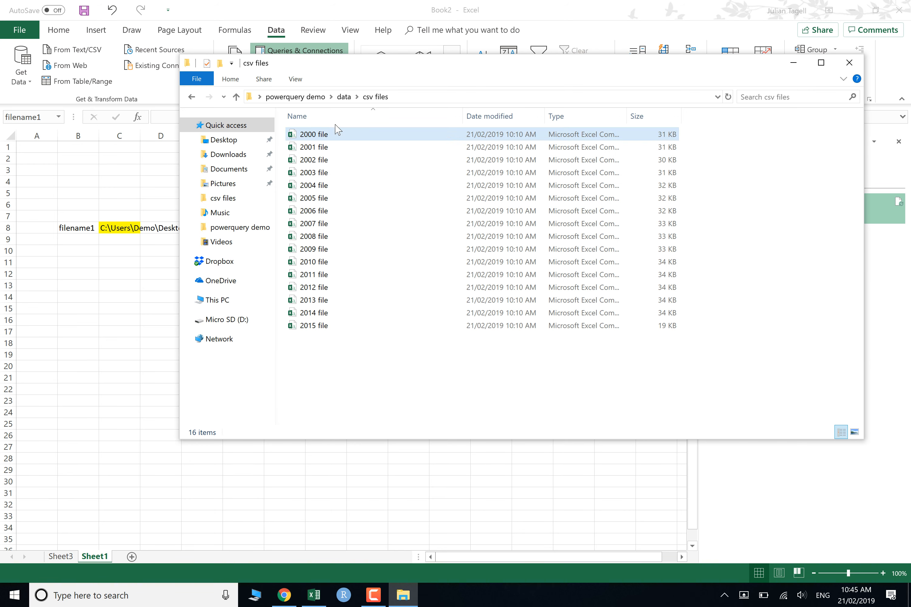
{"action": "left_click", "coordinate": [345, 97]}
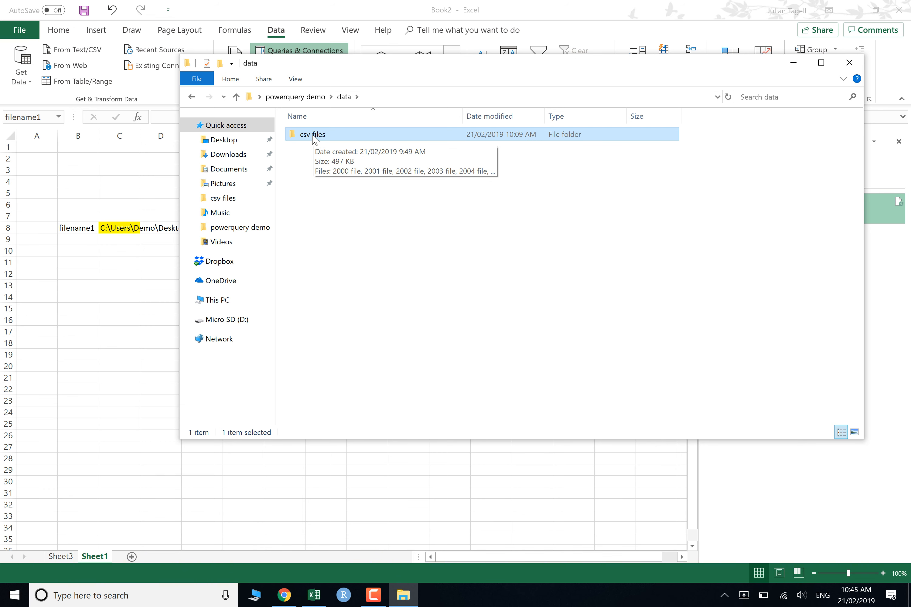
{"action": "left_click_drag", "start_coordinate": [314, 135], "coordinate": [302, 100]}
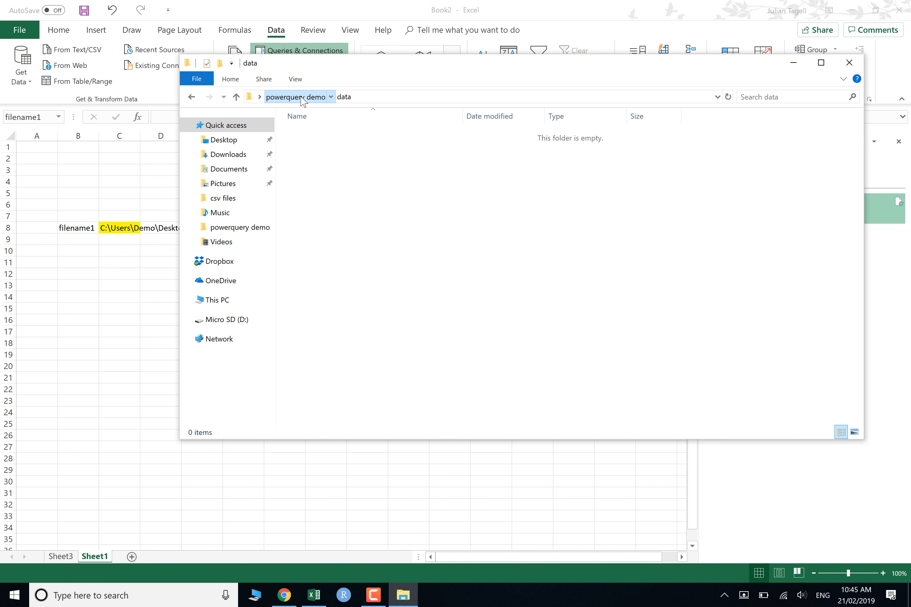
{"action": "left_click", "coordinate": [301, 98]}
Switch back to Excel and try to refresh the imported query table on Sheet3
{"action": "left_click", "coordinate": [131, 311]}
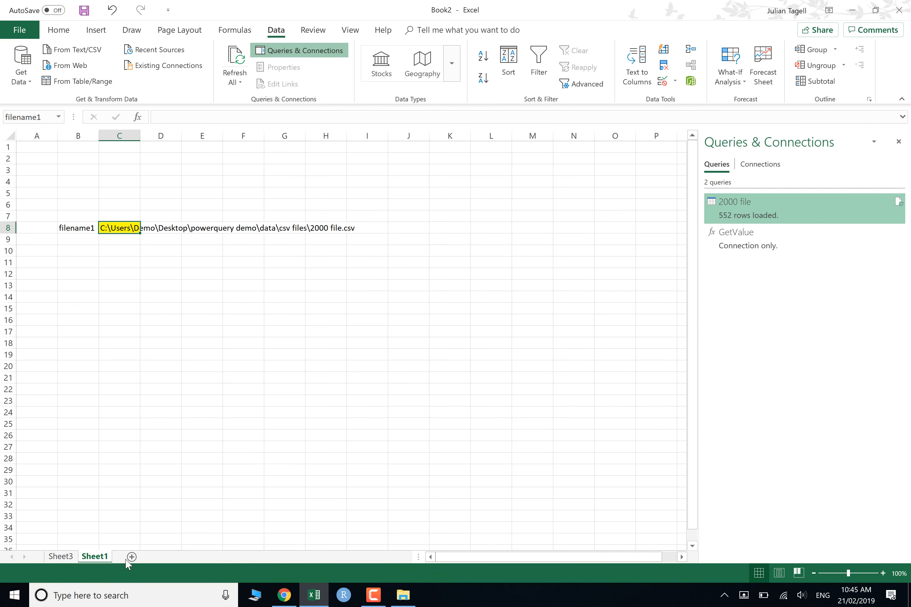
{"action": "left_click", "coordinate": [60, 556]}
{"action": "right_click", "coordinate": [167, 236]}
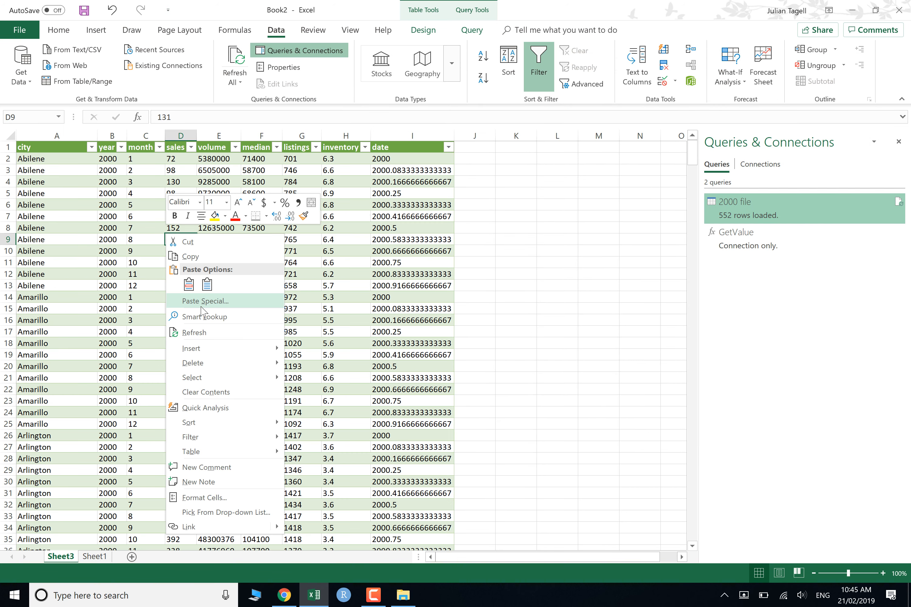
{"action": "left_click", "coordinate": [198, 332]}
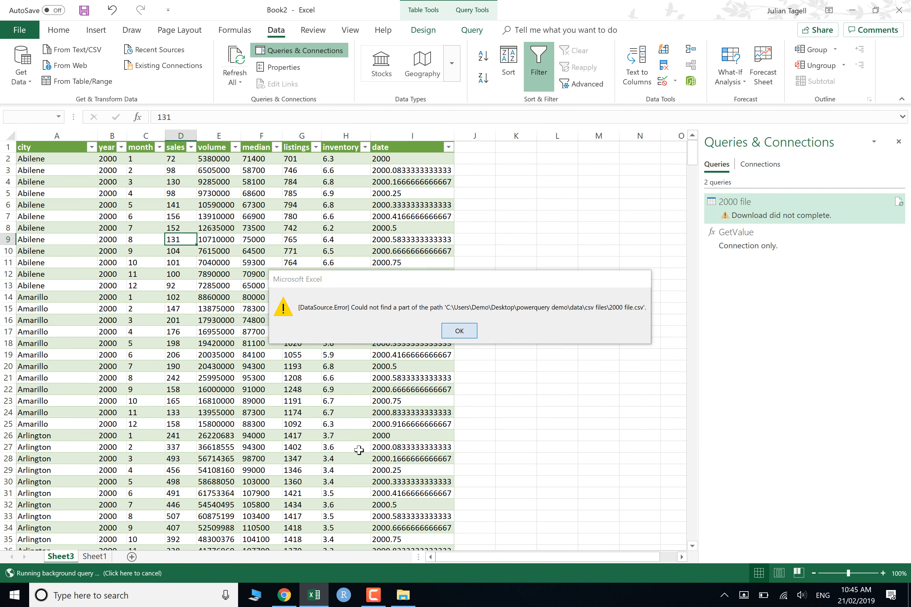
{"action": "key", "text": "Return"}
In File Explorer, copy the full path of 2000 file from the csv files folder inside powerquery demo
{"action": "left_click", "coordinate": [403, 595]}
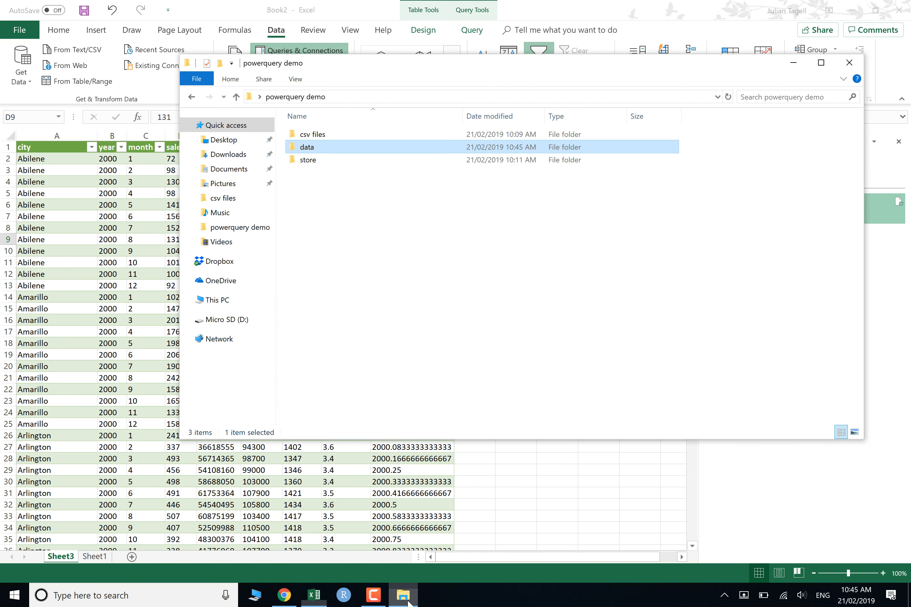
{"action": "double_click", "coordinate": [305, 134]}
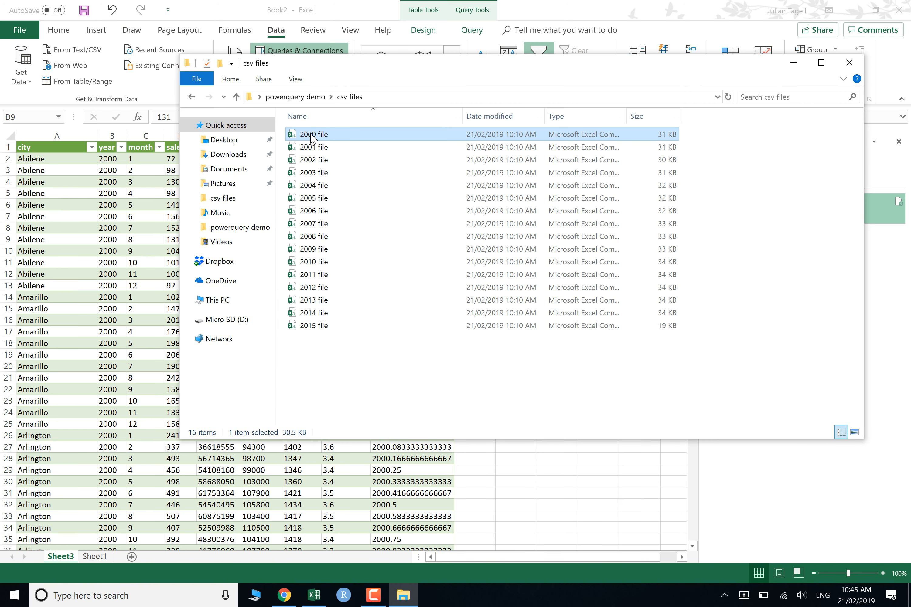
{"action": "right_click", "coordinate": [310, 137]}
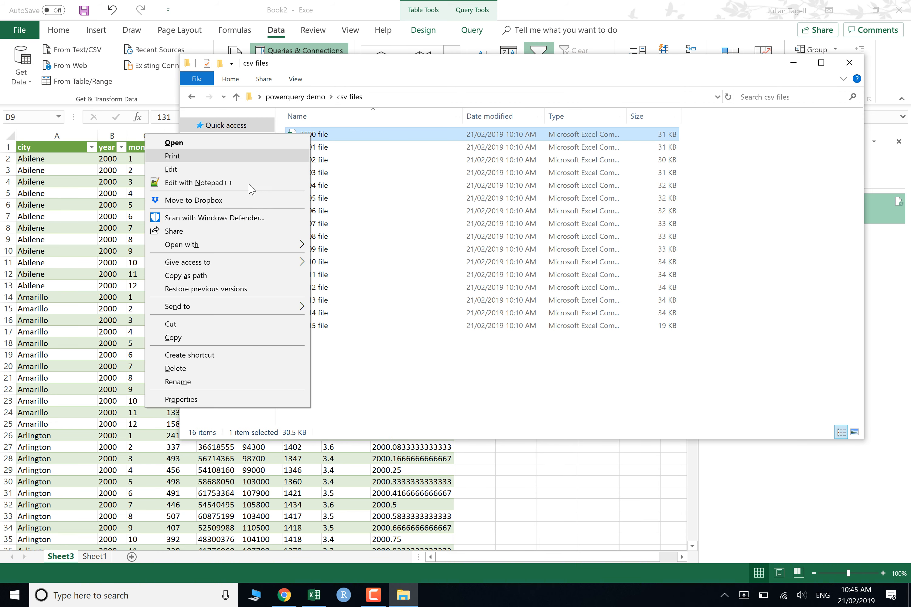
{"action": "left_click", "coordinate": [186, 276]}
Back in Excel, replace the path in the filename1 cell on Sheet1 with C:\Users\Demo\Desktop\powerquery demo\csv files\2000 file.csv
{"action": "left_click", "coordinate": [135, 529]}
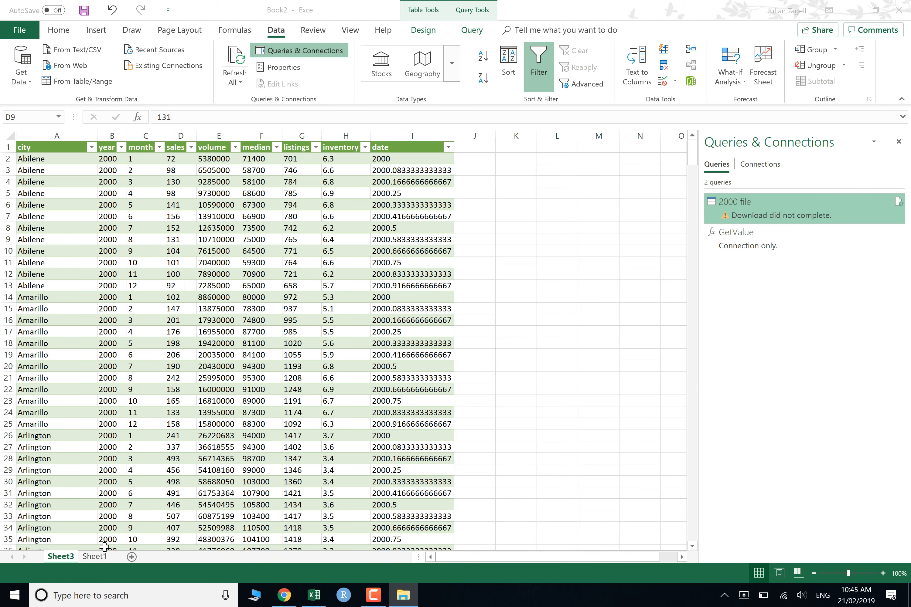
{"action": "left_click", "coordinate": [95, 557]}
{"action": "right_click", "coordinate": [117, 228]}
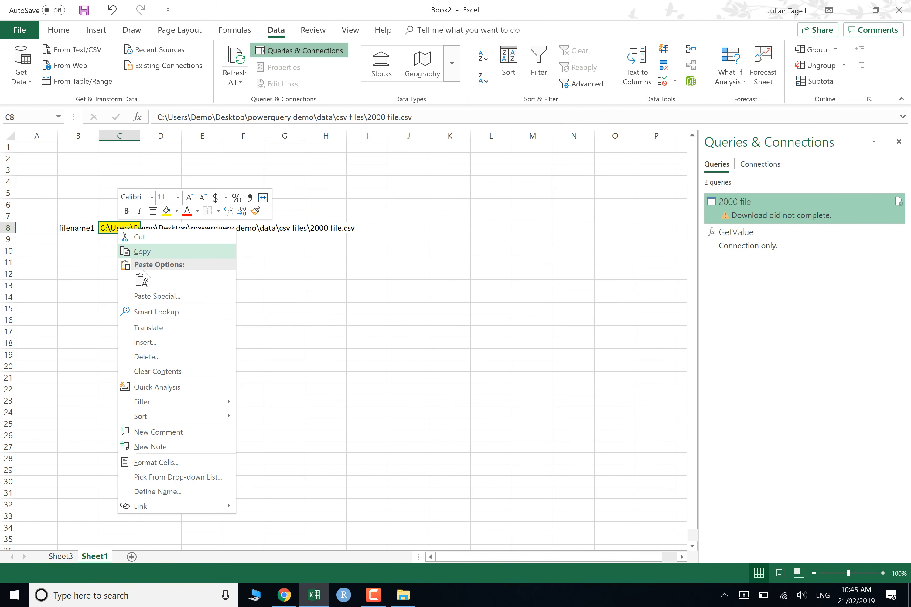
{"action": "left_click", "coordinate": [138, 282]}
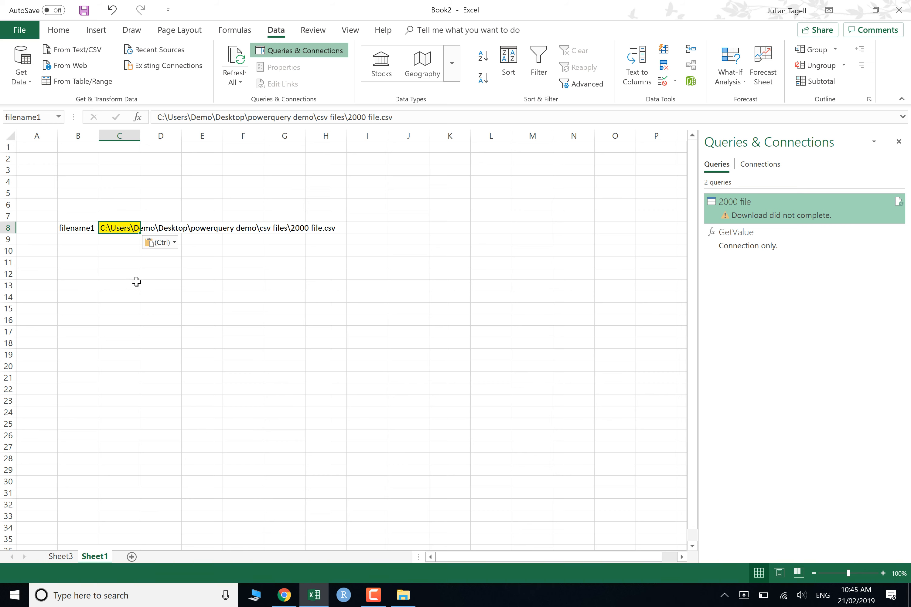
{"action": "left_click", "coordinate": [117, 263]}
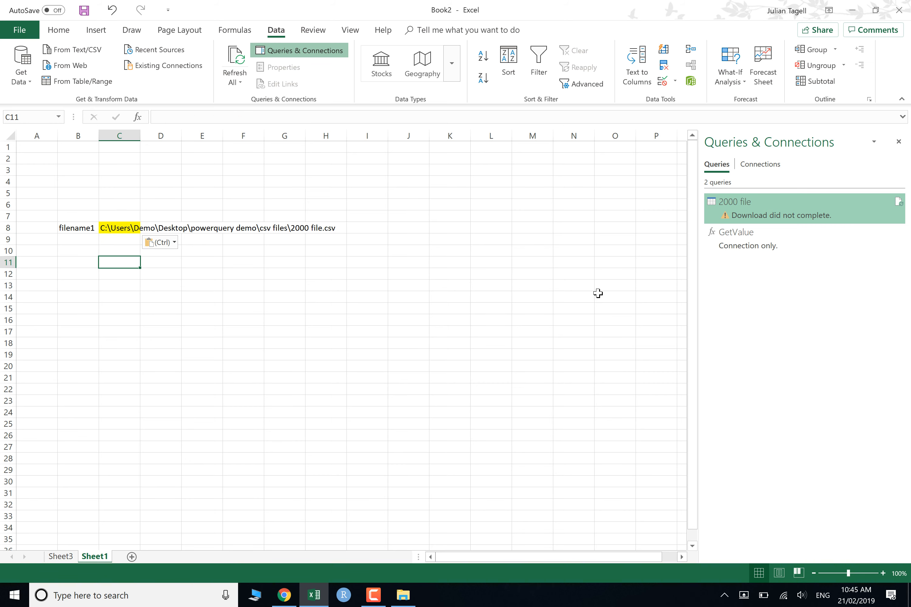
Refresh the imported query table on Sheet3 using the updated file path
{"action": "left_click", "coordinate": [70, 557]}
{"action": "right_click", "coordinate": [133, 230]}
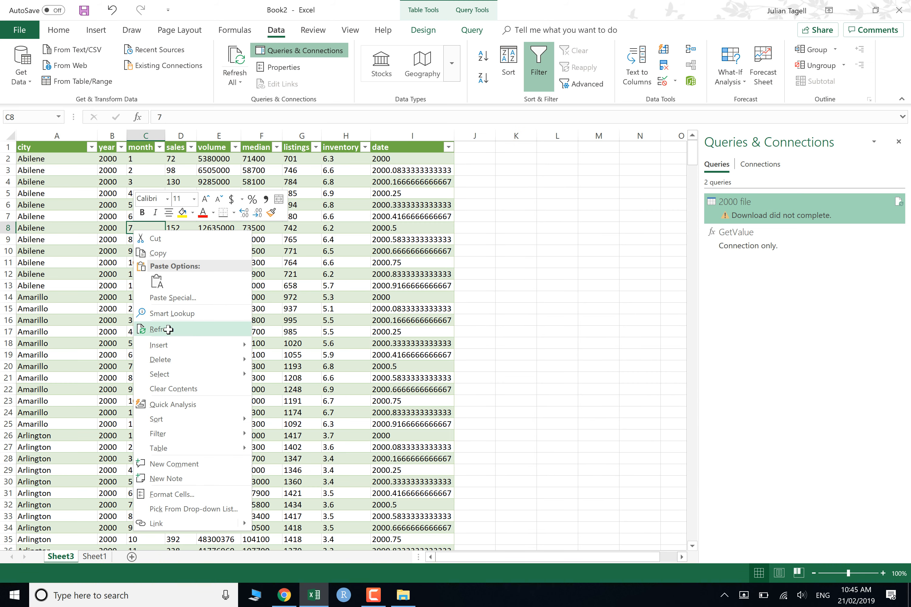
{"action": "left_click", "coordinate": [169, 331]}
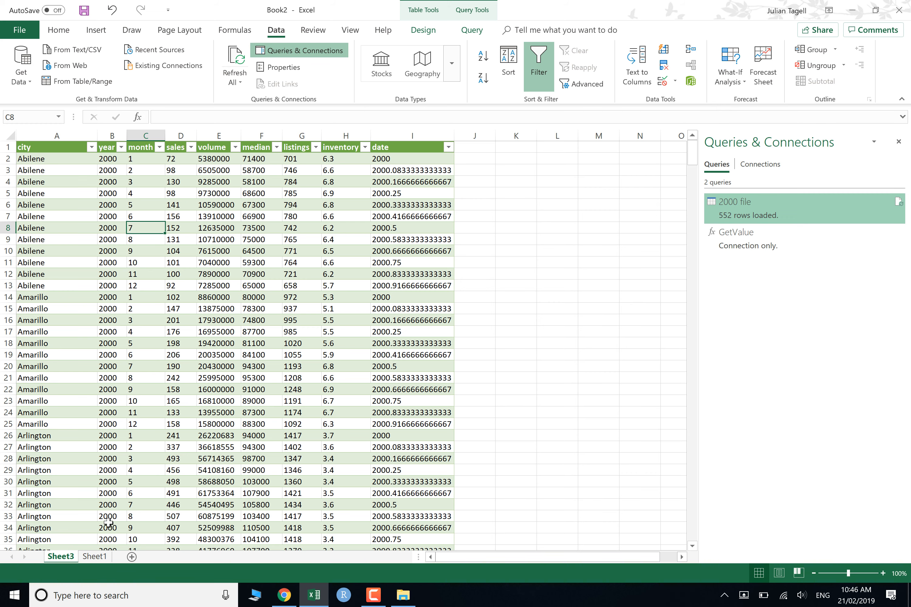
Insert a new column before column C on Sheet1, between the filename1 label and the file path
{"action": "left_click", "coordinate": [98, 557]}
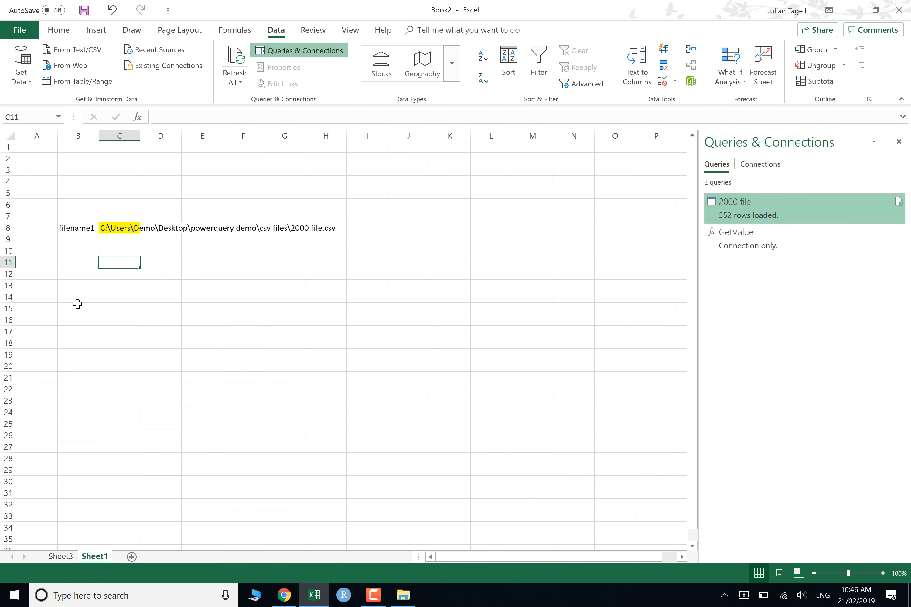
{"action": "left_click", "coordinate": [88, 297]}
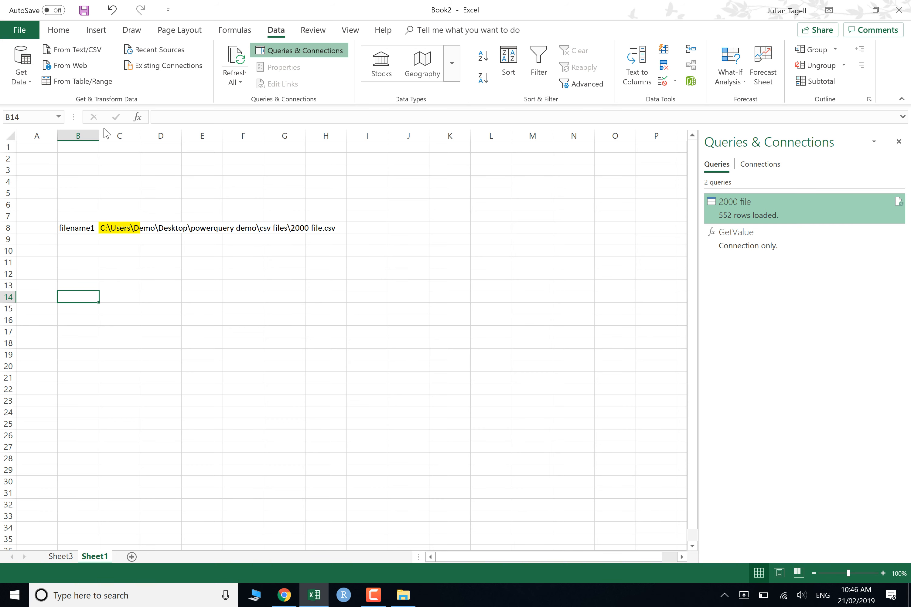
{"action": "left_click", "coordinate": [114, 135]}
{"action": "right_click", "coordinate": [114, 135]}
{"action": "left_click", "coordinate": [140, 215]}
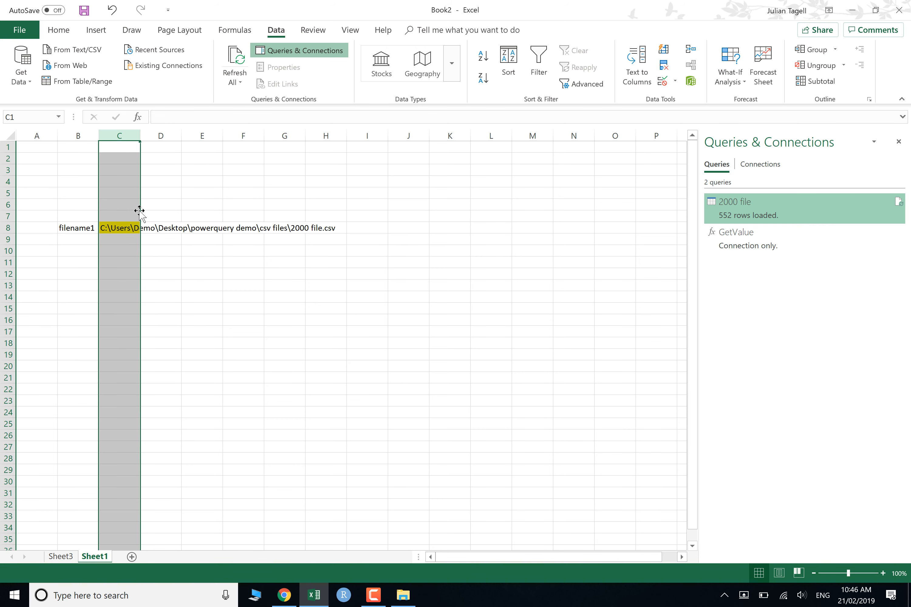
{"action": "left_click", "coordinate": [112, 217]}
Enter the headings "cell reference name" in B7 and "filename" in C7, and widen column B to fit
{"action": "left_click", "coordinate": [85, 214]}
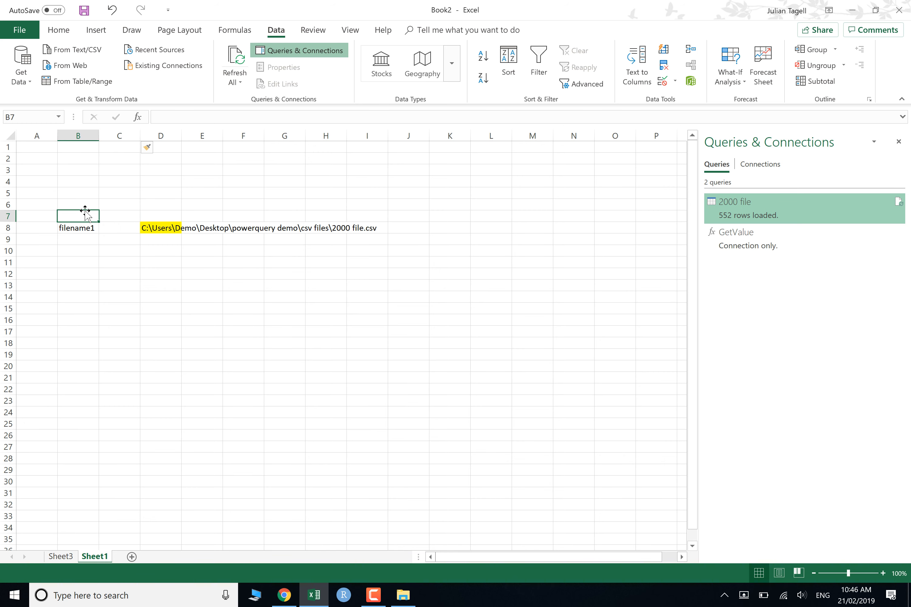
{"action": "type", "text": "filename"}
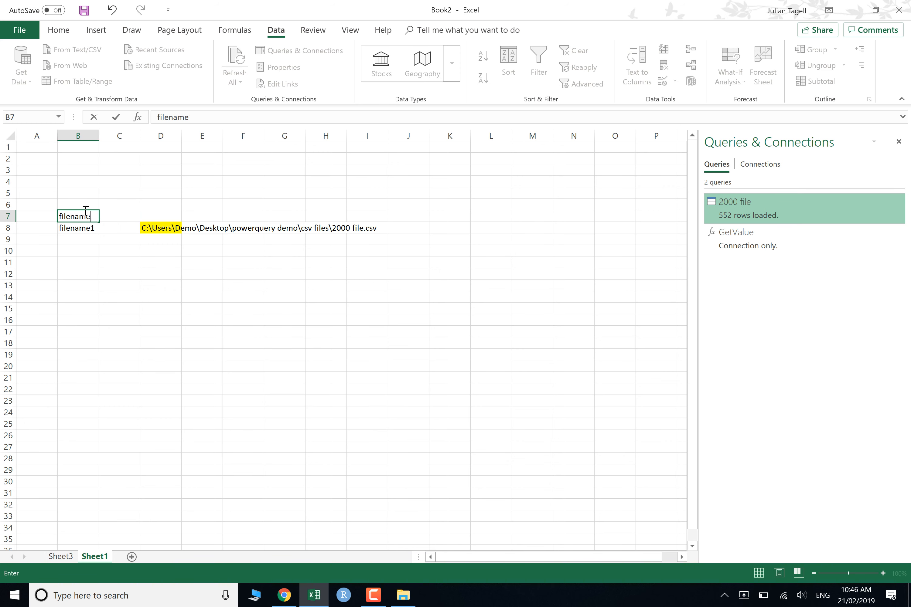
{"action": "key", "text": "Tab"}
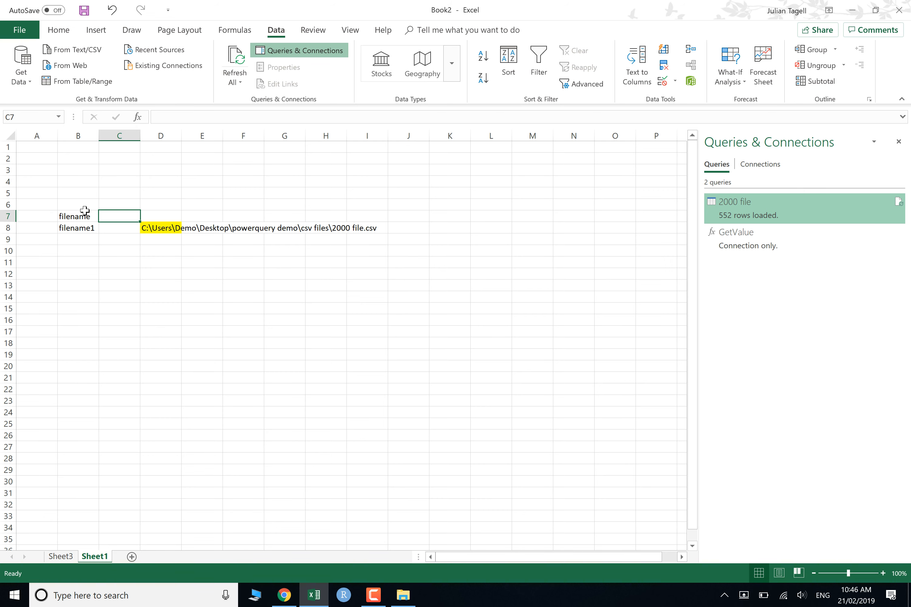
{"action": "type", "text": "f"}
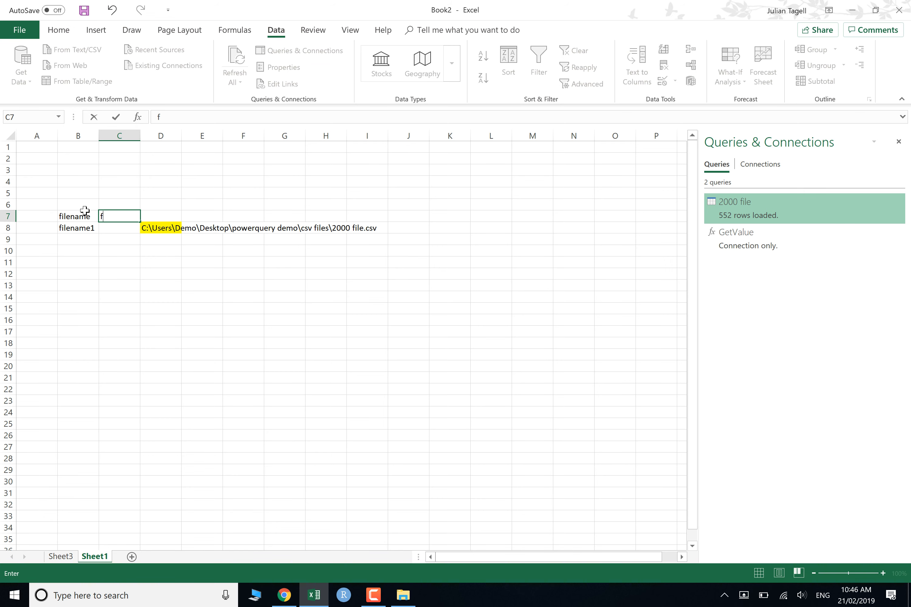
{"action": "type", "text": "ilename"}
{"action": "key", "text": "Return"}
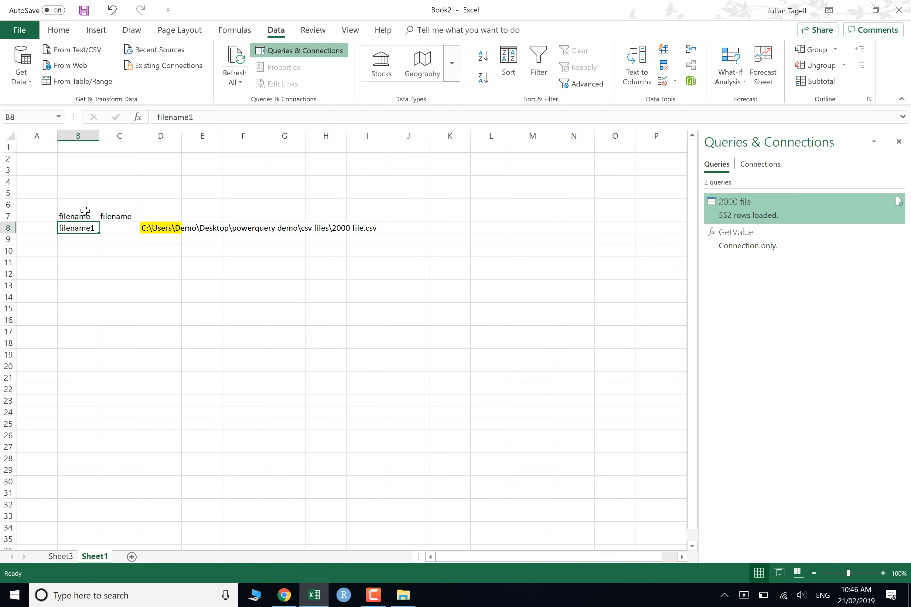
{"action": "left_click", "coordinate": [85, 210]}
{"action": "type", "text": "cell"}
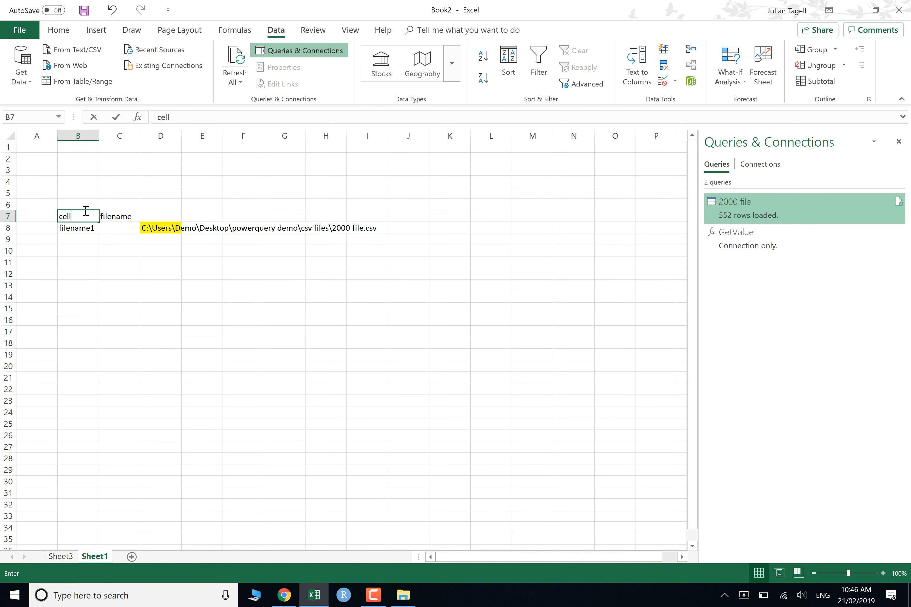
{"action": "type", "text": " reference name"}
{"action": "key", "text": "Return"}
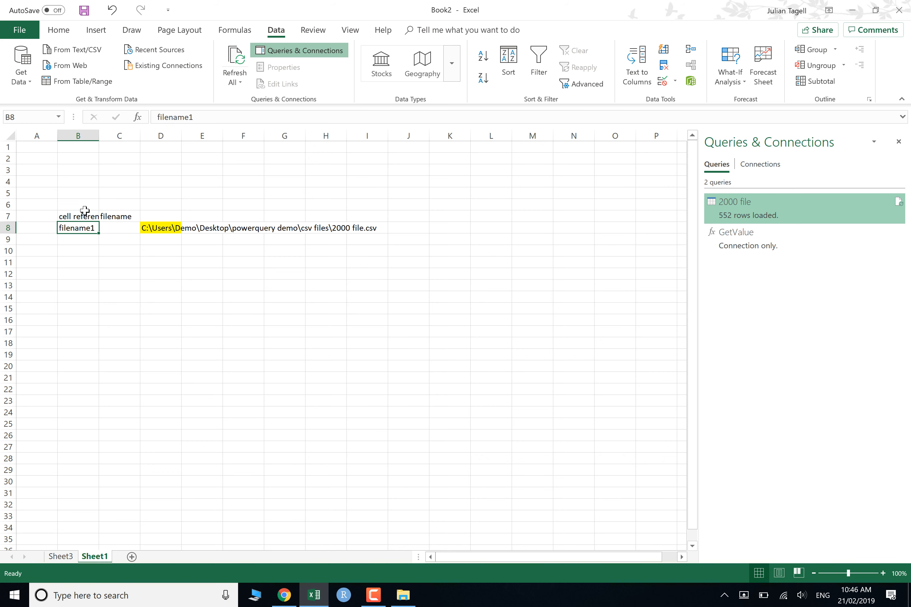
{"action": "left_click_drag", "start_coordinate": [98, 135], "coordinate": [157, 136]}
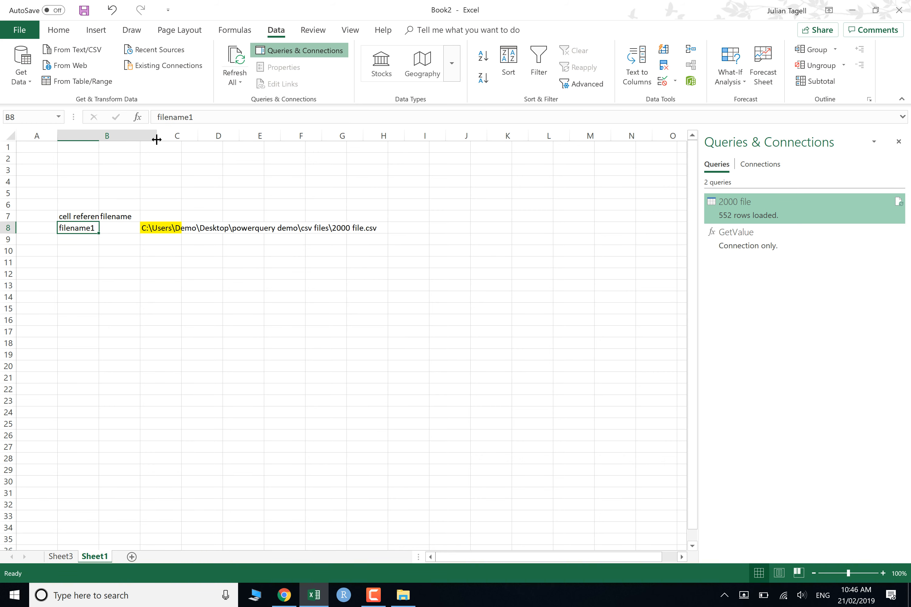
Enter 2000 file.csv in C8 under the filename heading and widen column C to fit
{"action": "left_click", "coordinate": [171, 229]}
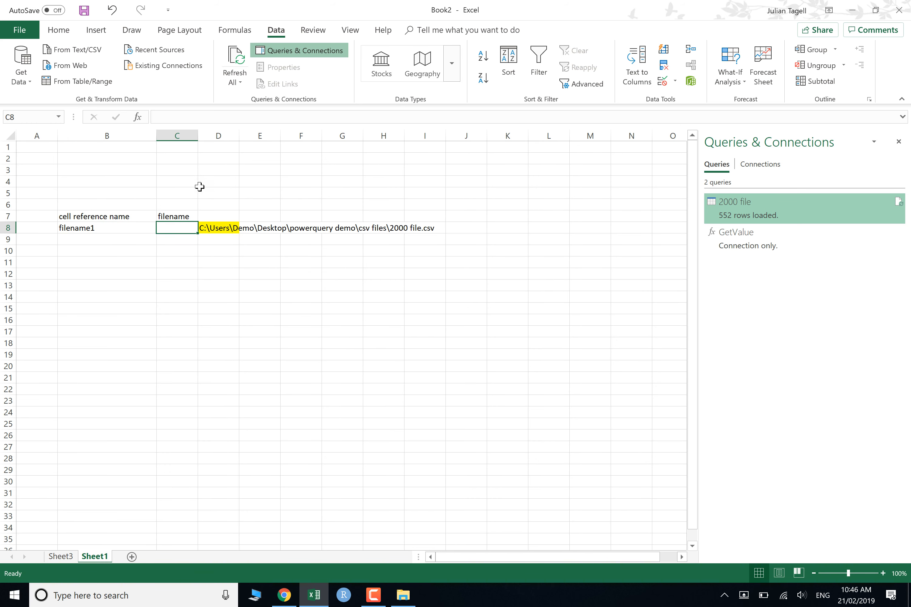
{"action": "type", "text": "2000"}
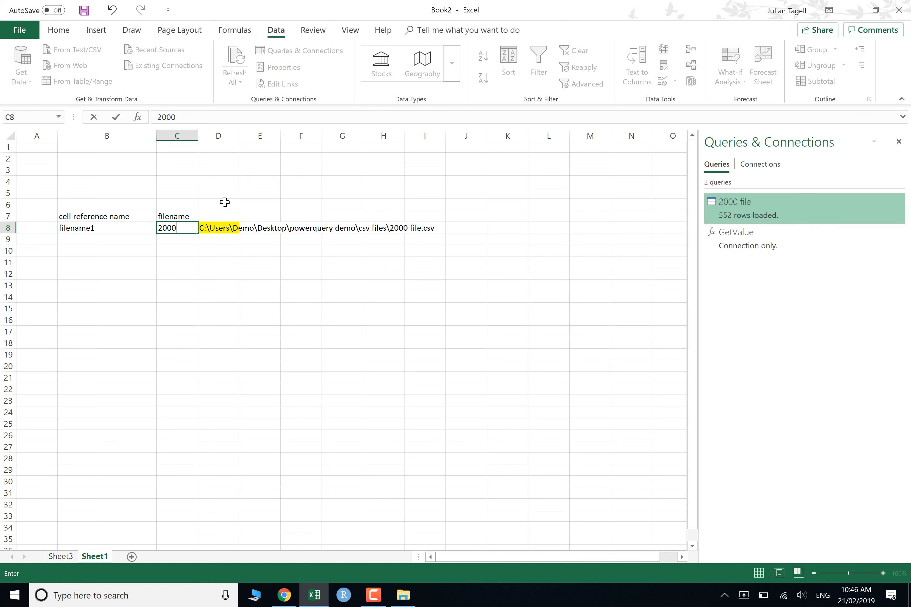
{"action": "type", "text": " file.csv"}
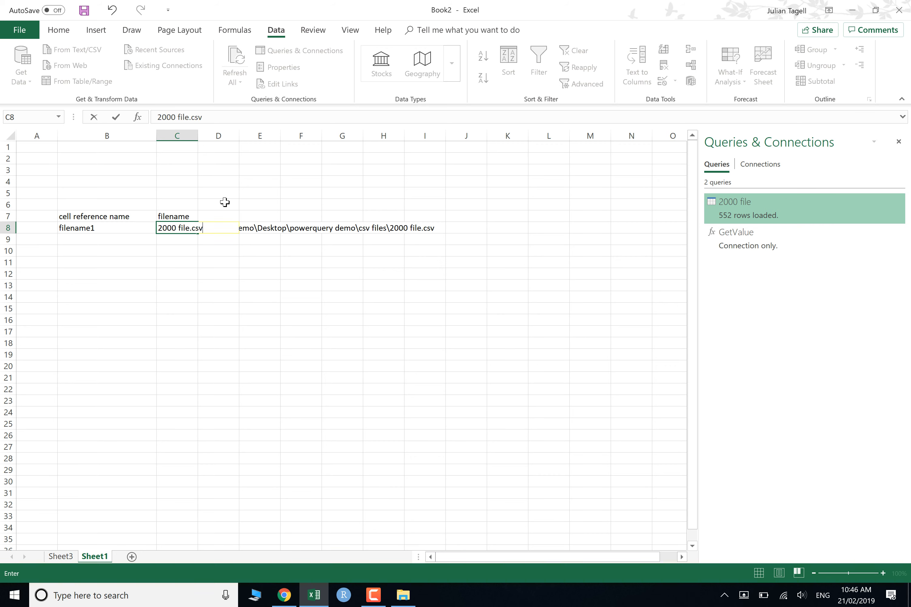
{"action": "key", "text": "Return"}
{"action": "left_click_drag", "start_coordinate": [198, 136], "coordinate": [213, 136]}
Enter the subfolder text csv files\ in cell E4
{"action": "left_click", "coordinate": [297, 169]}
{"action": "left_click", "coordinate": [280, 191]}
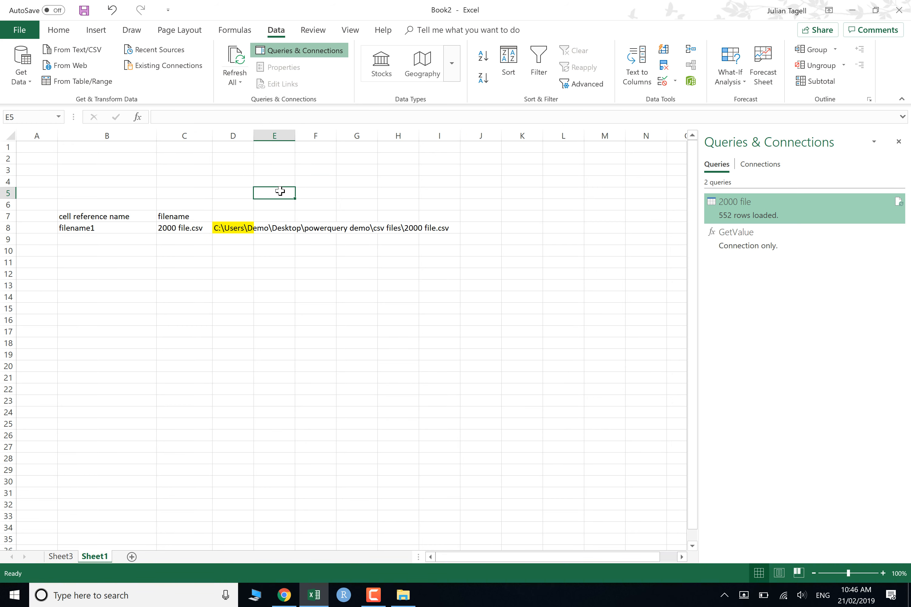
{"action": "left_click", "coordinate": [275, 178]}
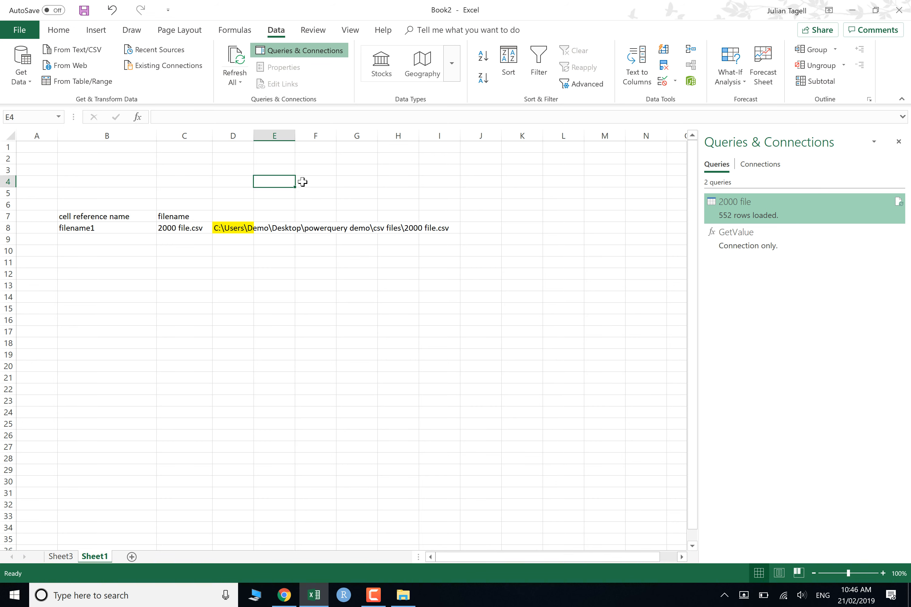
{"action": "type", "text": "csv files\\"}
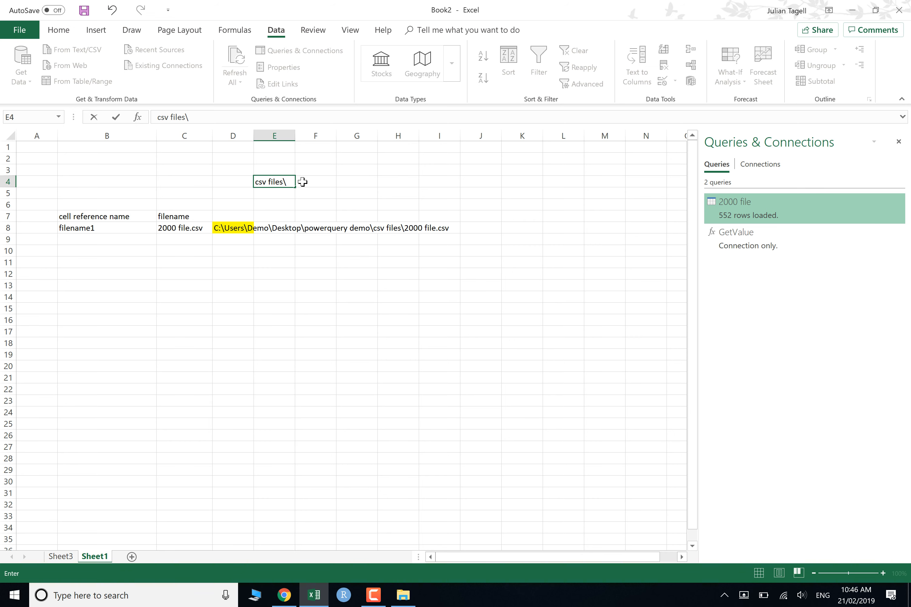
{"action": "left_click", "coordinate": [285, 298]}
Enter the formula =CELL("filename", A1) in cell D14 of Sheet1
{"action": "left_click", "coordinate": [228, 274]}
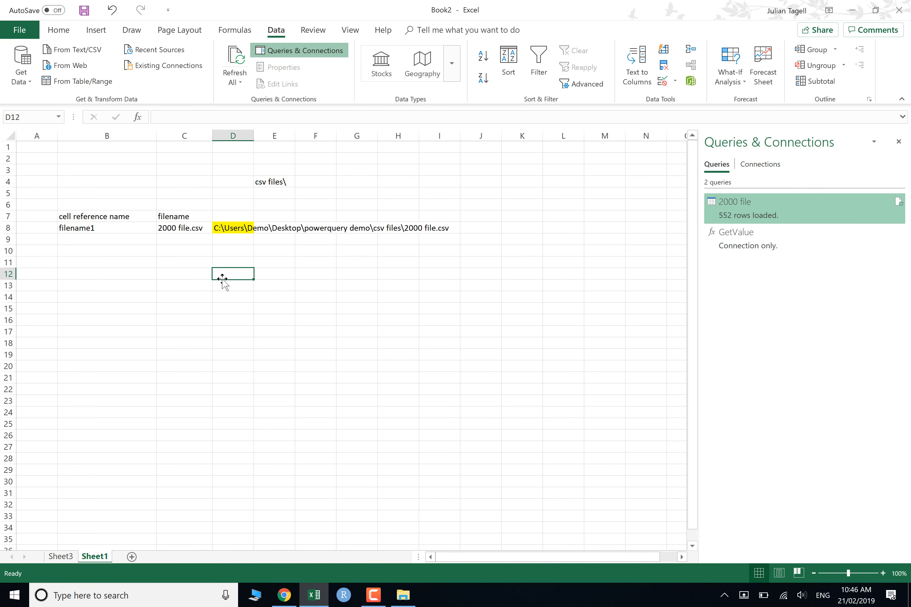
{"action": "left_click", "coordinate": [228, 295]}
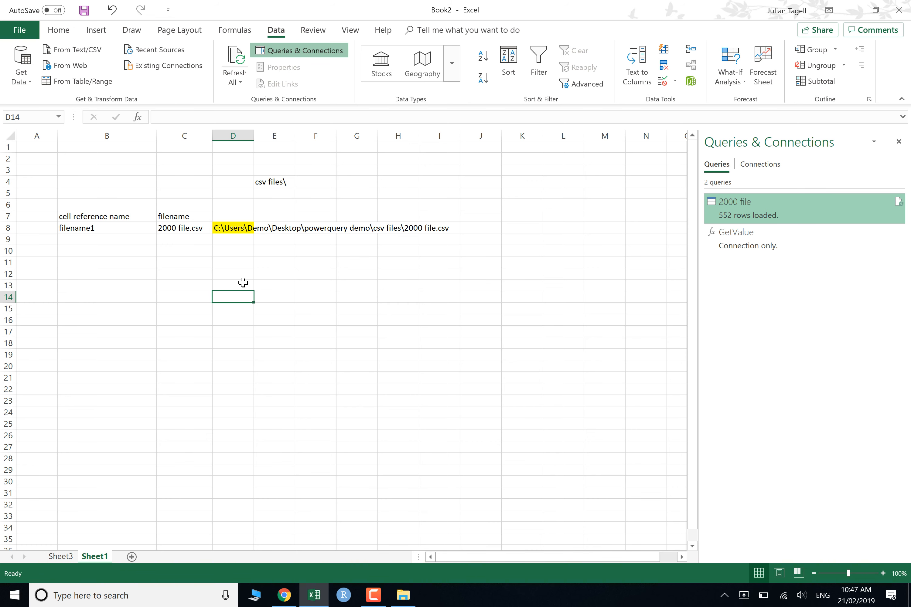
{"action": "type", "text": "=cell"}
{"action": "key", "text": "Tab"}
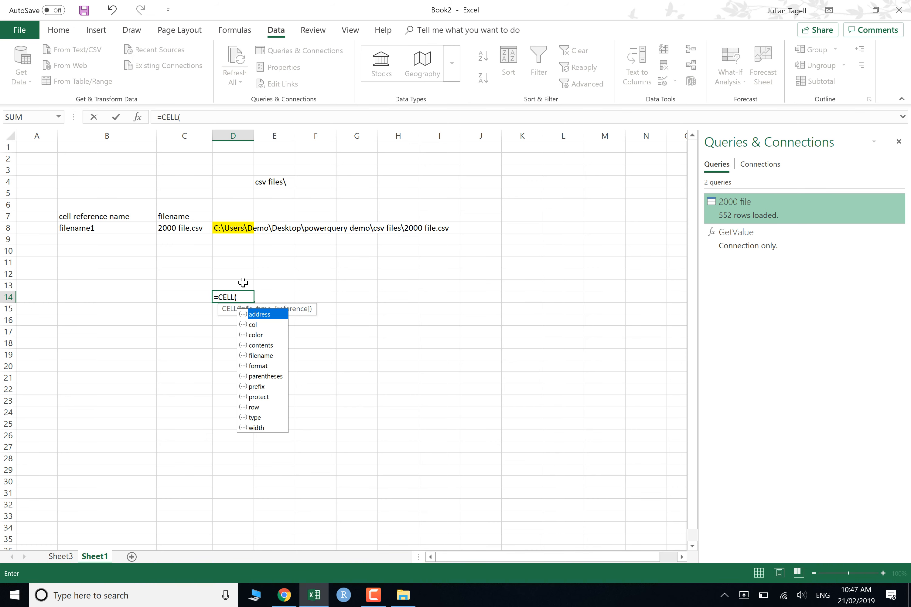
{"action": "key", "text": "Down"}
{"action": "key", "text": "Down"}
{"action": "key", "text": "Down"}
{"action": "key", "text": "Down"}
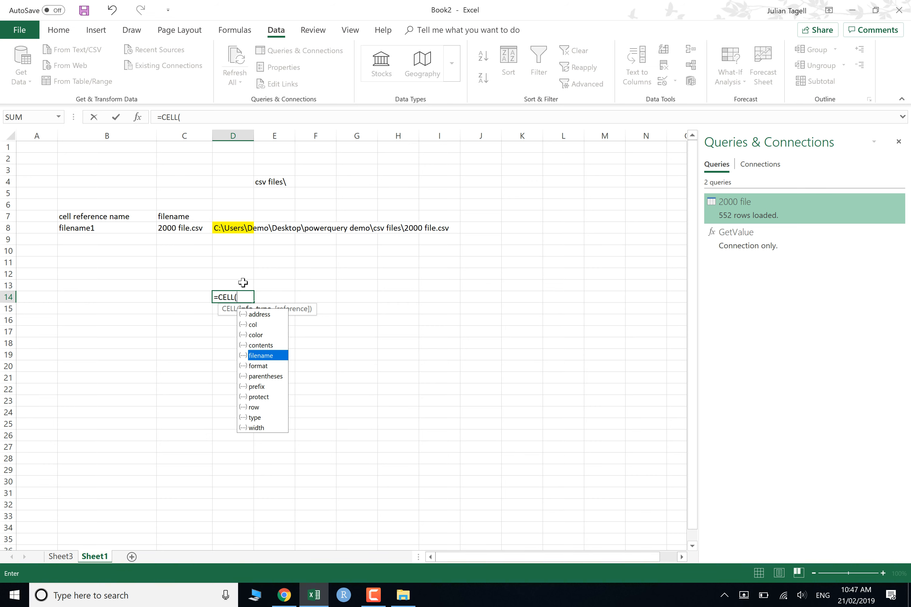
{"action": "key", "text": "Tab"}
{"action": "type", "text": ", "}
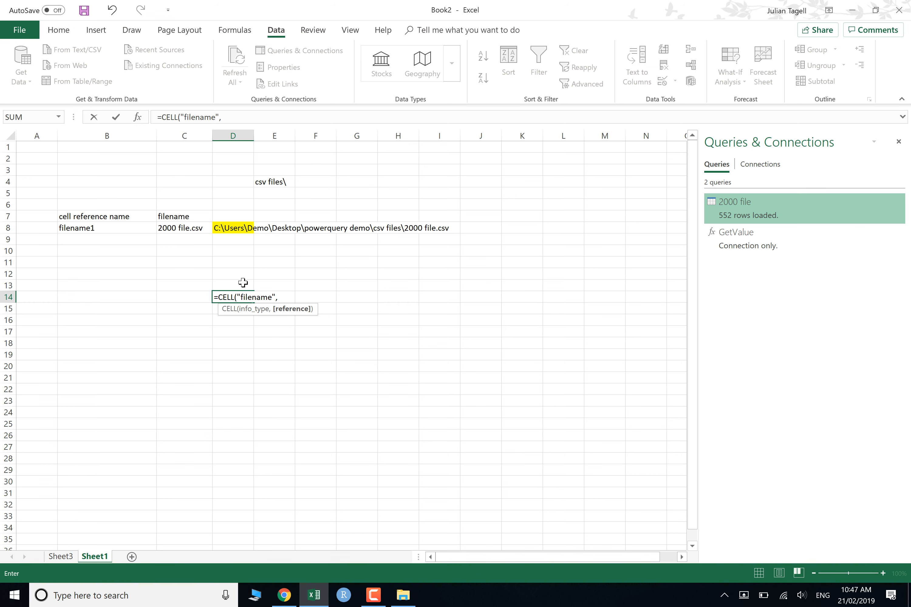
{"action": "type", "text": "A1"}
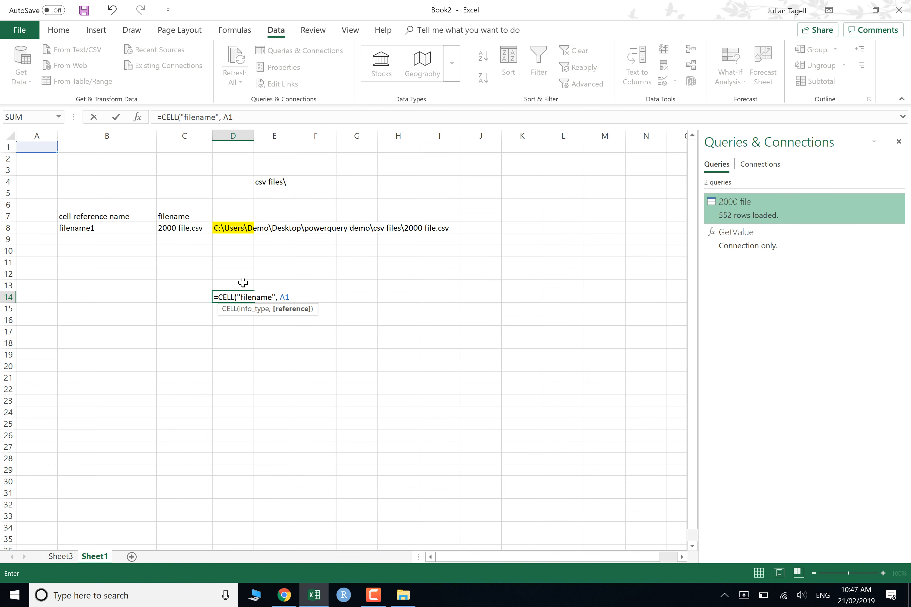
{"action": "key", "text": "Return"}
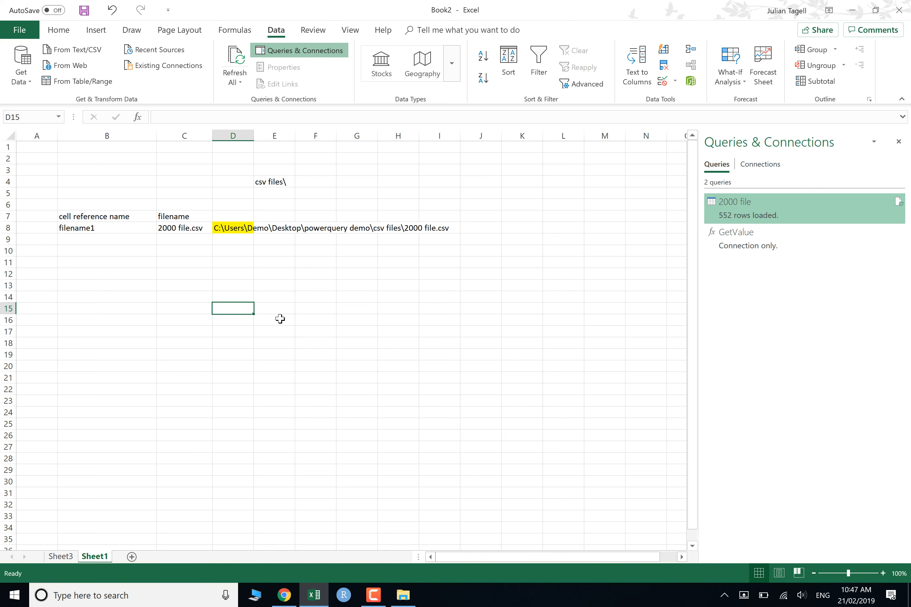
Save the workbook as Book2 in the powerquery demo folder on the Desktop
{"action": "key", "text": "F12"}
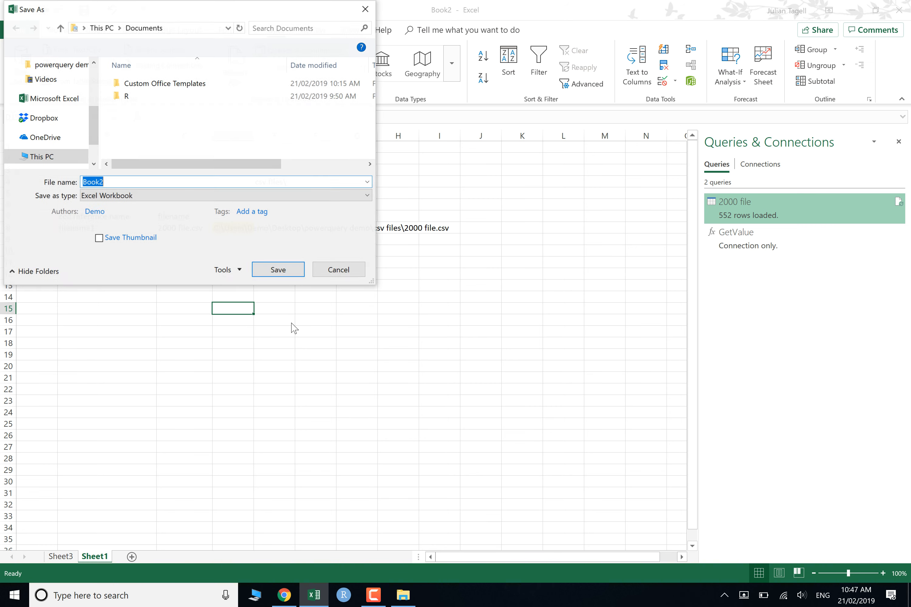
{"action": "scroll", "coordinate": [55, 96], "scroll_direction": "up", "scroll_amount": 5}
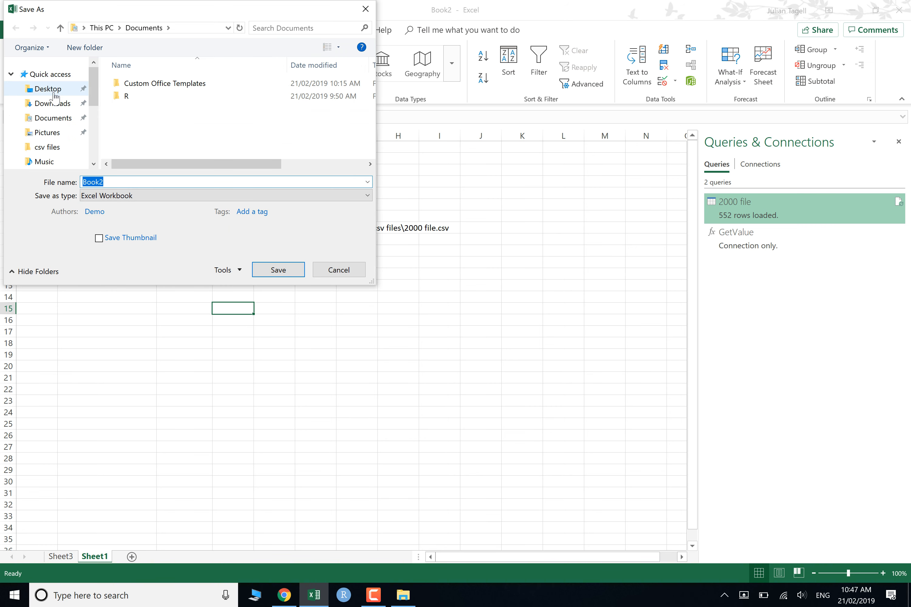
{"action": "left_click", "coordinate": [55, 94]}
{"action": "double_click", "coordinate": [124, 86]}
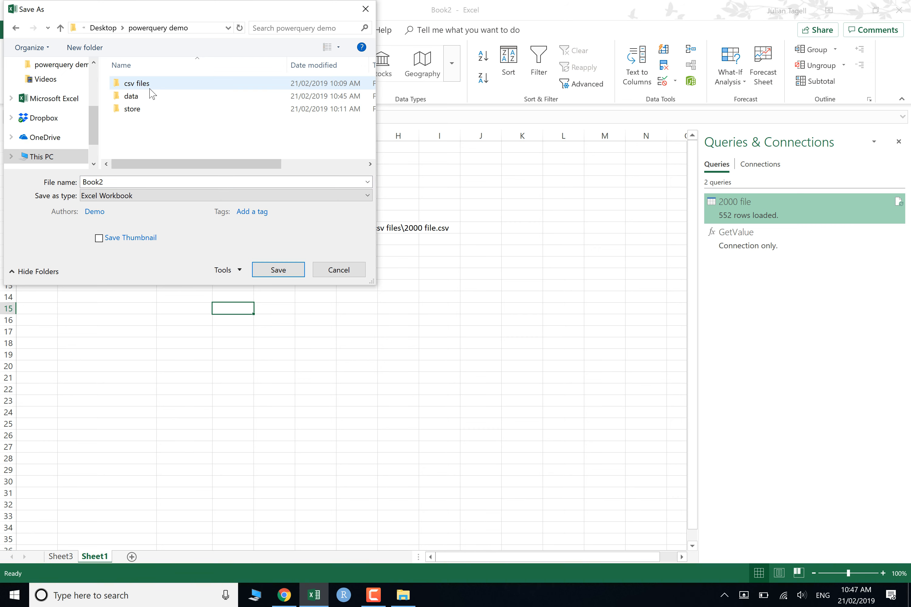
{"action": "left_click", "coordinate": [278, 270]}
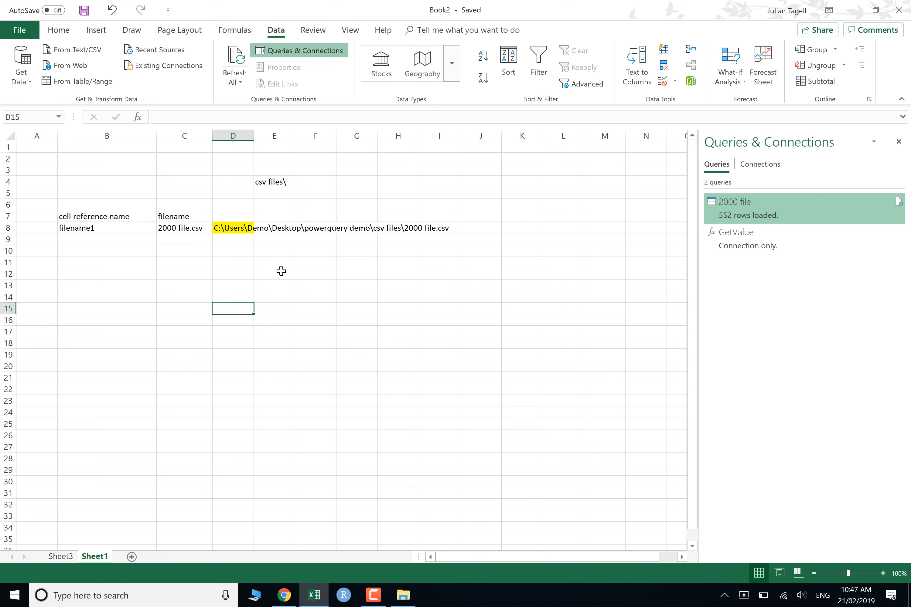
Re-enter the CELL formula in D14 so it recalculates with the saved workbook's path
{"action": "left_click", "coordinate": [218, 273]}
{"action": "left_click", "coordinate": [231, 298]}
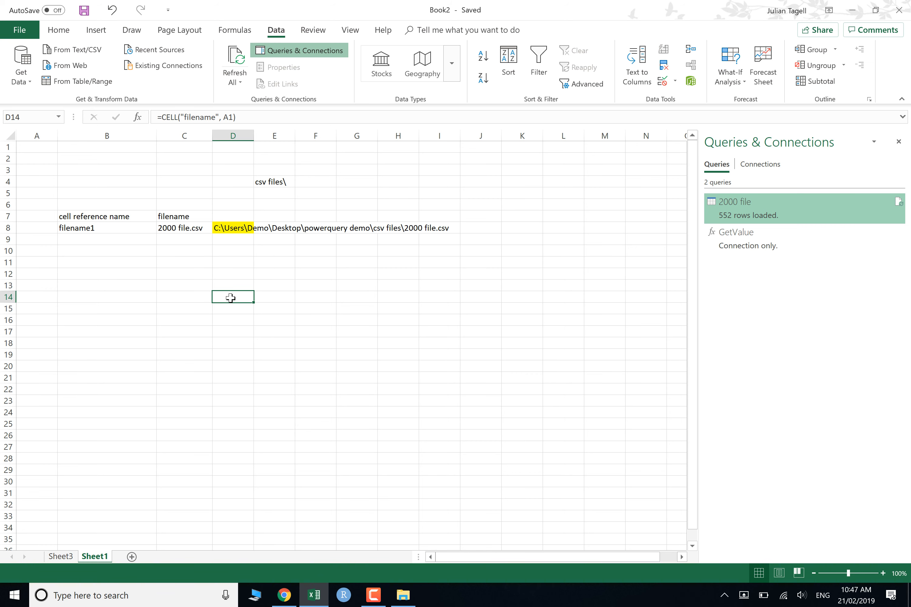
{"action": "left_click", "coordinate": [254, 115]}
{"action": "key", "text": "Return"}
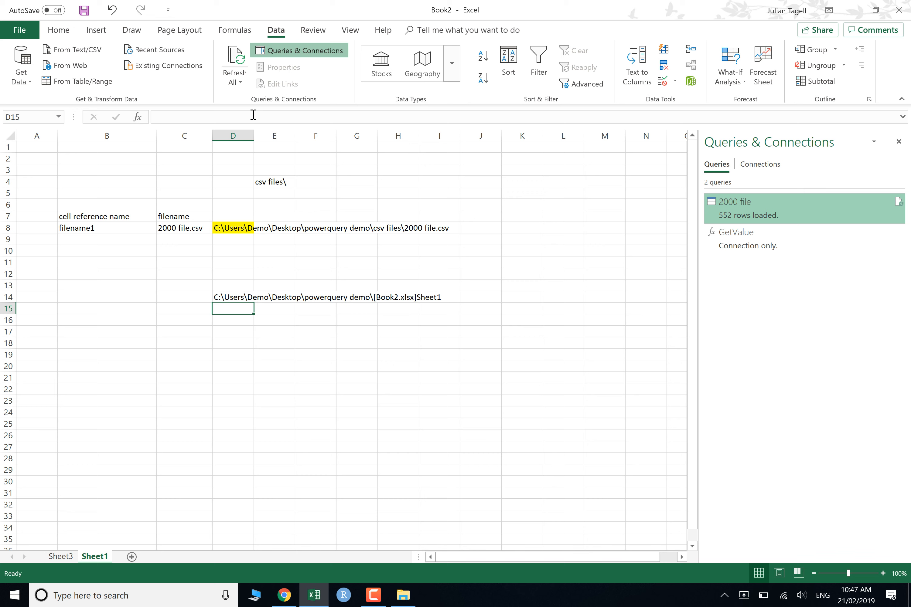
Enter =FIND("[",D14) in D17 to locate the opening bracket in the workbook path
{"action": "left_click", "coordinate": [209, 335]}
{"action": "left_click", "coordinate": [232, 332]}
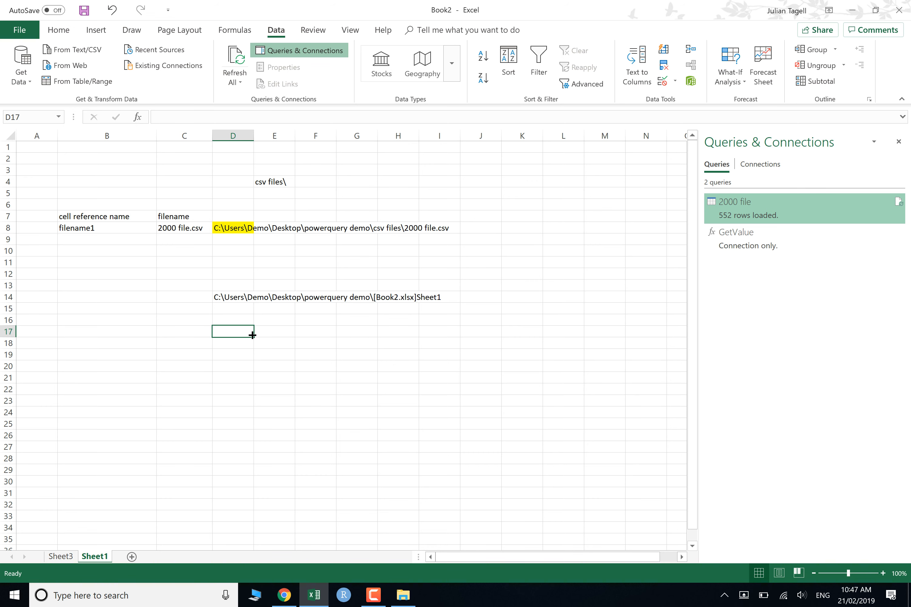
{"action": "left_click", "coordinate": [218, 296]}
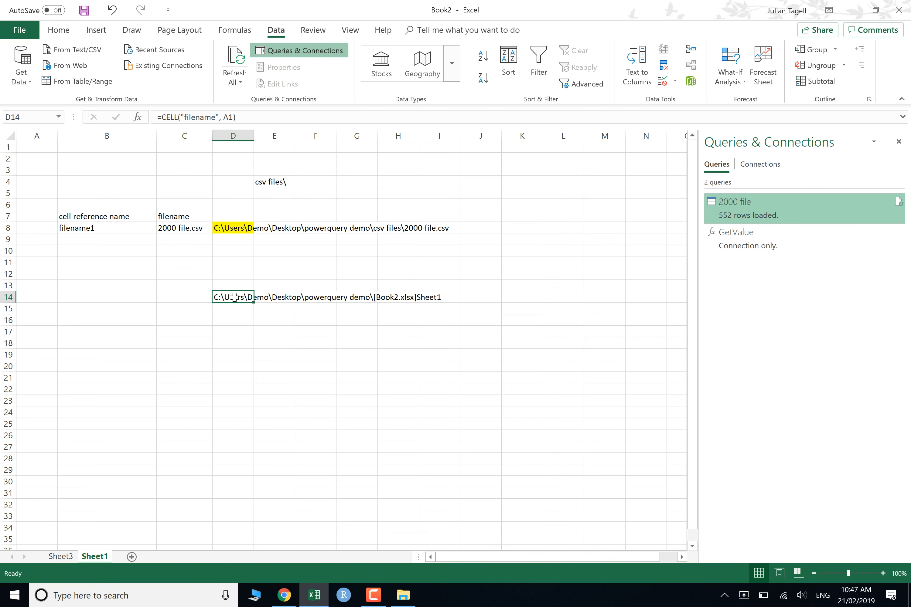
{"action": "left_click", "coordinate": [270, 182]}
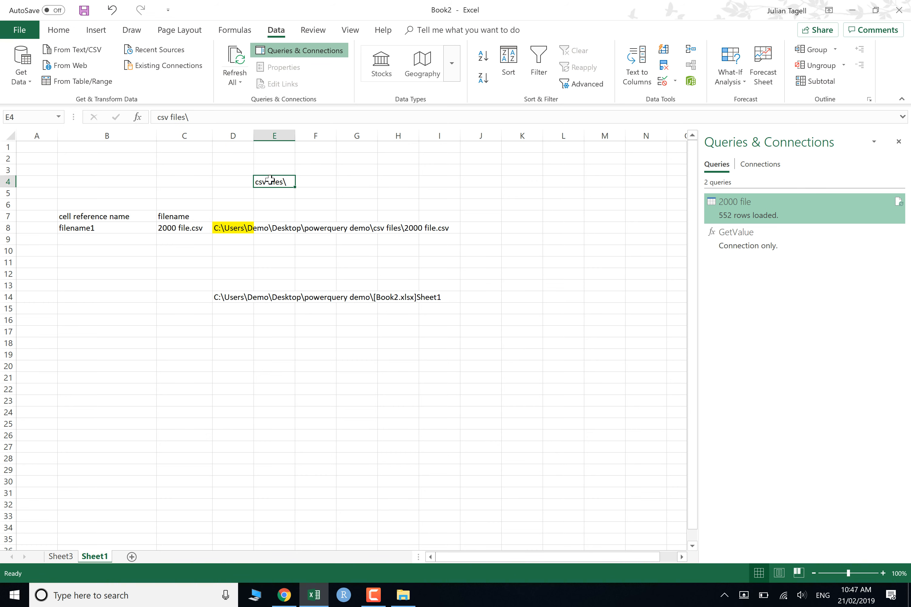
{"action": "left_click", "coordinate": [234, 230]}
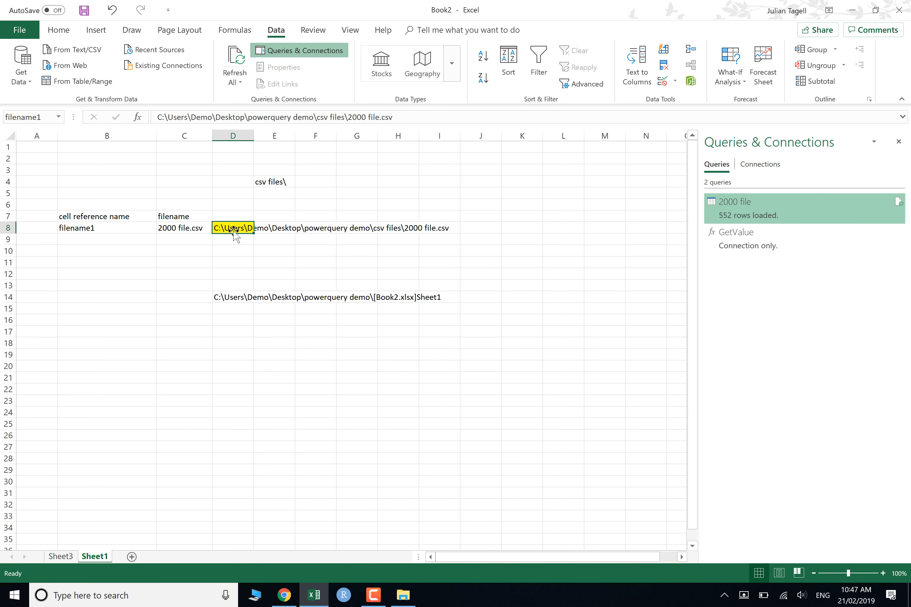
{"action": "left_click", "coordinate": [228, 335]}
{"action": "type", "text": "=find(\"["}
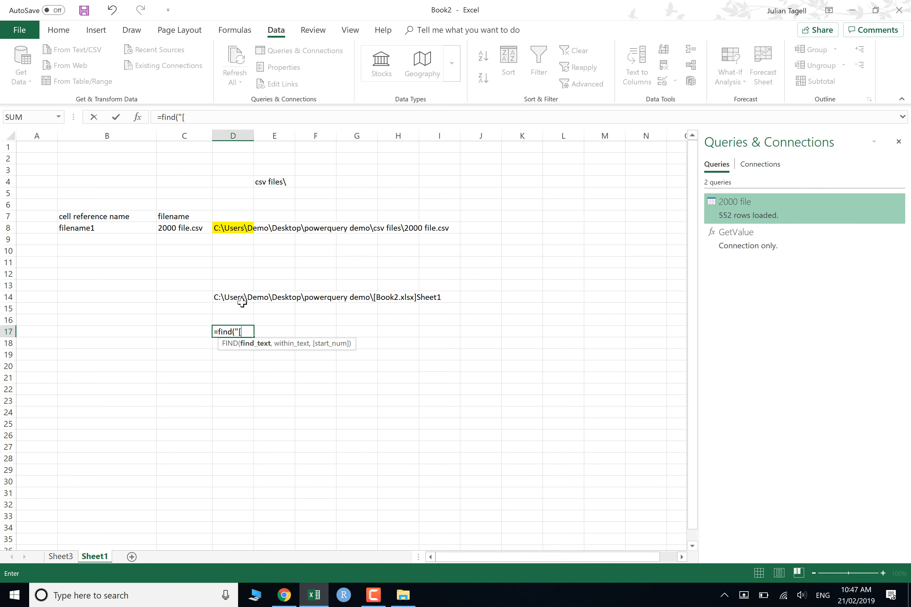
{"action": "type", "text": "\""}
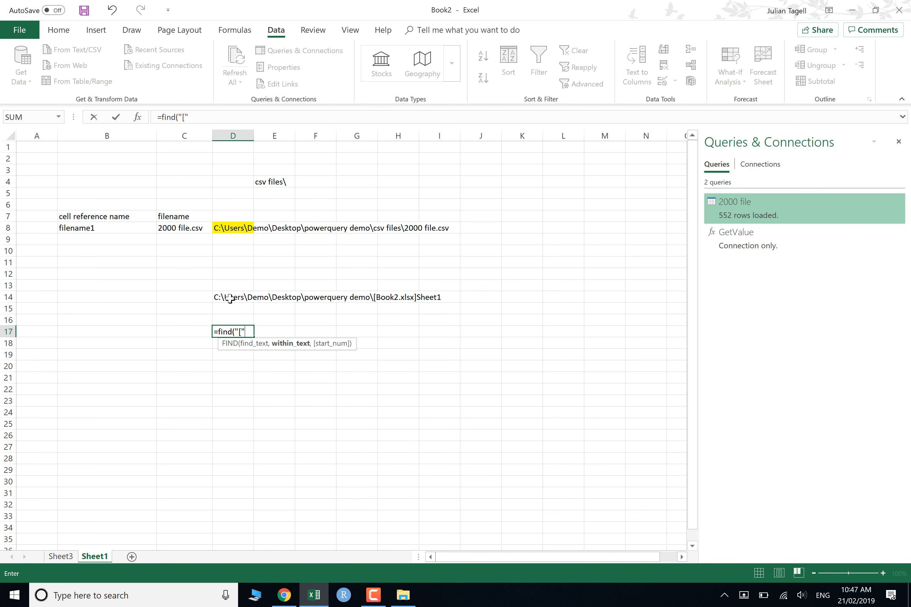
{"action": "type", "text": ","}
{"action": "left_click", "coordinate": [230, 298]}
{"action": "type", "text": ")"}
{"action": "key", "text": "Return"}
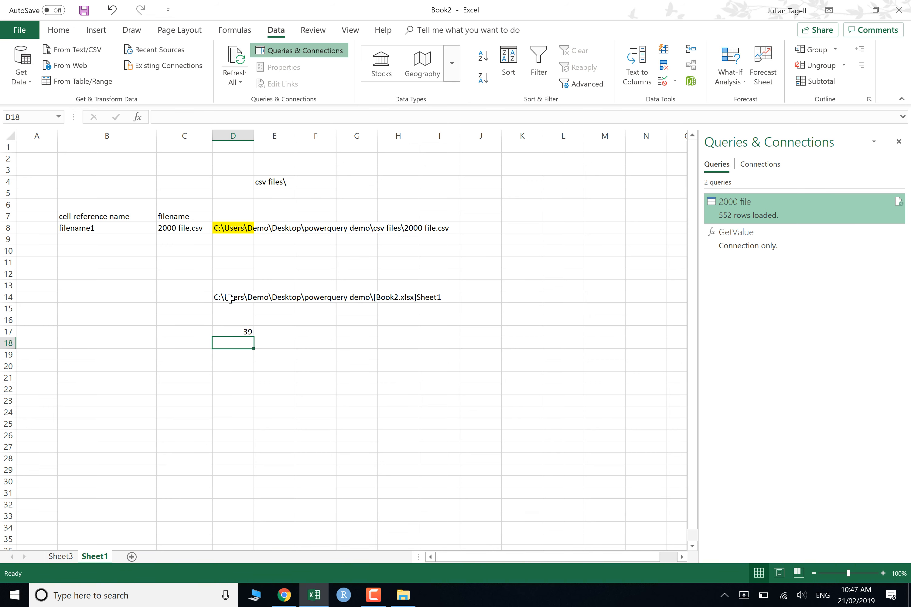
Enter =LEFT(D14,D17-1) in D20 to extract the folder path that precedes the bracket
{"action": "left_click", "coordinate": [228, 363]}
{"action": "type", "text": "=left("}
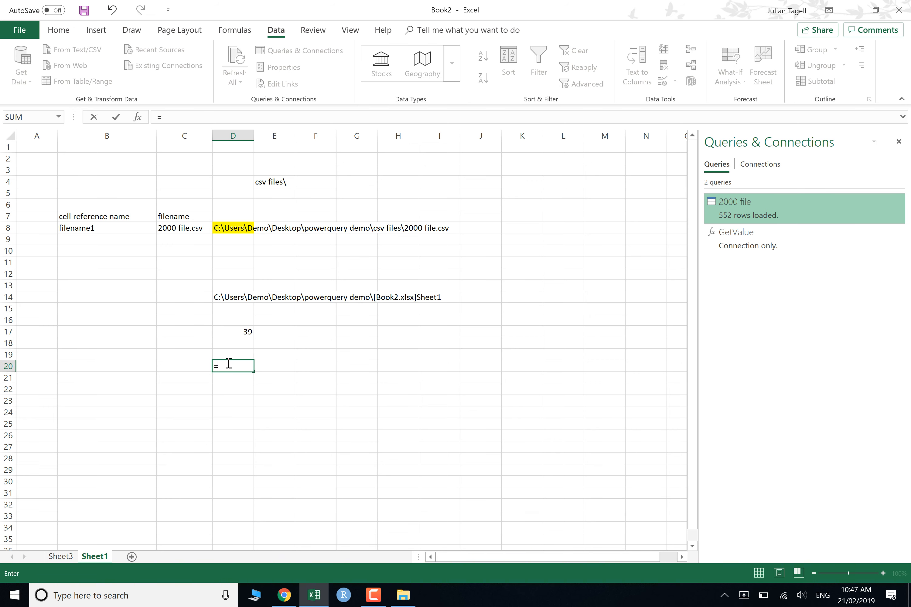
{"action": "left_click", "coordinate": [234, 299]}
{"action": "type", "text": ","}
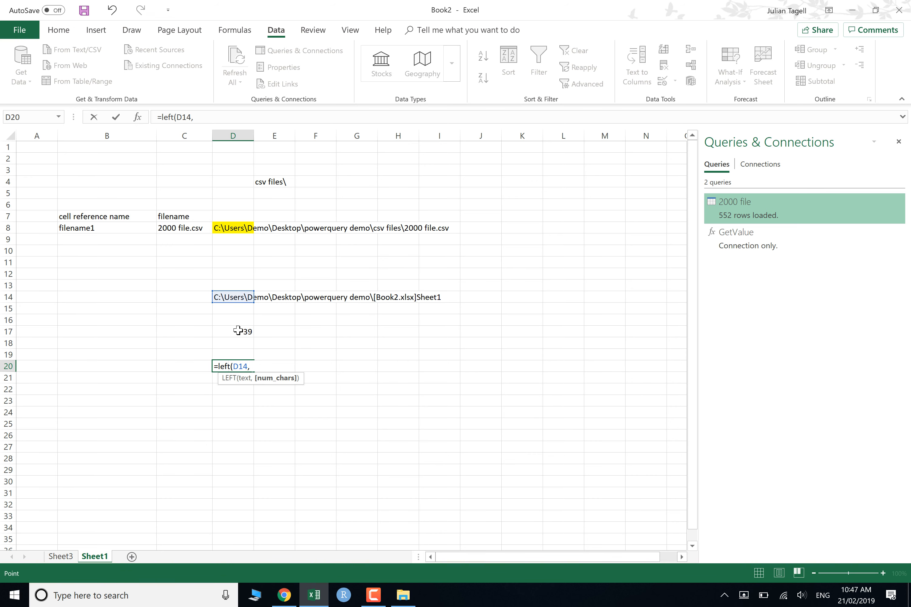
{"action": "left_click", "coordinate": [238, 331]}
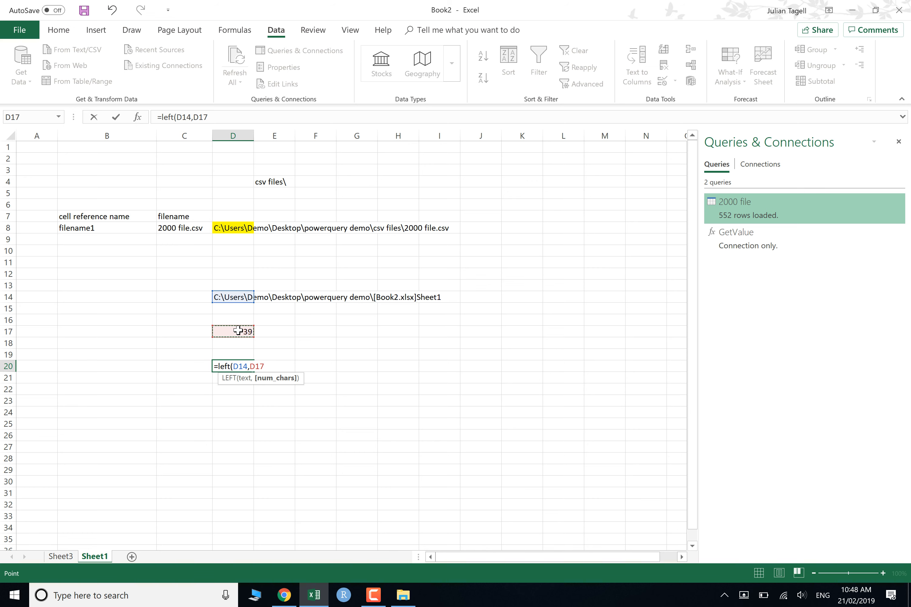
{"action": "type", "text": "-1)"}
{"action": "key", "text": "Return"}
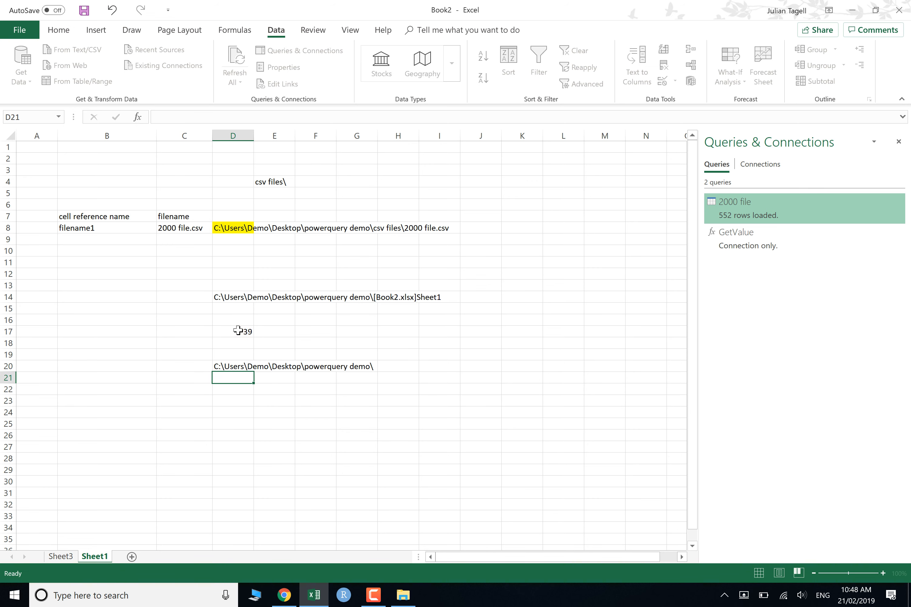
Join the folder path, subfolder and file name in D23 with the formula =D20&E4&C8
{"action": "left_click", "coordinate": [233, 400]}
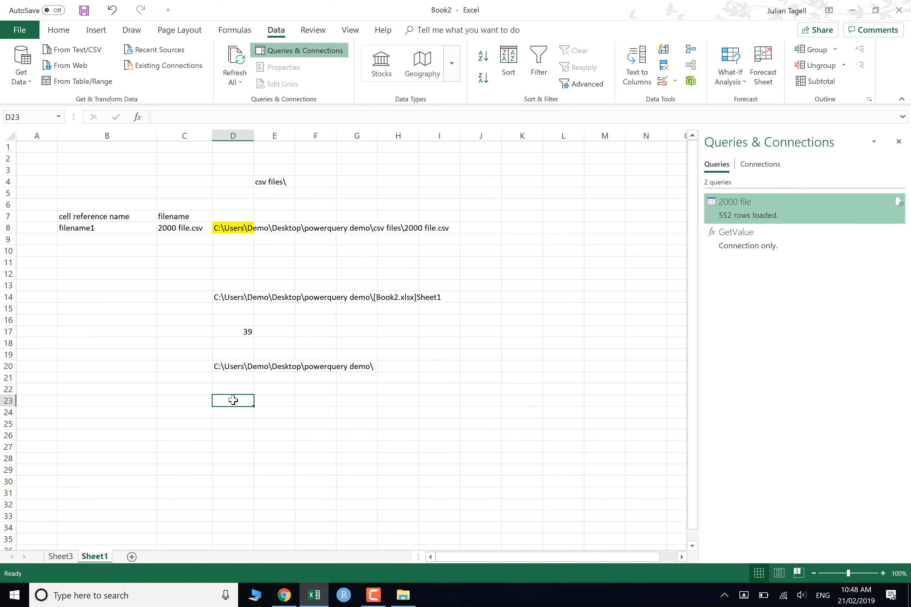
{"action": "type", "text": "="}
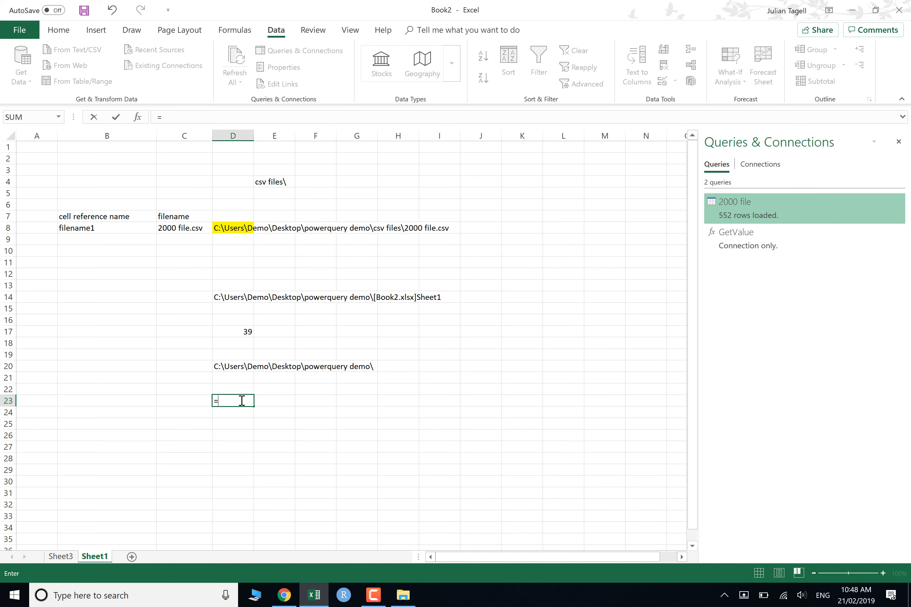
{"action": "left_click", "coordinate": [237, 370]}
{"action": "type", "text": "&"}
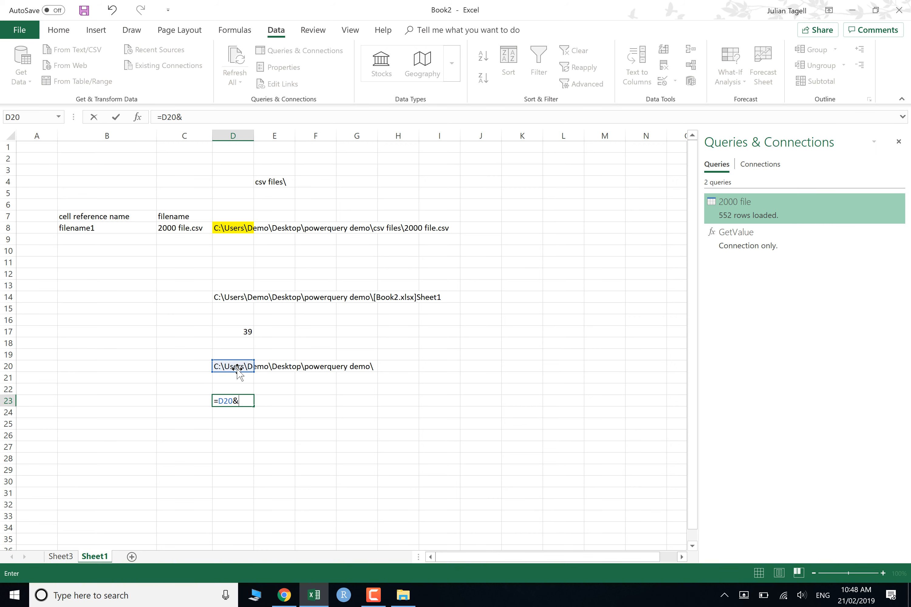
{"action": "left_click", "coordinate": [175, 229]}
{"action": "left_click", "coordinate": [267, 181]}
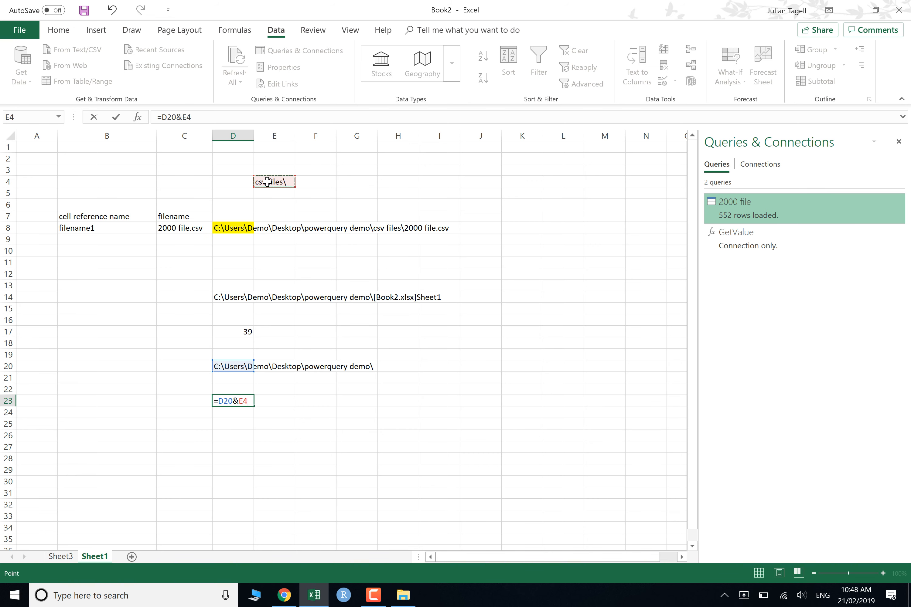
{"action": "type", "text": "&"}
{"action": "left_click", "coordinate": [179, 228]}
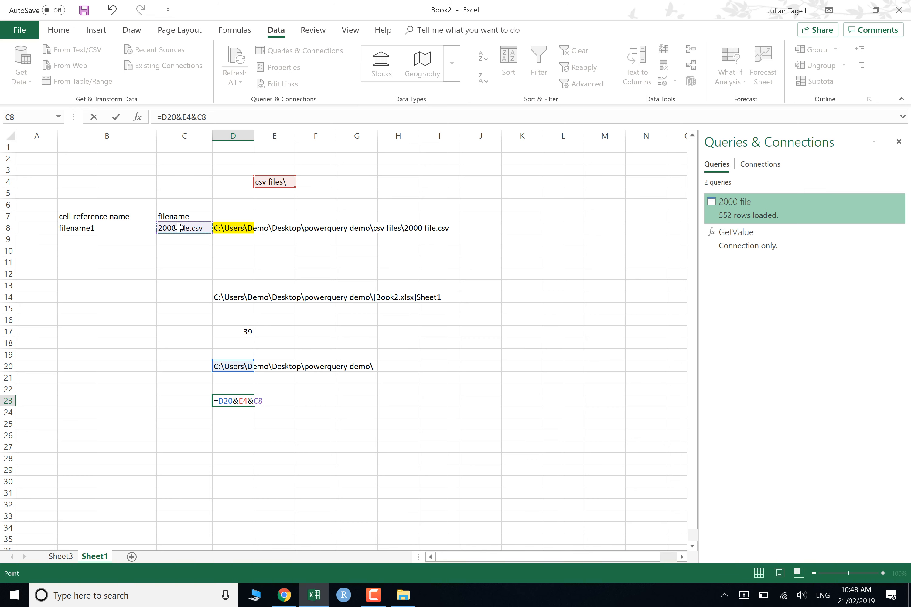
{"action": "key", "text": "Return"}
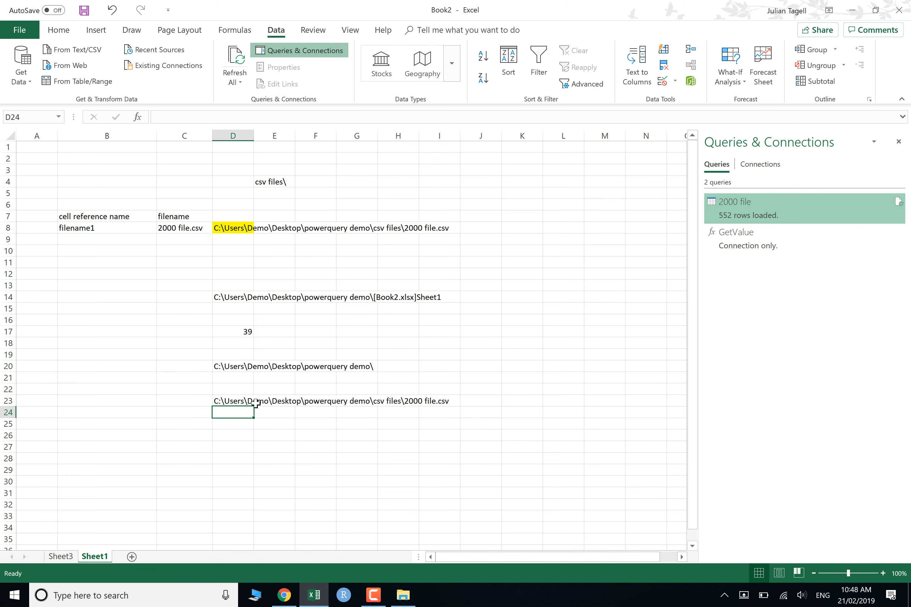
Compare the built path with the named cell using =D23=filename1 in D26, and clear that check cell
{"action": "left_click", "coordinate": [238, 435]}
{"action": "type", "text": "="}
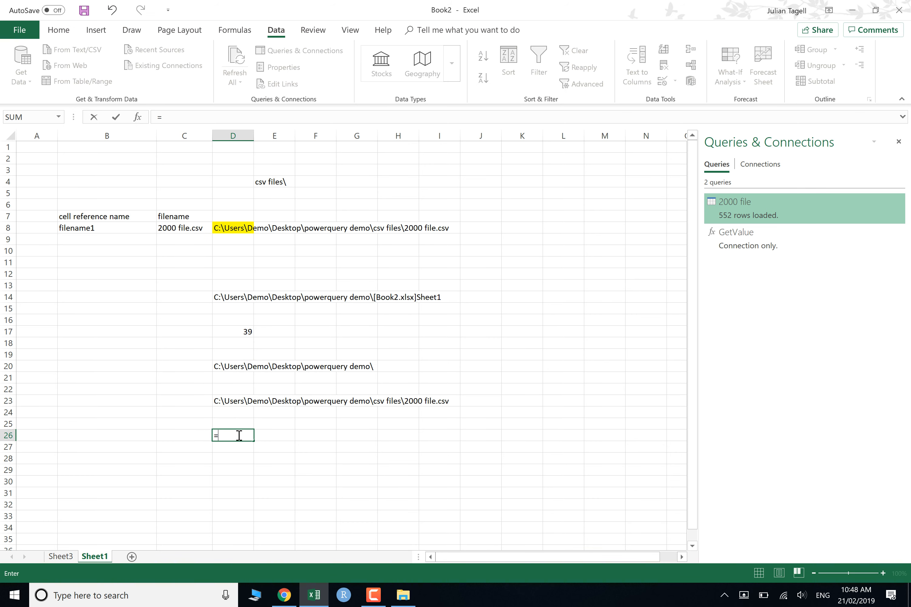
{"action": "left_click", "coordinate": [233, 401]}
{"action": "type", "text": "="}
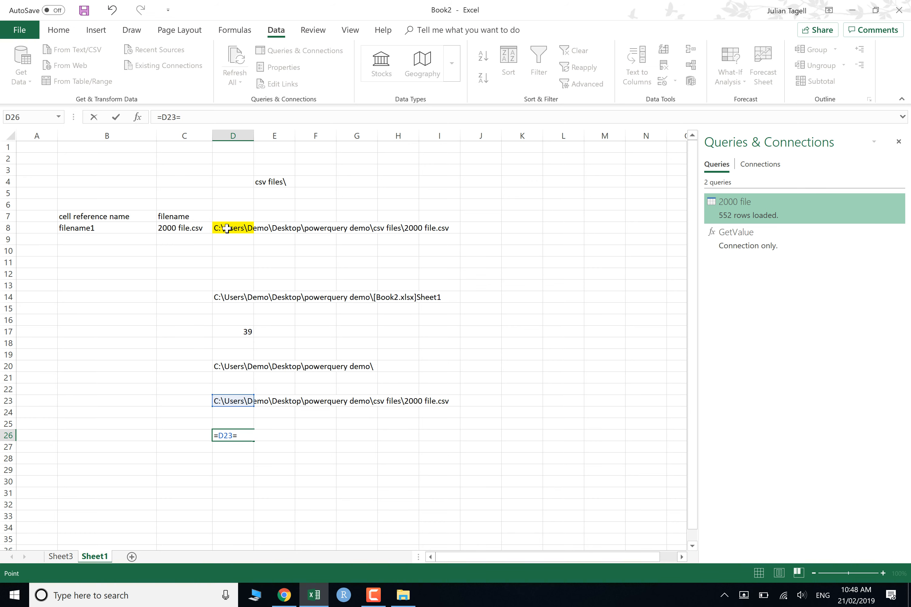
{"action": "left_click", "coordinate": [227, 228]}
{"action": "key", "text": "Return"}
{"action": "left_click", "coordinate": [229, 433]}
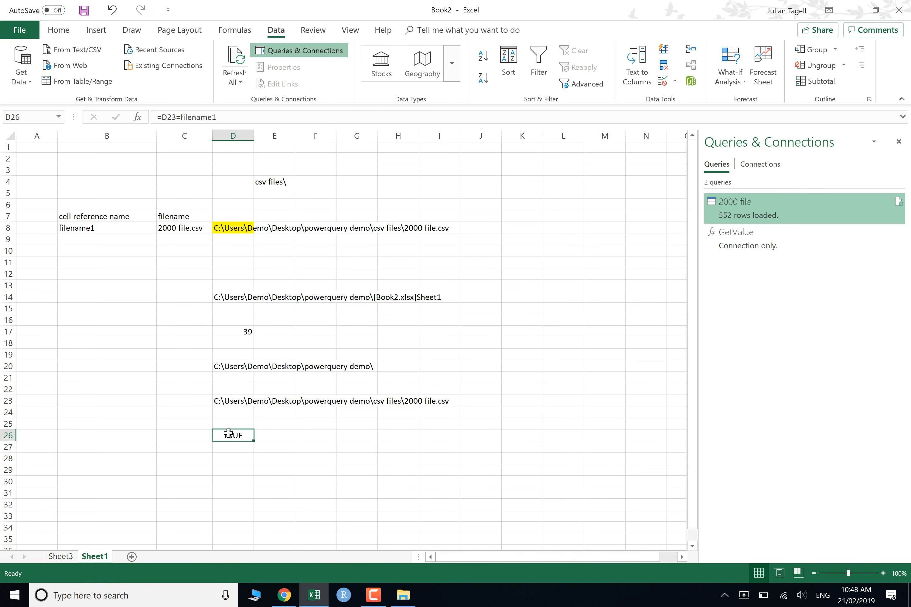
{"action": "key", "text": "Delete"}
Copy the expression CELL("filename", A1) from the formula in D14, without the equals sign
{"action": "left_click", "coordinate": [231, 299]}
{"action": "left_click_drag", "start_coordinate": [237, 117], "coordinate": [149, 117]}
{"action": "left_click", "coordinate": [237, 117]}
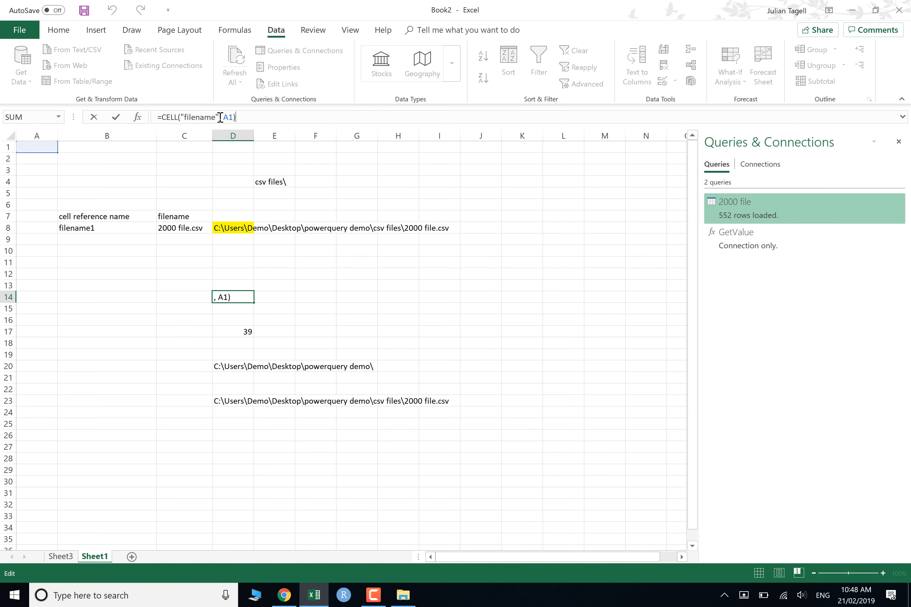
{"action": "left_click", "coordinate": [162, 118], "text": "shift"}
{"action": "key", "text": "ctrl+c"}
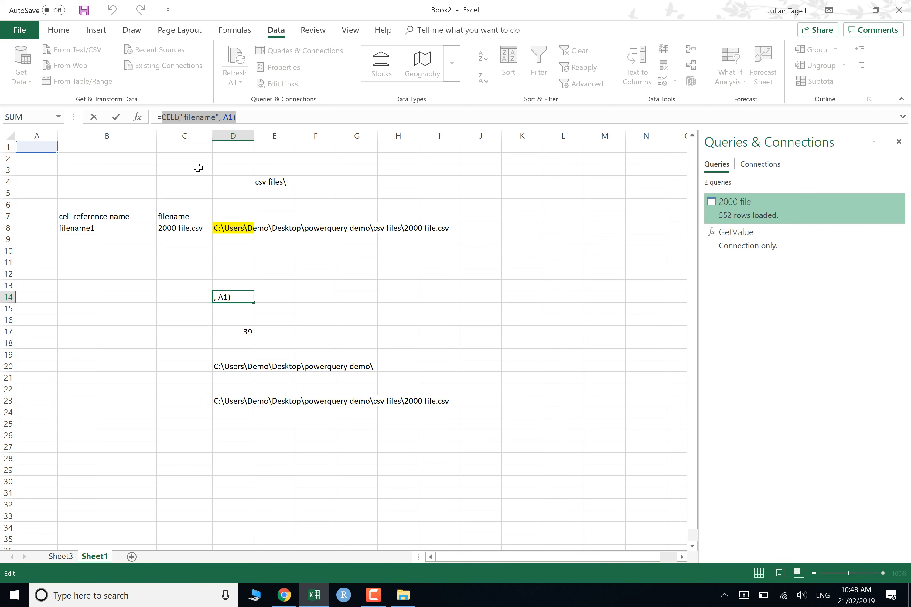
Replace the D14 reference in D17's FIND formula with the copied CELL("filename", A1) expression
{"action": "key", "text": "Return"}
{"action": "key", "text": "Down"}
{"action": "key", "text": "Down"}
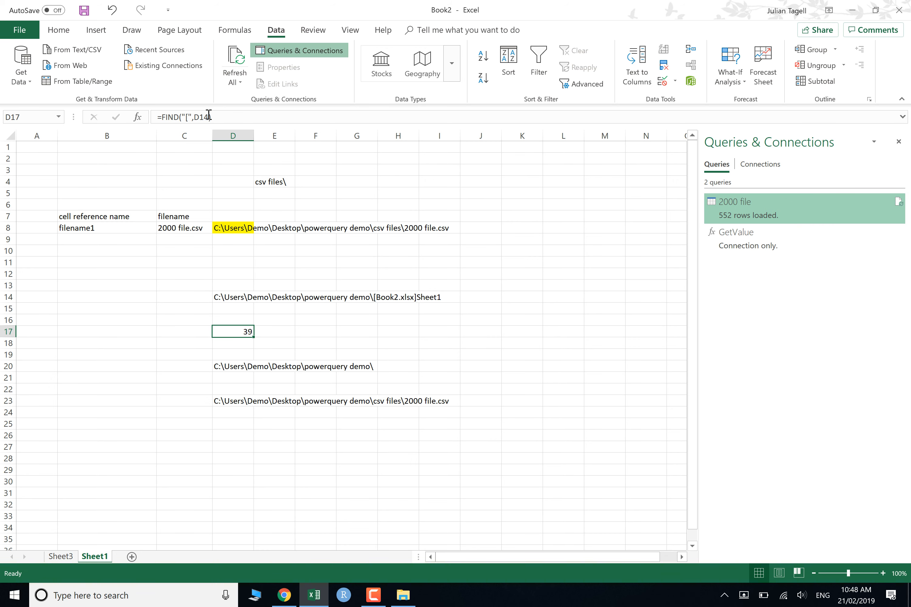
{"action": "left_click", "coordinate": [208, 116]}
{"action": "left_click_drag", "start_coordinate": [209, 117], "coordinate": [199, 117]}
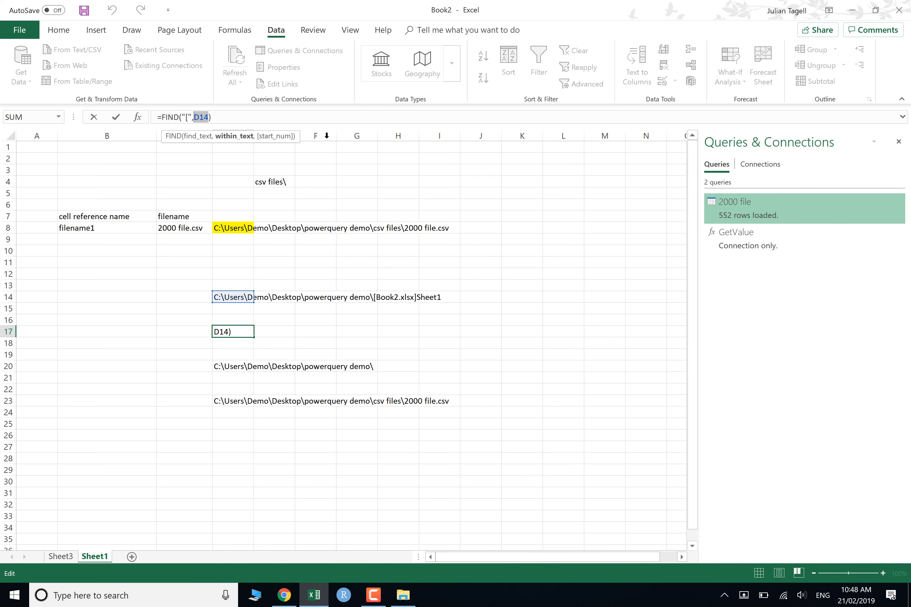
{"action": "key", "text": "ctrl+v"}
{"action": "key", "text": "Return"}
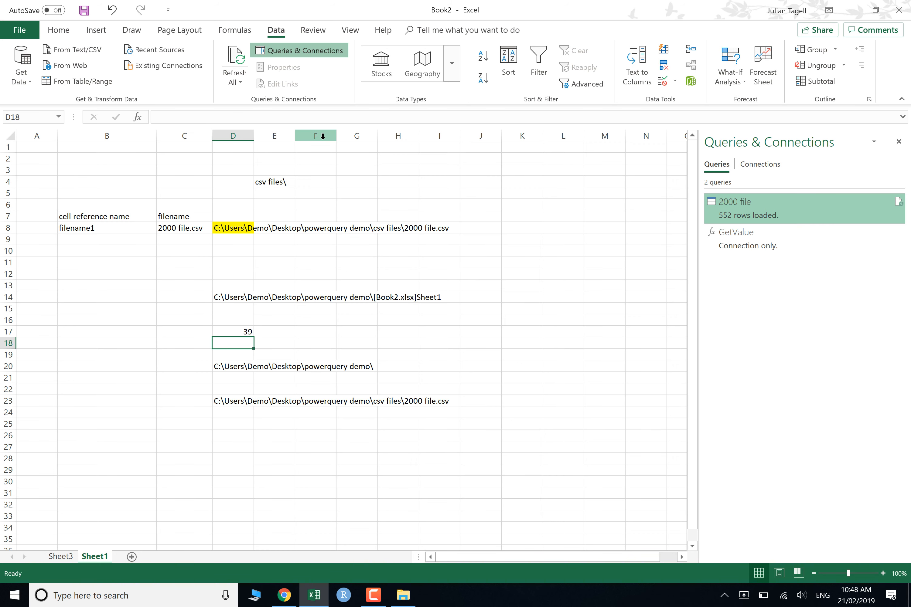
Copy the FIND expression from D17 without its equals sign and substitute it for the D17 reference in D20's LEFT formula
{"action": "left_click", "coordinate": [239, 330]}
{"action": "left_click_drag", "start_coordinate": [277, 117], "coordinate": [164, 117]}
{"action": "key", "text": "ctrl+c"}
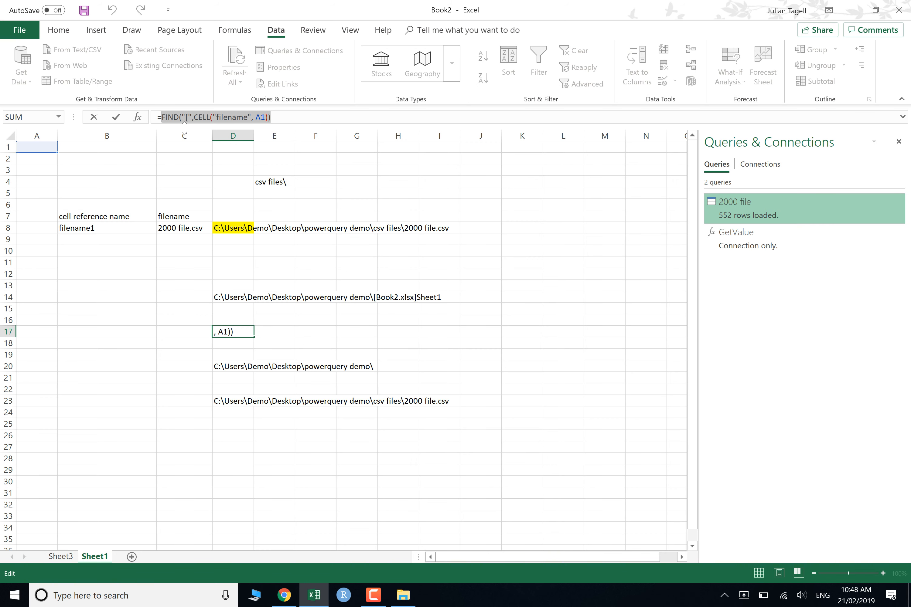
{"action": "key", "text": "Escape"}
{"action": "key", "text": "Down"}
{"action": "key", "text": "Down"}
{"action": "key", "text": "Down"}
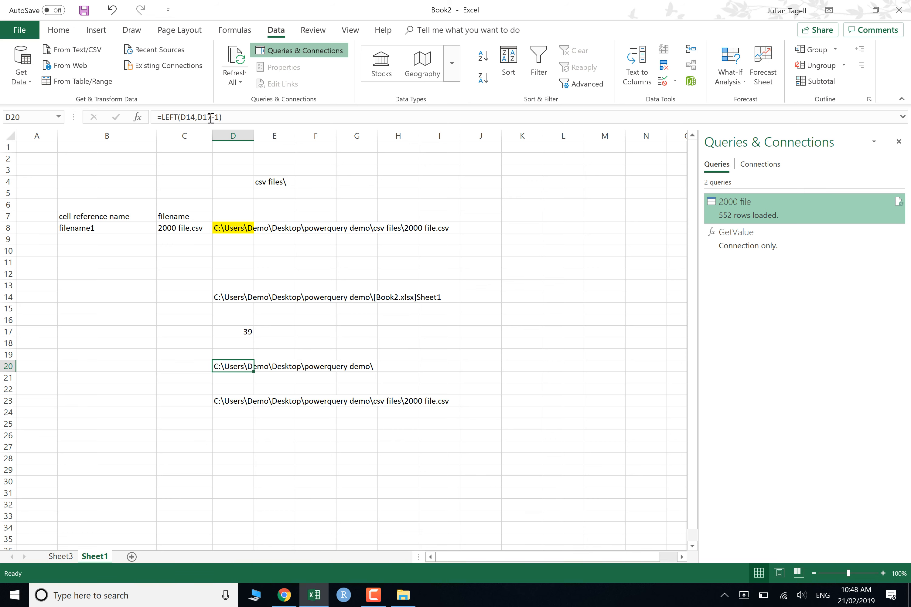
{"action": "double_click", "coordinate": [210, 117]}
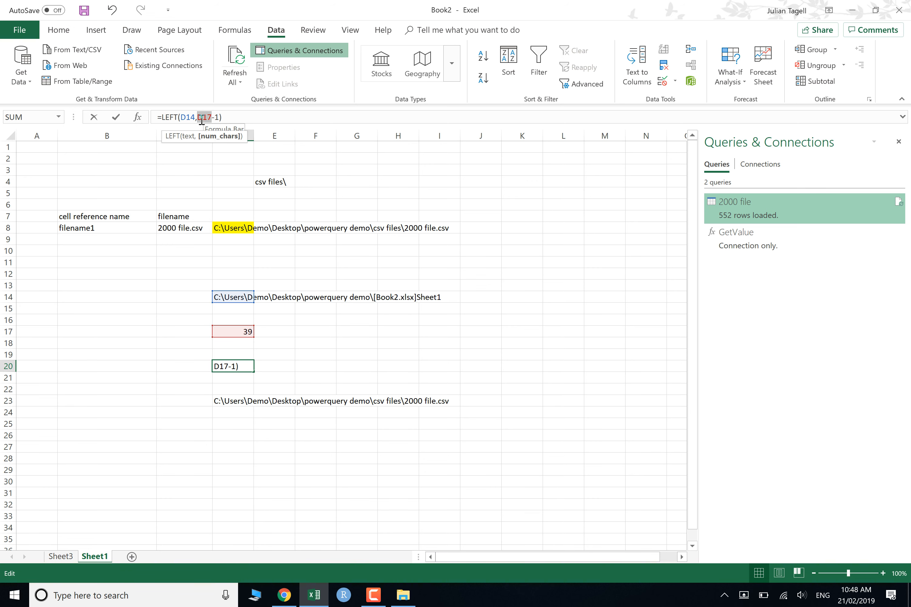
{"action": "key", "text": "ctrl+v"}
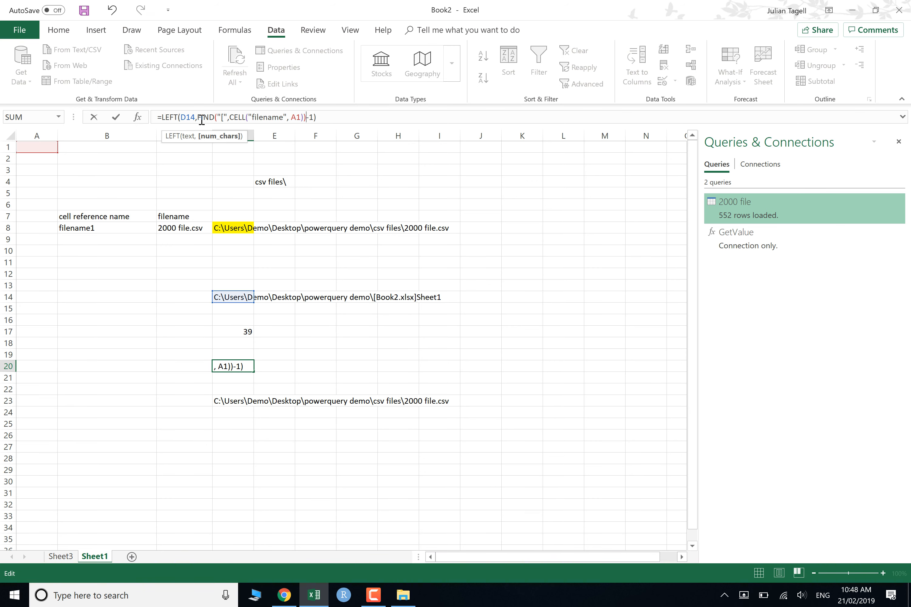
{"action": "key", "text": "Return"}
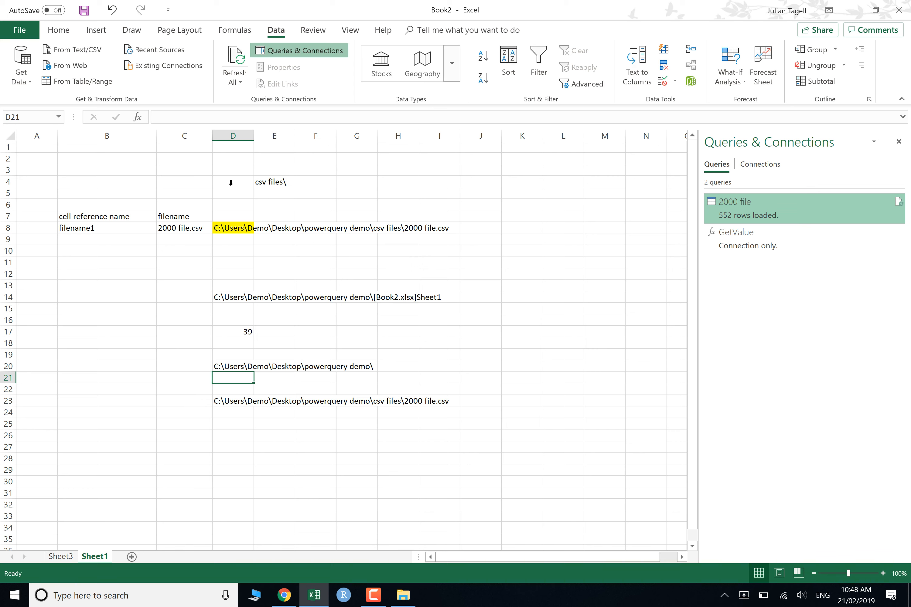
Copy the LEFT expression from D20 without its equals sign and substitute it for the D20 reference in D23's path formula
{"action": "left_click", "coordinate": [227, 366]}
{"action": "left_click_drag", "start_coordinate": [317, 117], "coordinate": [160, 116]}
{"action": "key", "text": "ctrl+c"}
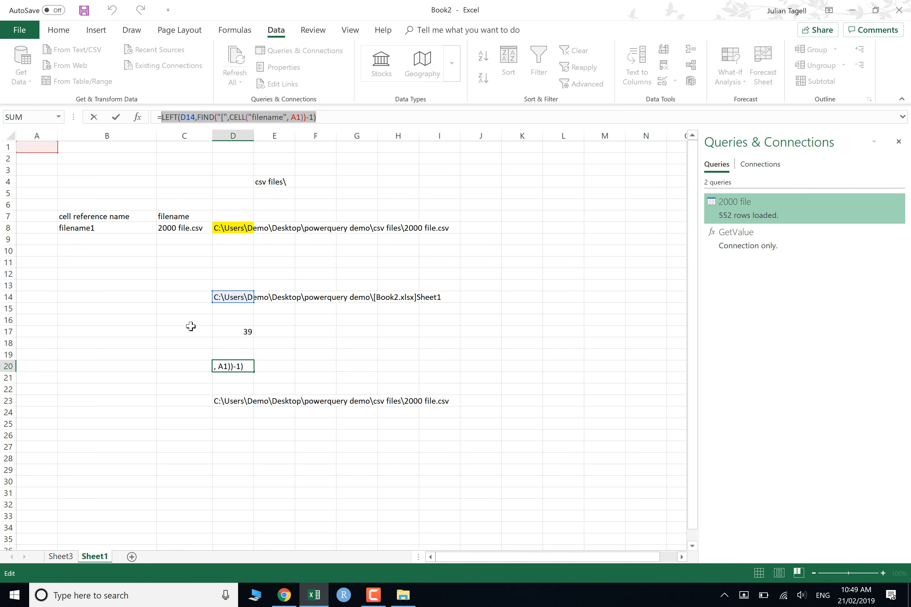
{"action": "key", "text": "Return"}
{"action": "left_click", "coordinate": [225, 403]}
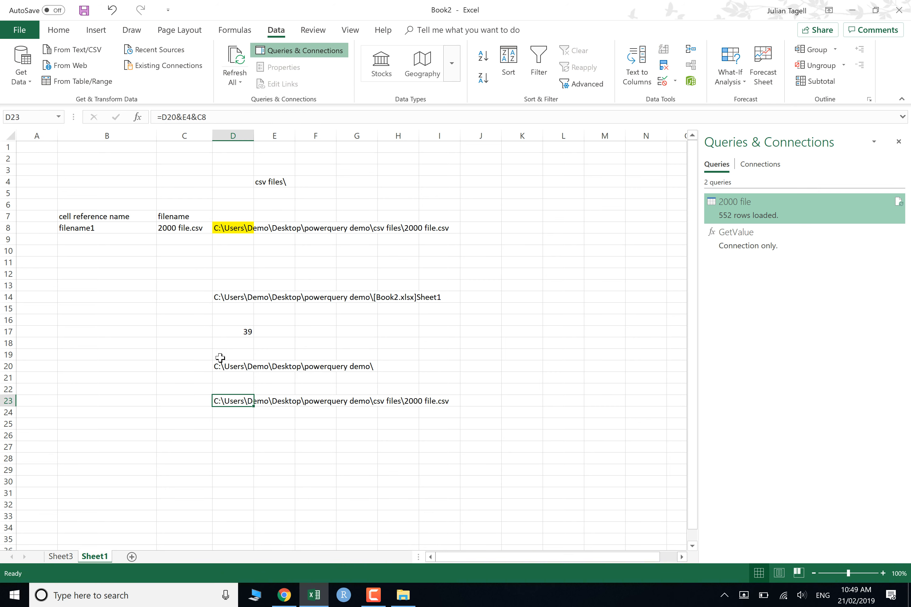
{"action": "double_click", "coordinate": [173, 117]}
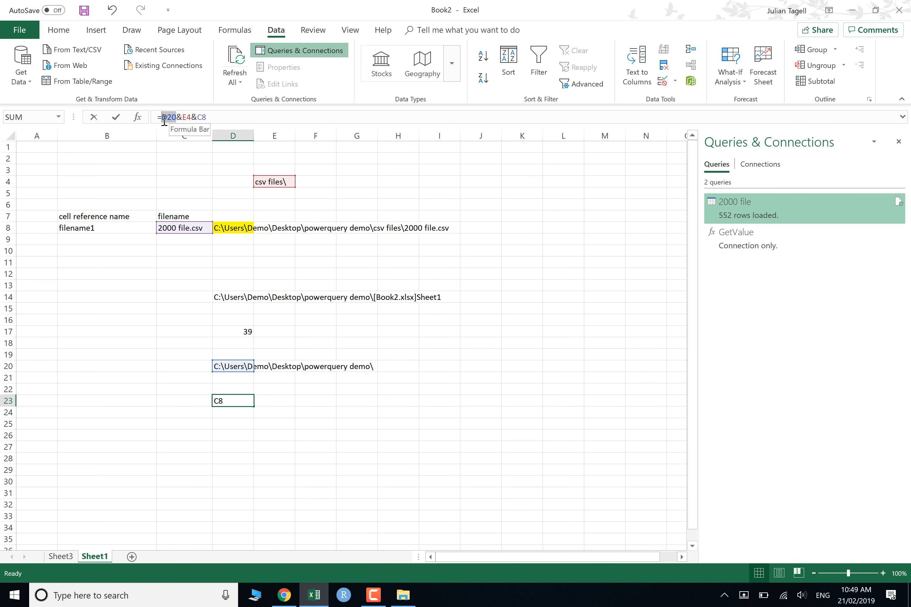
{"action": "key", "text": "ctrl+v"}
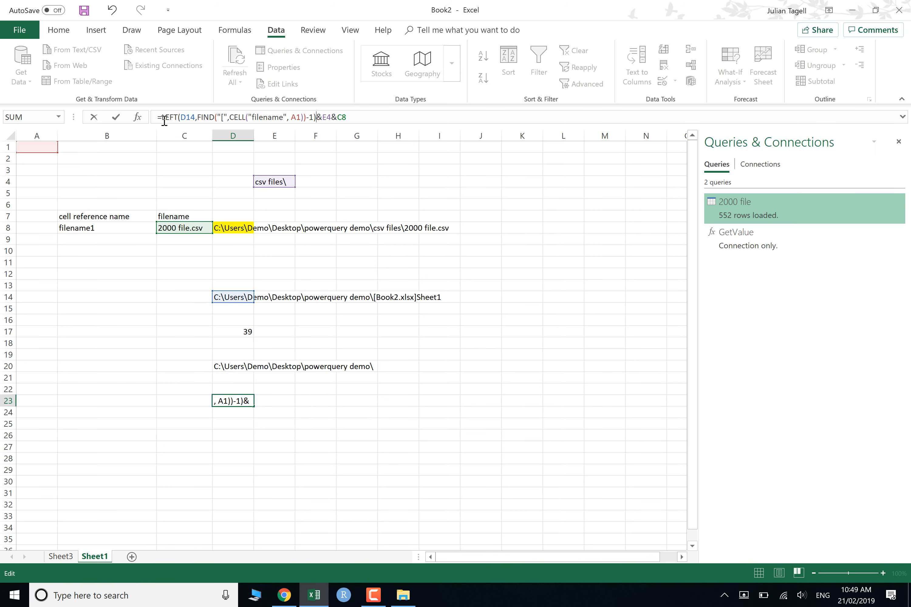
{"action": "key", "text": "Return"}
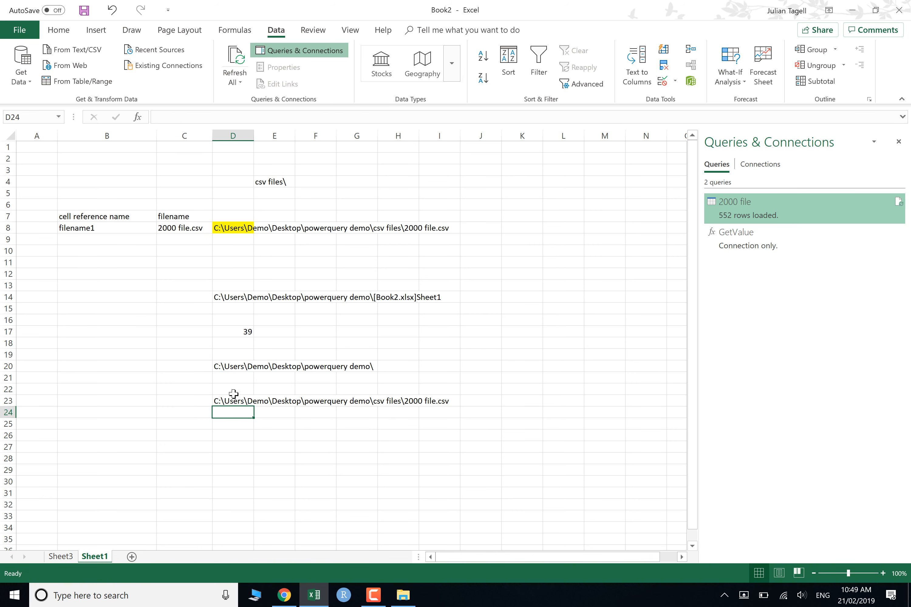
Copy the whole formula from D23 and replace the fixed path in the named cell filename1 (D8) with it
{"action": "left_click", "coordinate": [233, 397]}
{"action": "left_click_drag", "start_coordinate": [350, 118], "coordinate": [153, 115]}
{"action": "key", "text": "ctrl+c"}
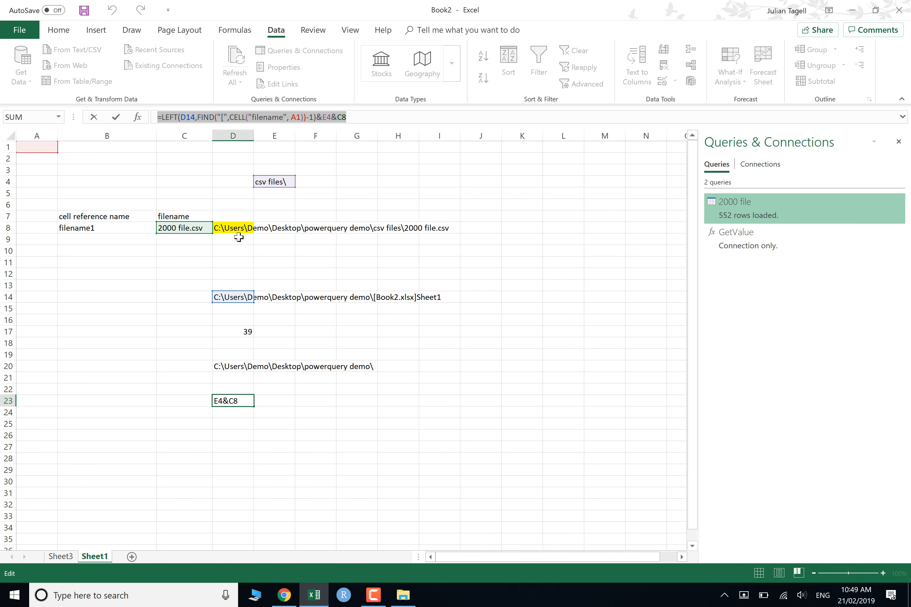
{"action": "key", "text": "Return"}
{"action": "left_click", "coordinate": [235, 229]}
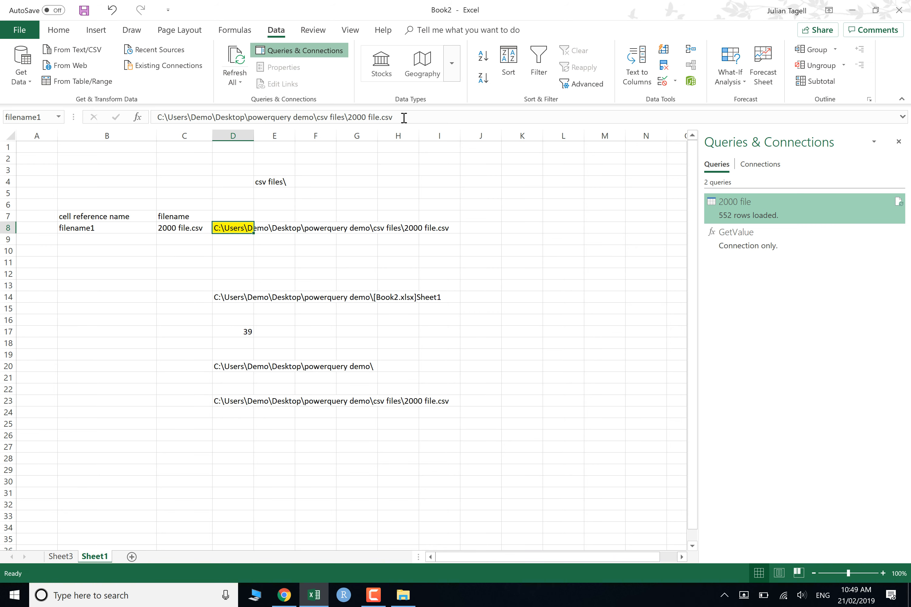
{"action": "left_click_drag", "start_coordinate": [404, 117], "coordinate": [153, 116]}
{"action": "key", "text": "ctrl+v"}
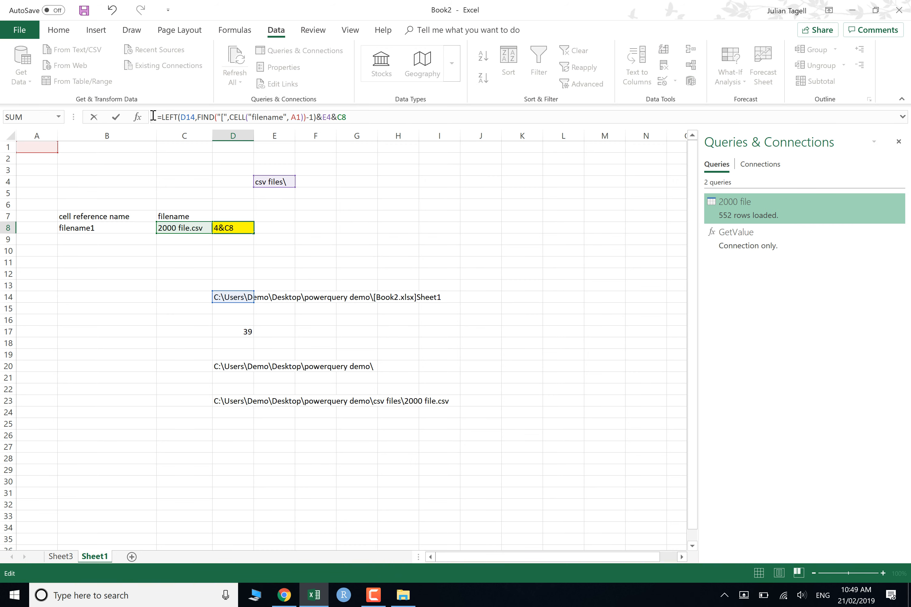
{"action": "key", "text": "Return"}
Try to clear the helper formulas in D14:D25, and undo the deletion
{"action": "left_click_drag", "start_coordinate": [225, 298], "coordinate": [228, 417]}
{"action": "key", "text": "Delete"}
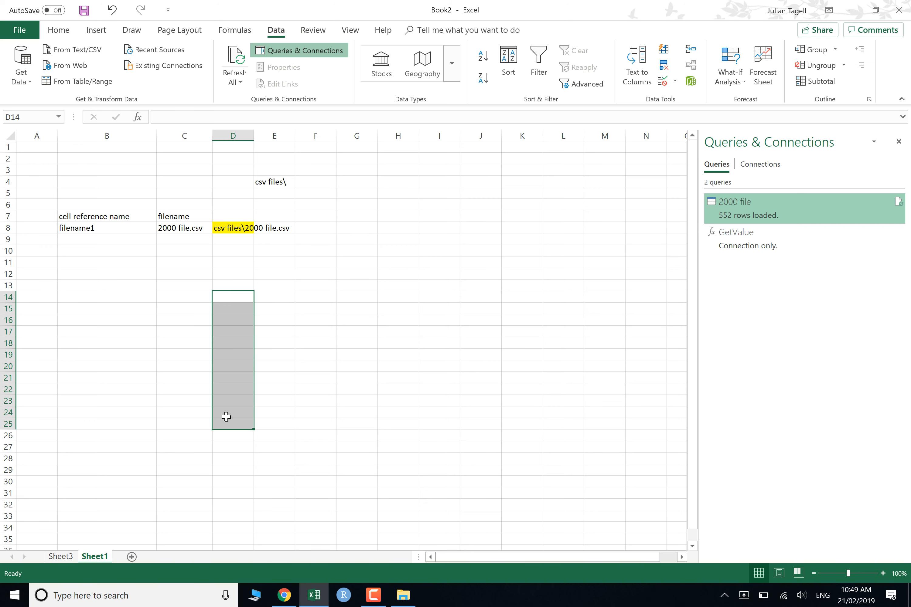
{"action": "key", "text": "ctrl+z"}
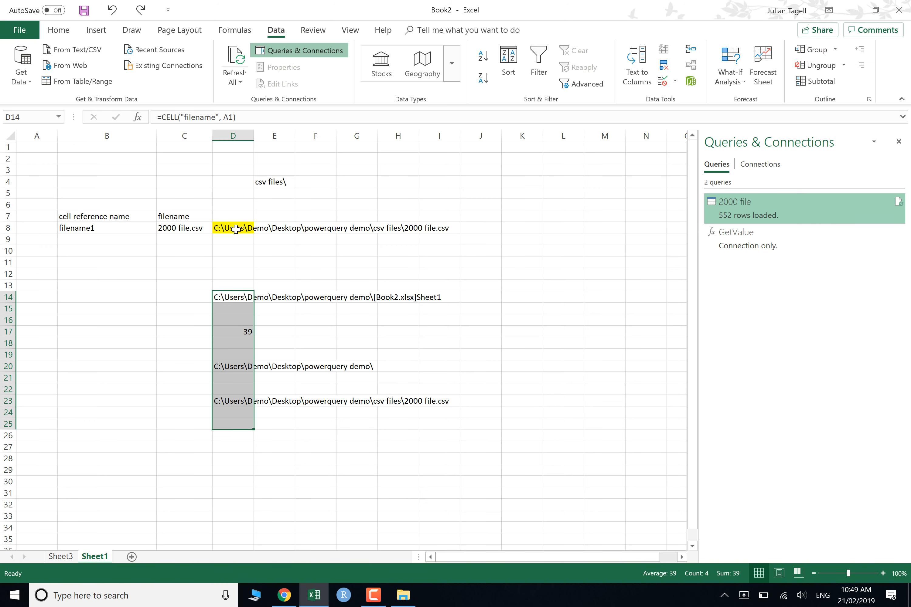
Copy CELL("filename", A1) from D14 and substitute it for the D14 reference in the filename1 formula in D8
{"action": "left_click", "coordinate": [232, 227]}
{"action": "double_click", "coordinate": [234, 227]}
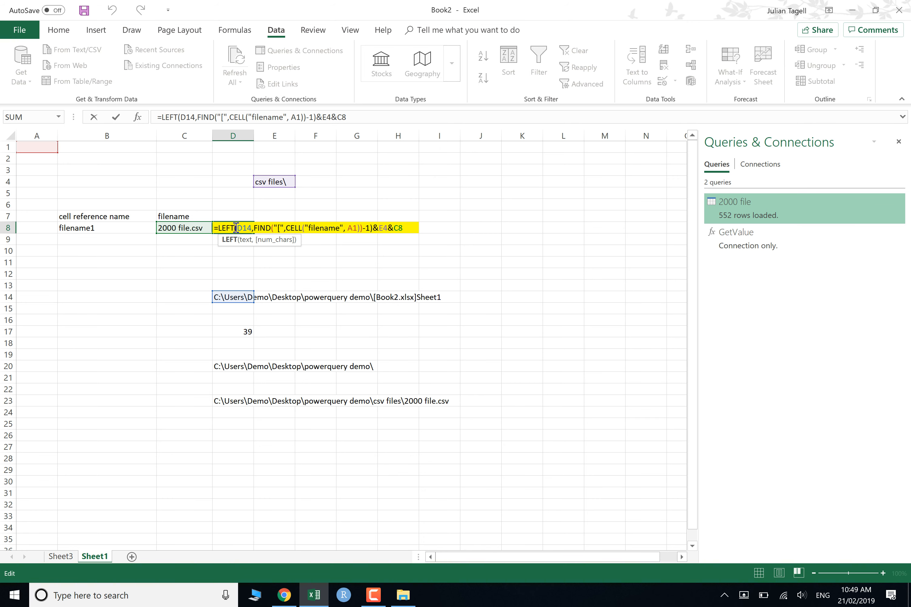
{"action": "key", "text": "Return"}
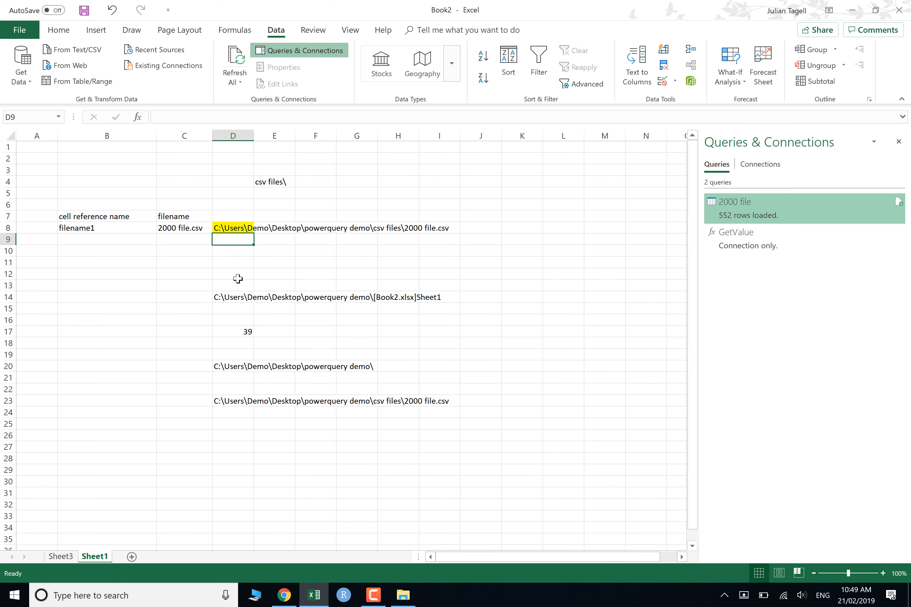
{"action": "left_click", "coordinate": [237, 299]}
{"action": "left_click_drag", "start_coordinate": [243, 120], "coordinate": [161, 118]}
{"action": "key", "text": "ctrl+c"}
{"action": "key", "text": "Return"}
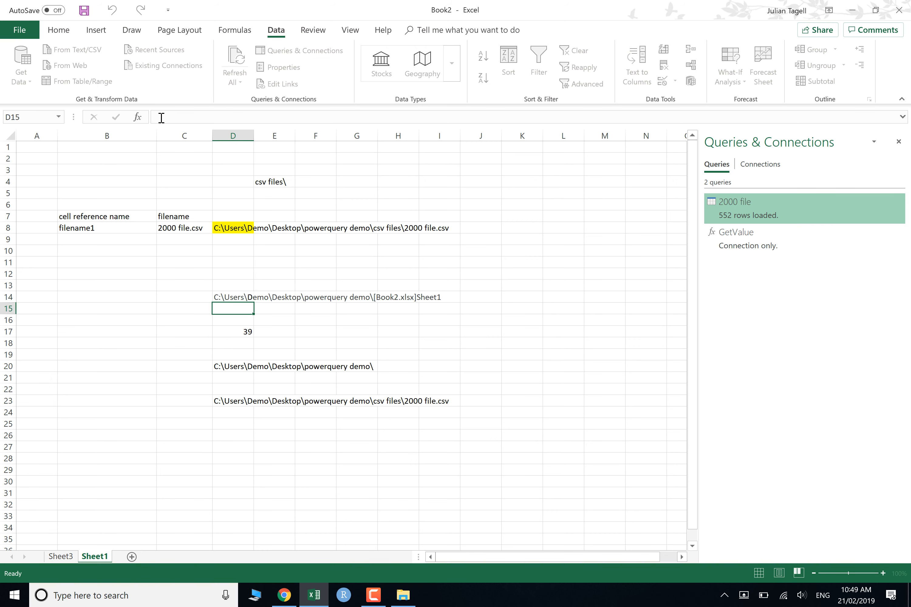
{"action": "left_click", "coordinate": [237, 230]}
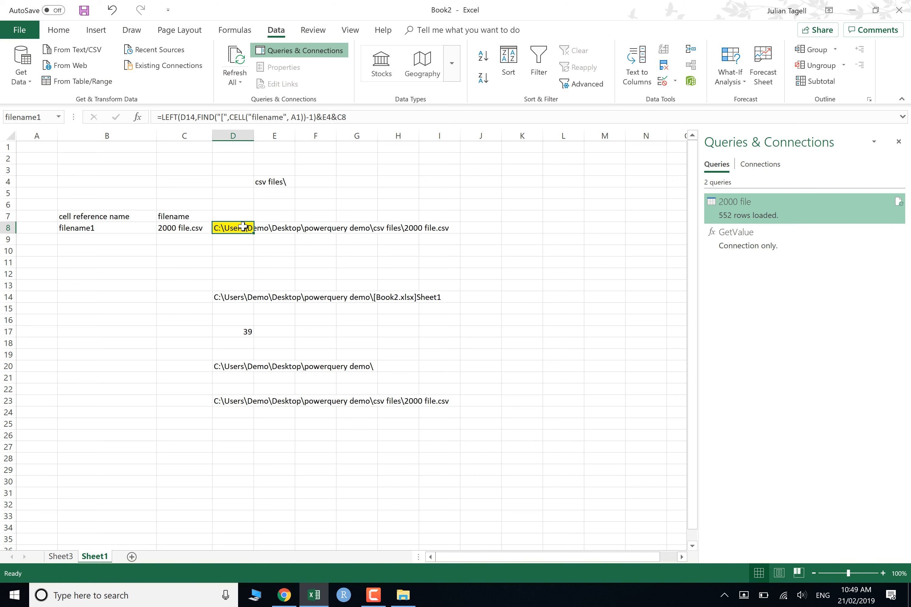
{"action": "left_click", "coordinate": [183, 117]}
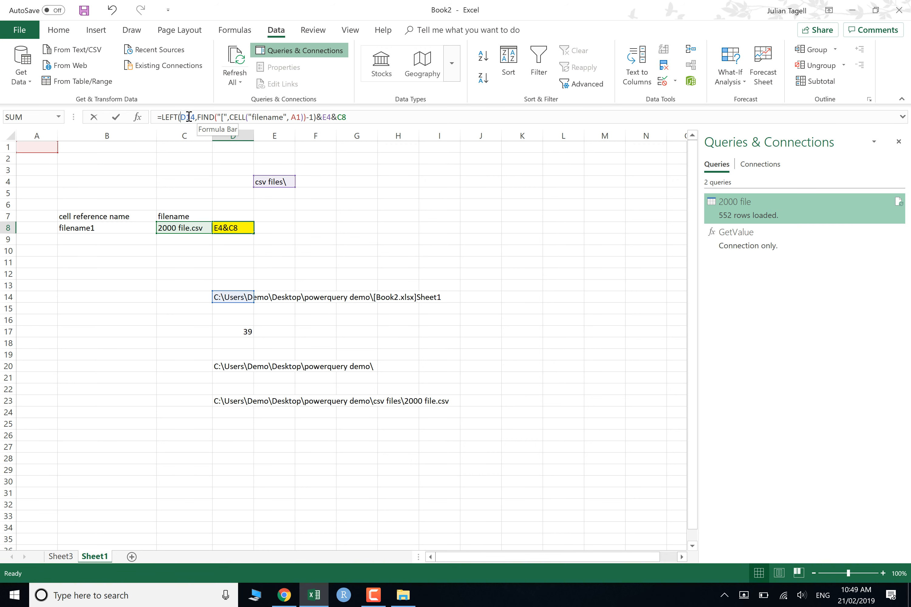
{"action": "double_click", "coordinate": [183, 117]}
{"action": "key", "text": "ctrl+v"}
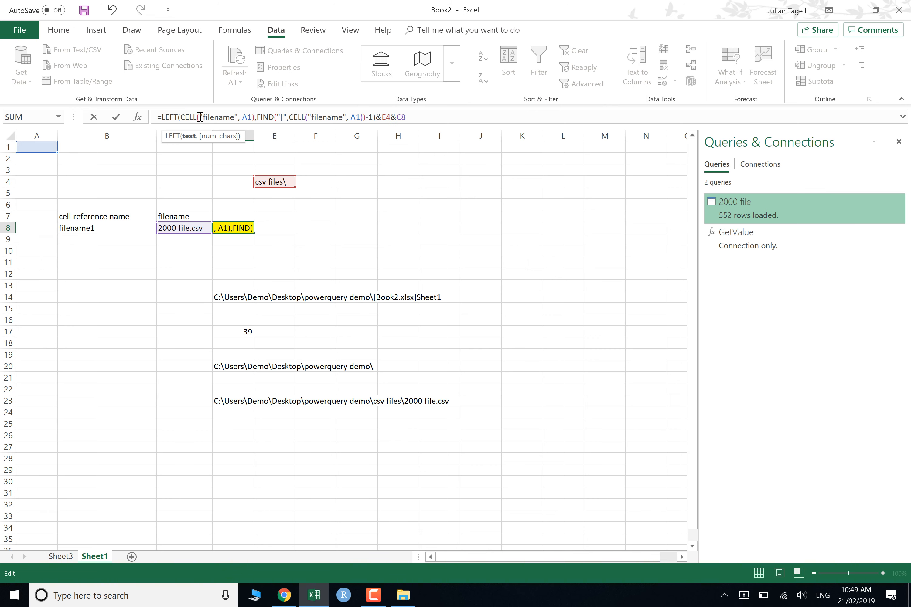
{"action": "key", "text": "Return"}
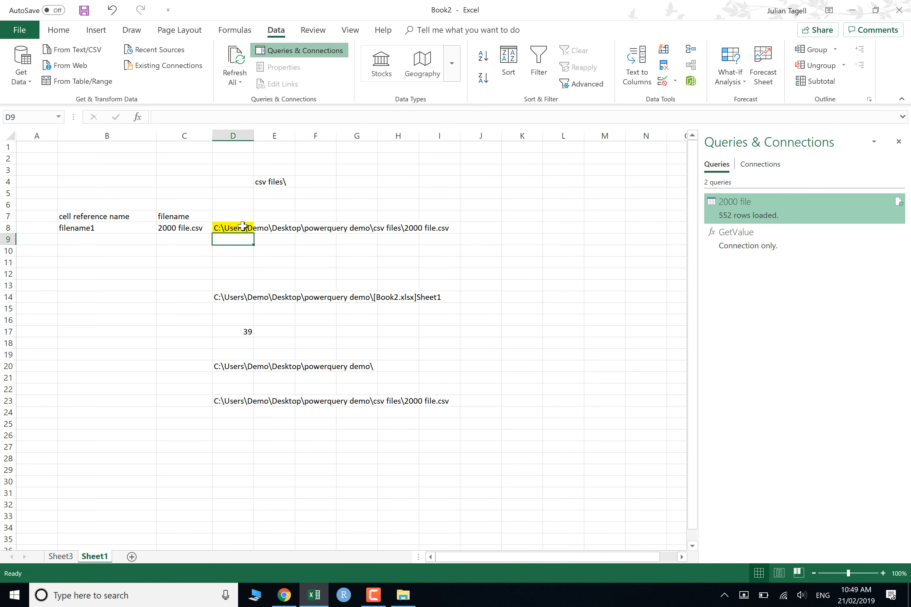
Check the combined formula in D8 for leftover helper references and clear the helper cells D14:D26
{"action": "left_click", "coordinate": [228, 226]}
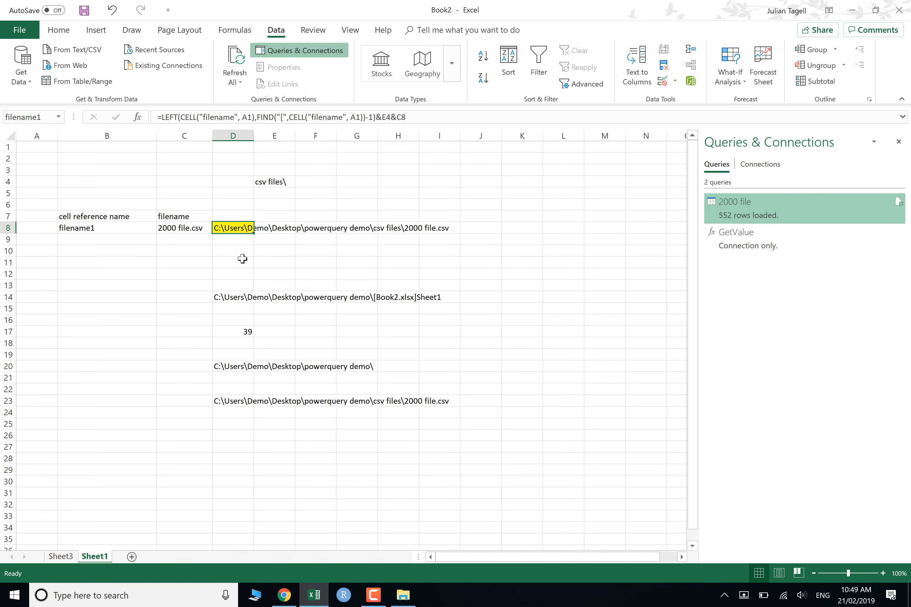
{"action": "double_click", "coordinate": [236, 228]}
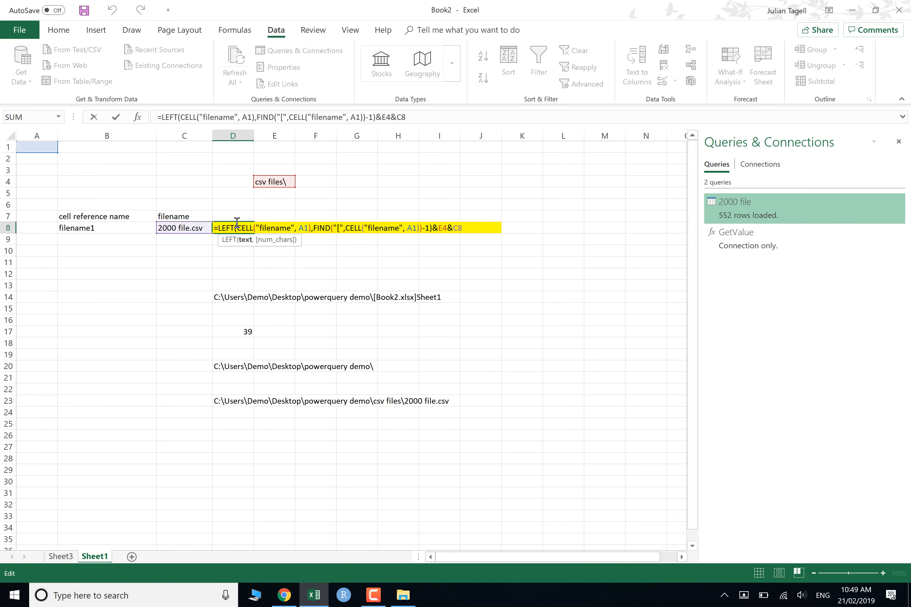
{"action": "key", "text": "Return"}
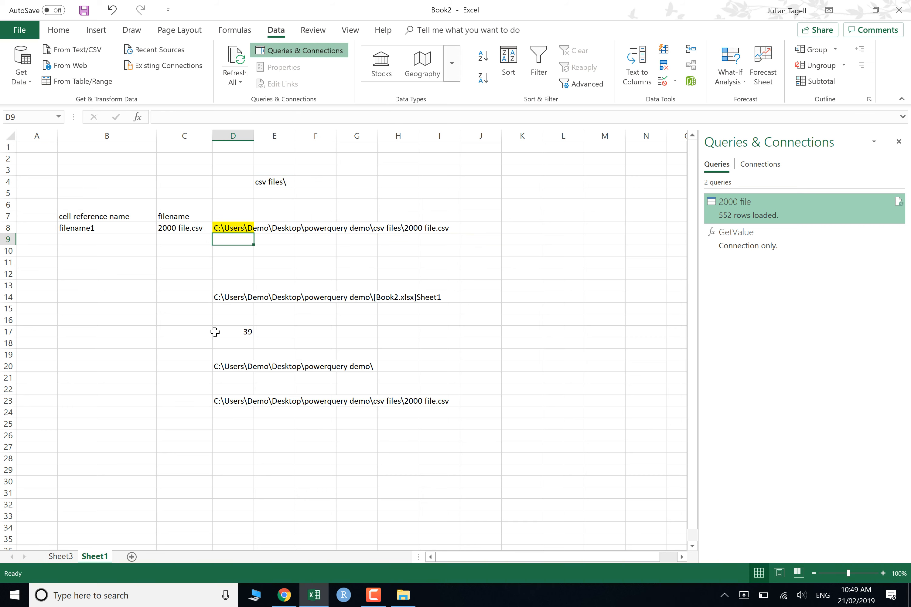
{"action": "left_click_drag", "start_coordinate": [230, 300], "coordinate": [230, 409]}
{"action": "key", "text": "Delete"}
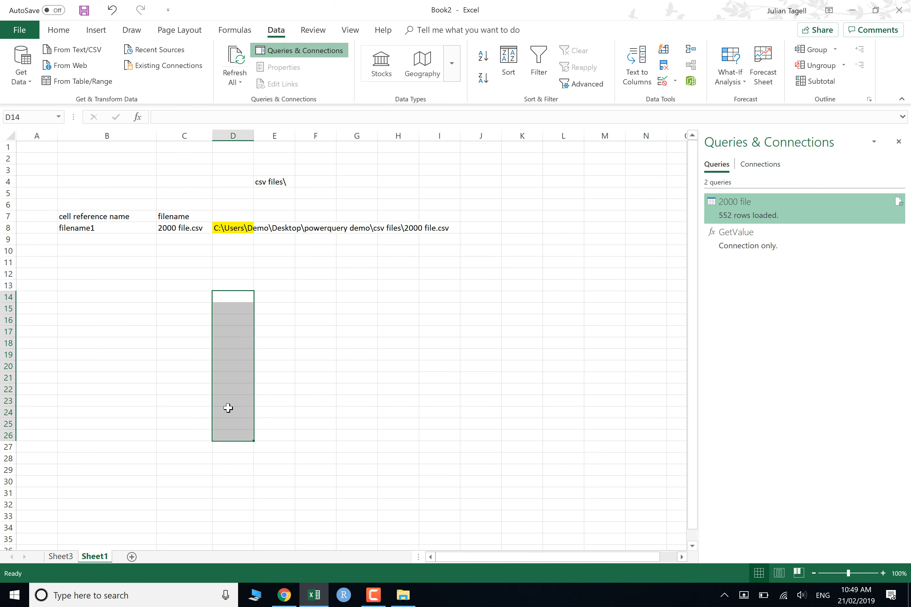
{"action": "left_click", "coordinate": [241, 388]}
{"action": "left_click", "coordinate": [174, 330]}
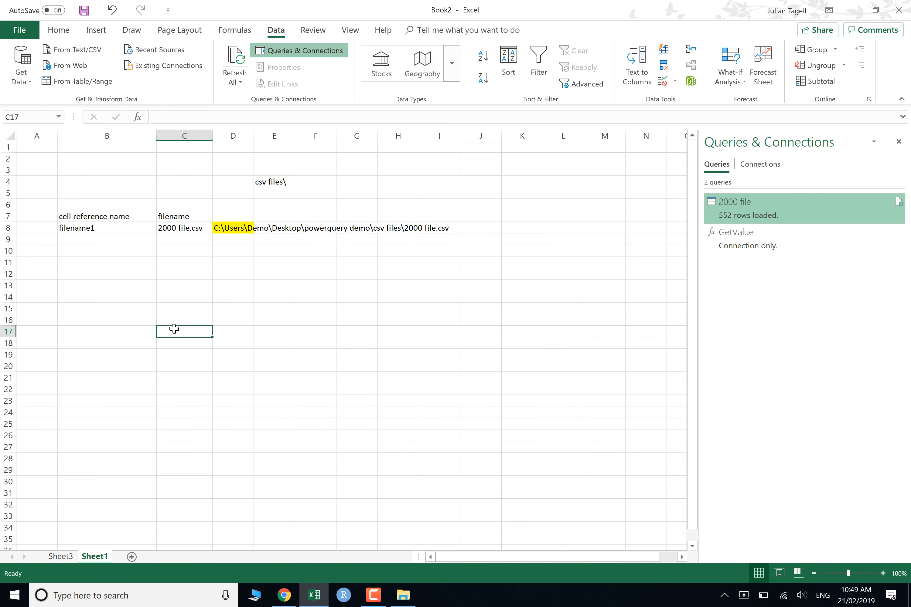
Refresh the imported query table on Sheet3 and return to Sheet1
{"action": "left_click", "coordinate": [60, 556]}
{"action": "left_click", "coordinate": [169, 263]}
{"action": "right_click", "coordinate": [170, 263]}
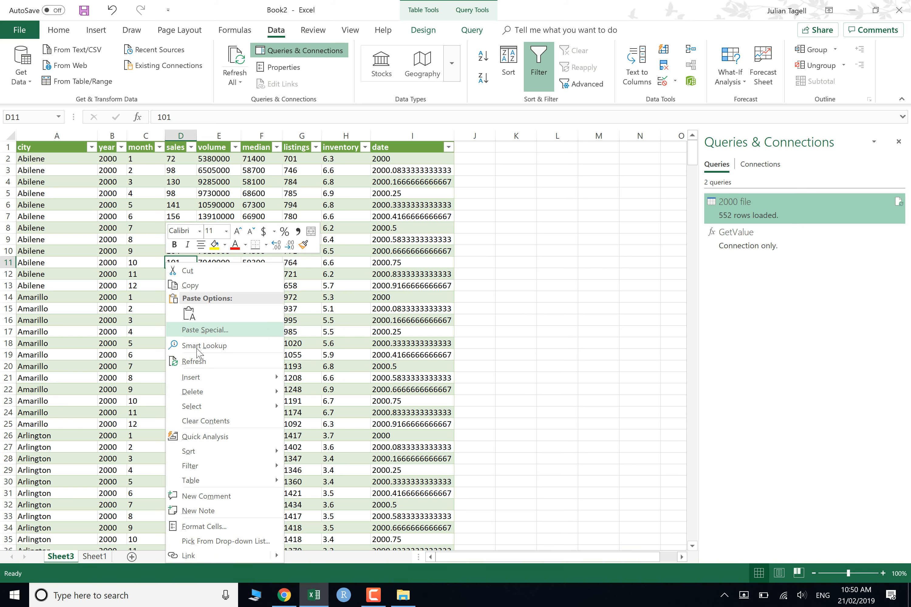
{"action": "left_click", "coordinate": [199, 362]}
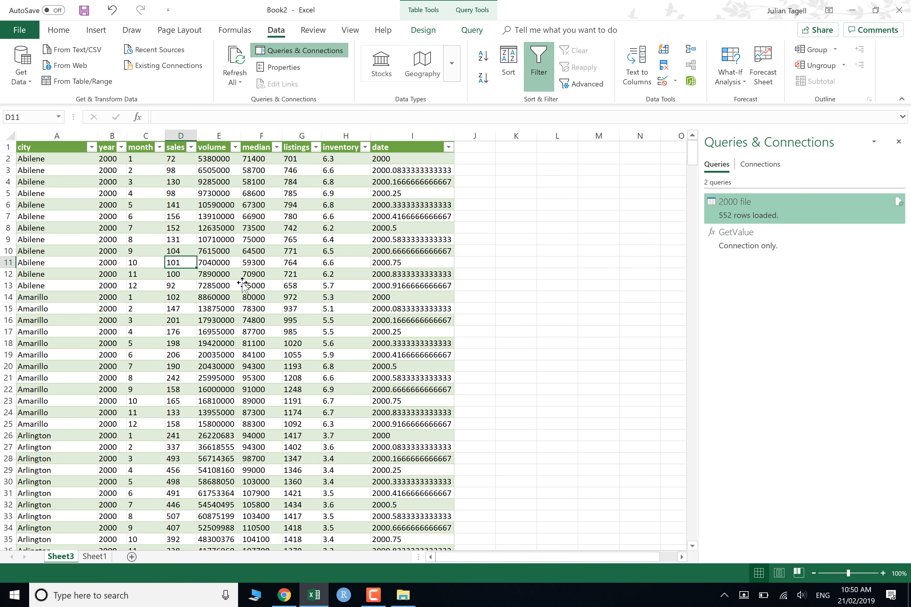
{"action": "left_click", "coordinate": [94, 557]}
{"action": "left_click", "coordinate": [209, 287]}
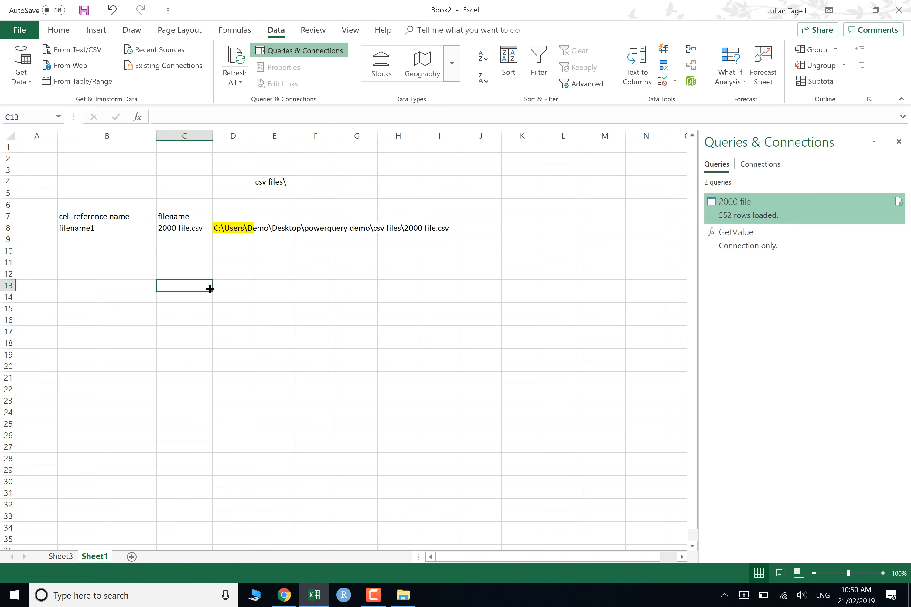
{"action": "left_click", "coordinate": [192, 263]}
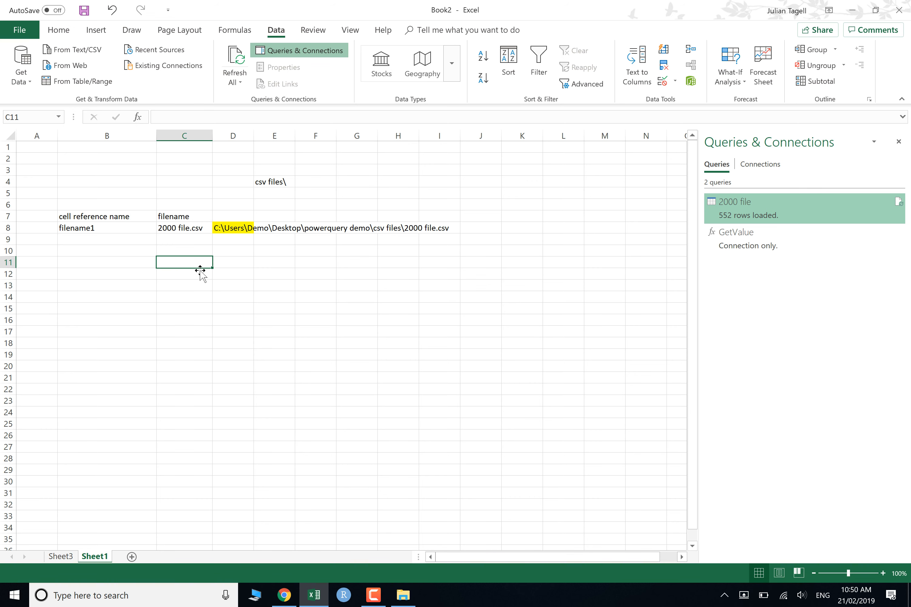
{"action": "left_click", "coordinate": [234, 231]}
{"action": "left_click", "coordinate": [168, 274]}
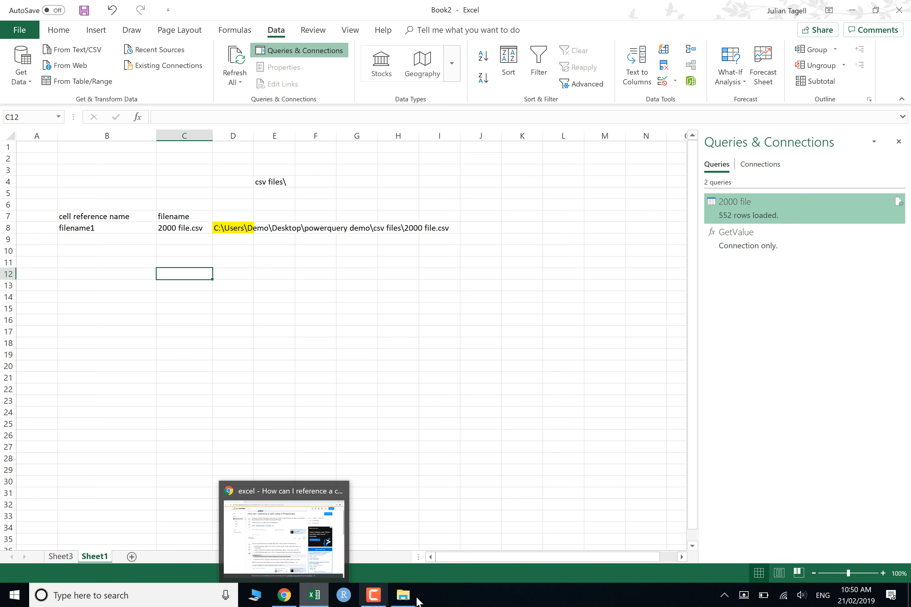
Switch to File Explorer, move the csv files folder into the data folder inside powerquery demo, and return to Excel
{"action": "left_click", "coordinate": [403, 595]}
{"action": "left_click", "coordinate": [341, 367]}
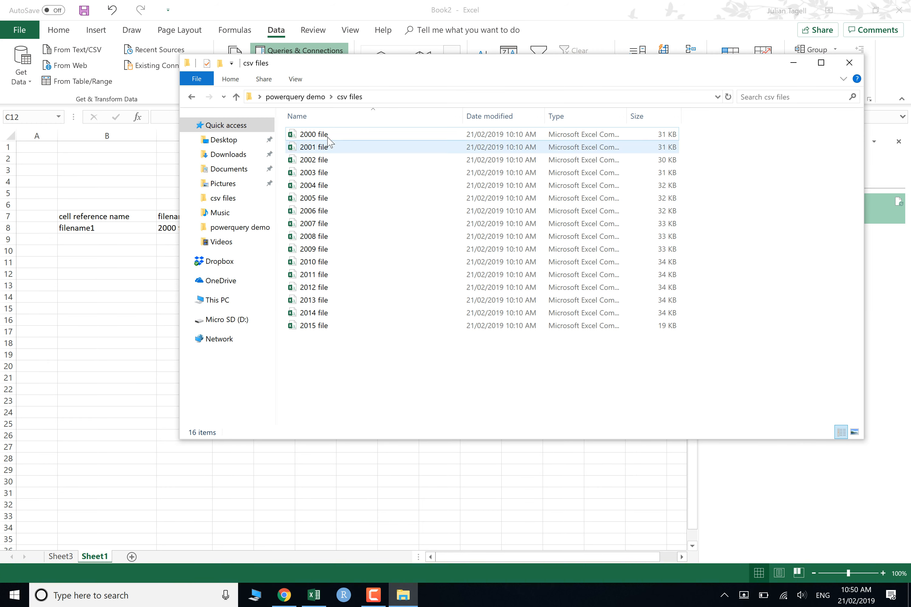
{"action": "left_click", "coordinate": [295, 96]}
{"action": "mouse_move", "coordinate": [315, 139]}
{"action": "left_mouse_down"}
{"action": "mouse_move", "coordinate": [308, 152]}
{"action": "mouse_move", "coordinate": [315, 148]}
{"action": "left_mouse_up"}
{"action": "key", "text": "alt+Tab"}
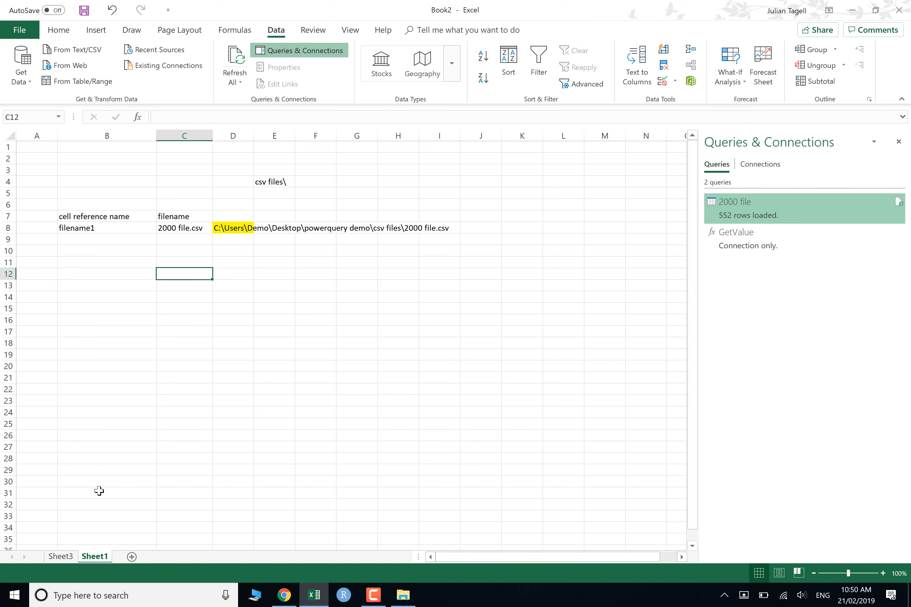
Try to refresh the imported query table on Sheet3 using the old csv files path, and return to Sheet1
{"action": "left_click", "coordinate": [62, 557]}
{"action": "right_click", "coordinate": [149, 271]}
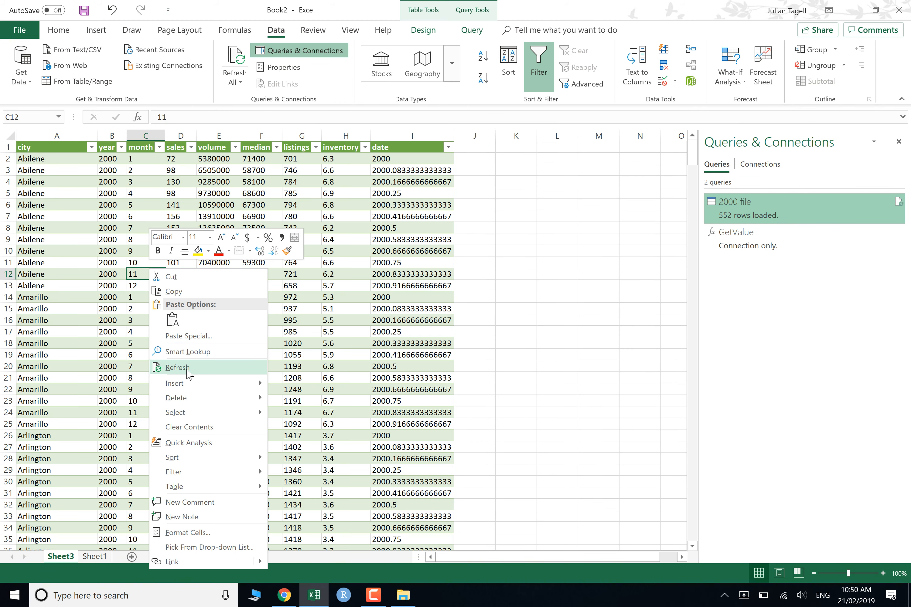
{"action": "left_click", "coordinate": [177, 367]}
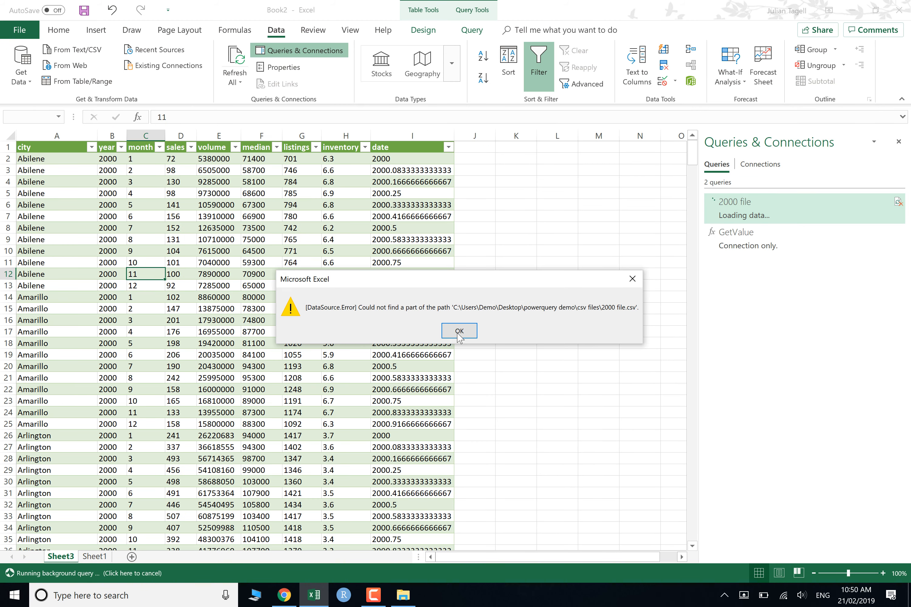
{"action": "left_click", "coordinate": [459, 331]}
{"action": "left_click", "coordinate": [94, 557]}
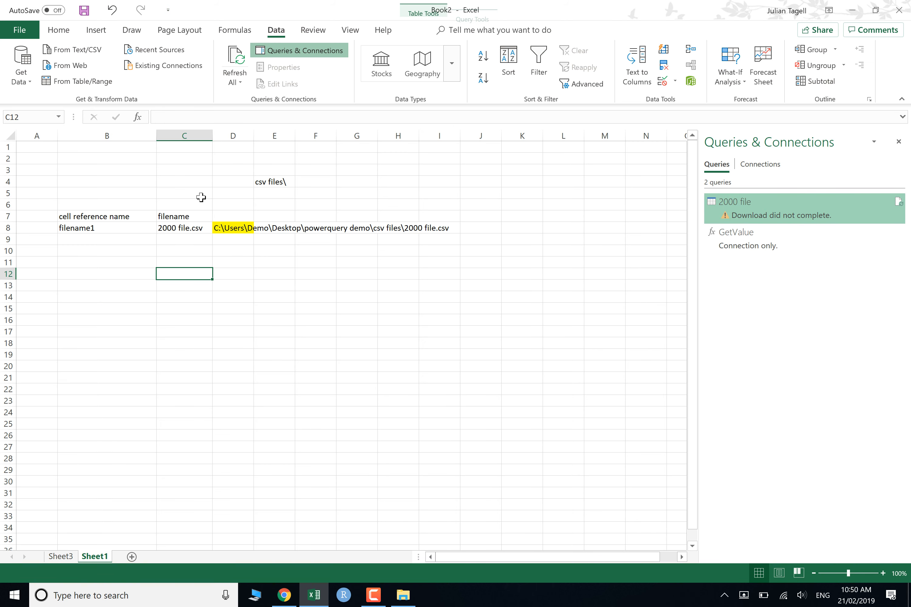
Append data\ to the subfolder path in E4 so it reads csv files\data\
{"action": "left_click", "coordinate": [275, 181]}
{"action": "left_click", "coordinate": [213, 117]}
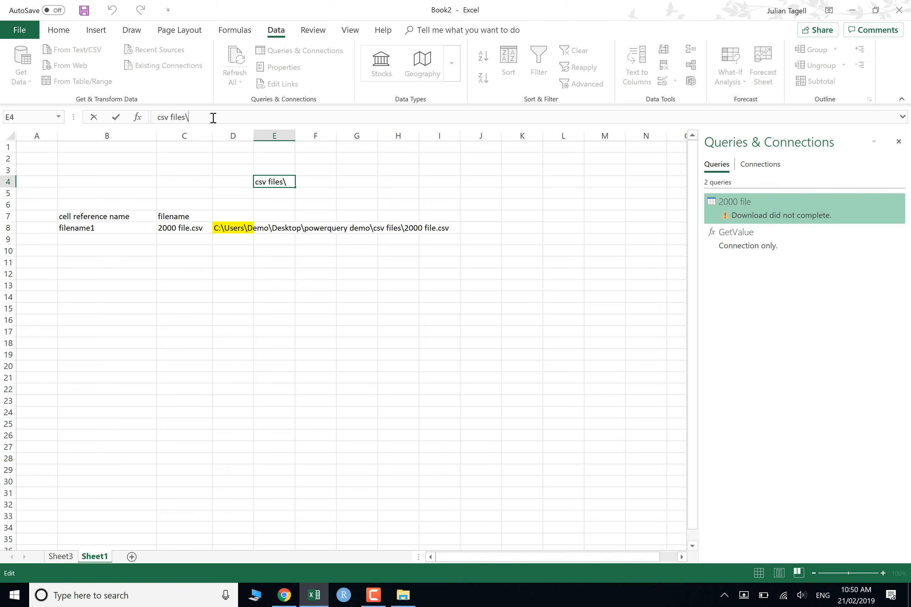
{"action": "type", "text": "data\\"}
{"action": "key", "text": "Return"}
{"action": "left_click", "coordinate": [257, 274]}
Try to refresh the Sheet3 query table with the csv files\data\ subfolder path
{"action": "left_click", "coordinate": [61, 560]}
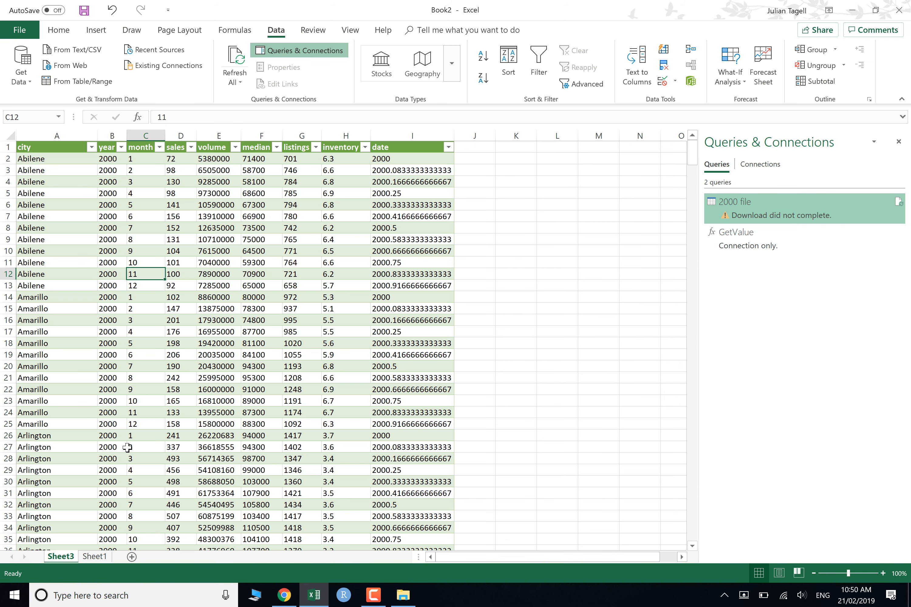
{"action": "right_click", "coordinate": [130, 380]}
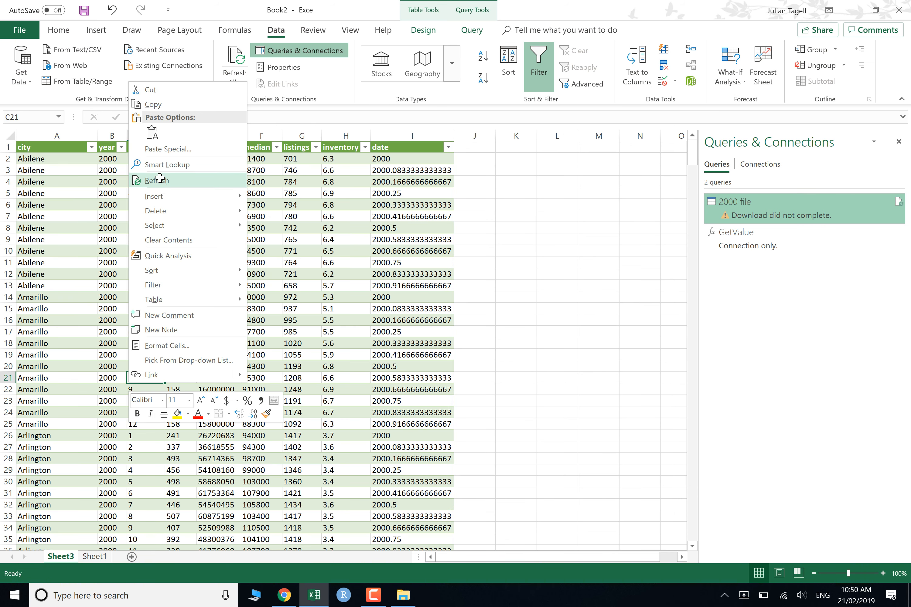
{"action": "left_click", "coordinate": [158, 180]}
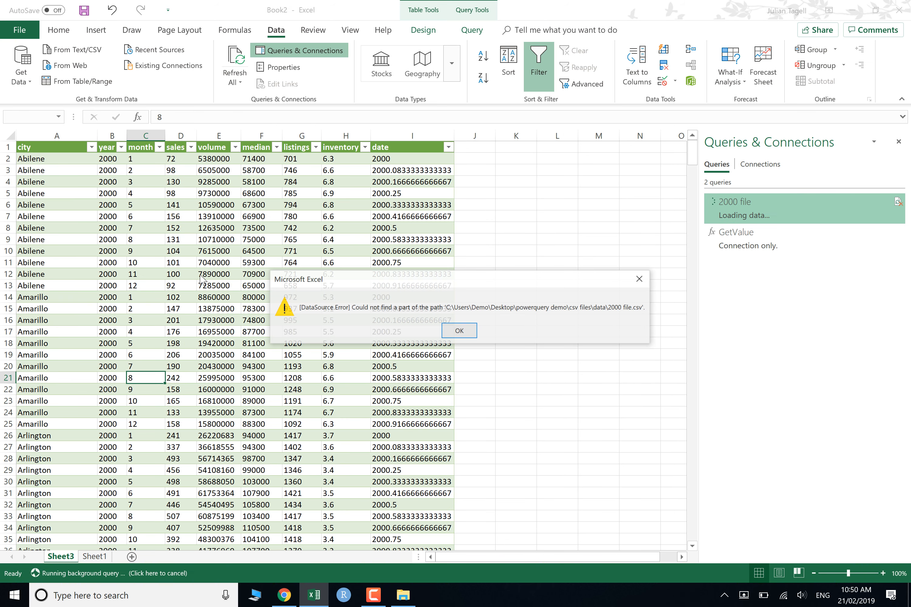
{"action": "left_click", "coordinate": [472, 333]}
{"action": "left_click", "coordinate": [302, 320]}
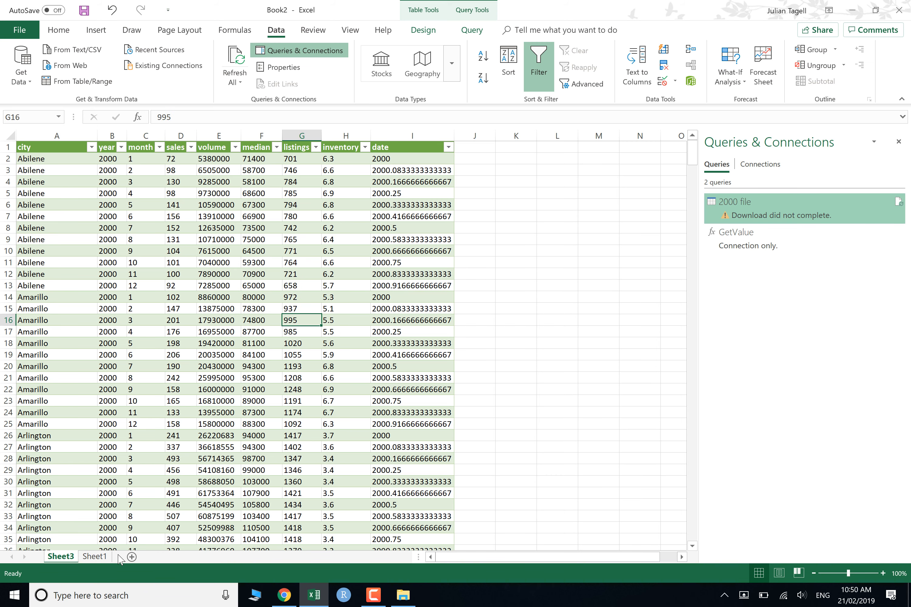
Check the filename1 path formula in D8 against the actual data and csv files folder nesting in File Explorer
{"action": "left_click", "coordinate": [96, 558]}
{"action": "left_click", "coordinate": [223, 251]}
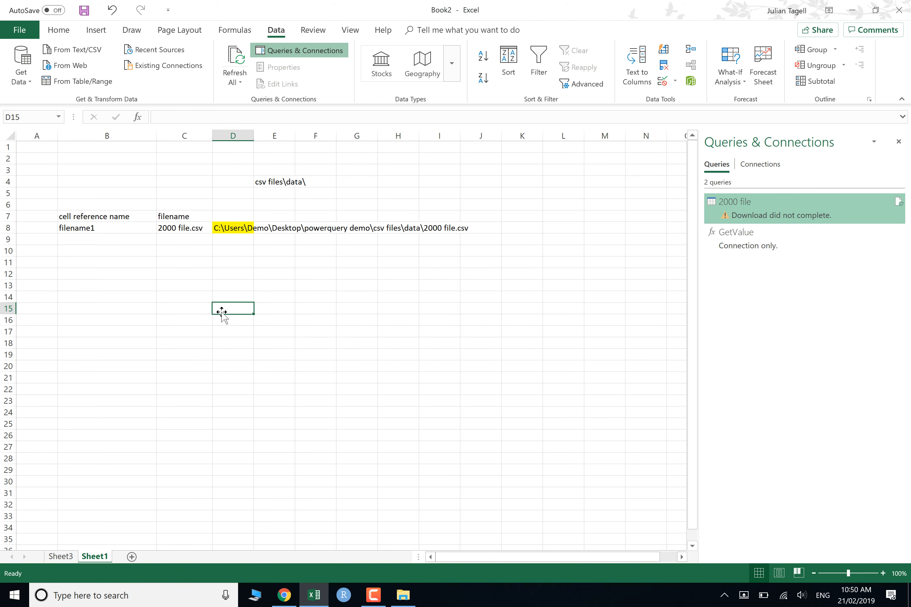
{"action": "left_click", "coordinate": [234, 227]}
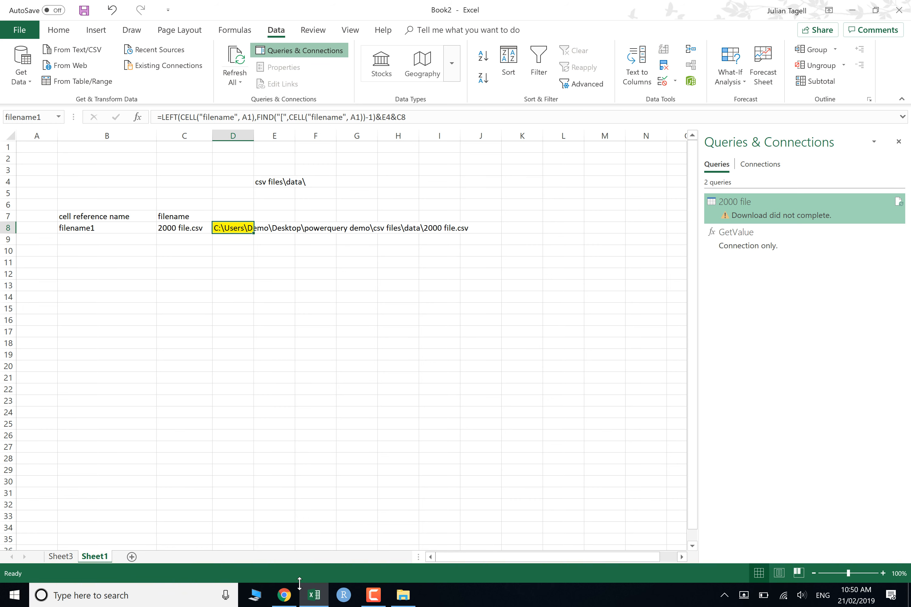
{"action": "left_click", "coordinate": [402, 595]}
{"action": "left_click", "coordinate": [308, 137]}
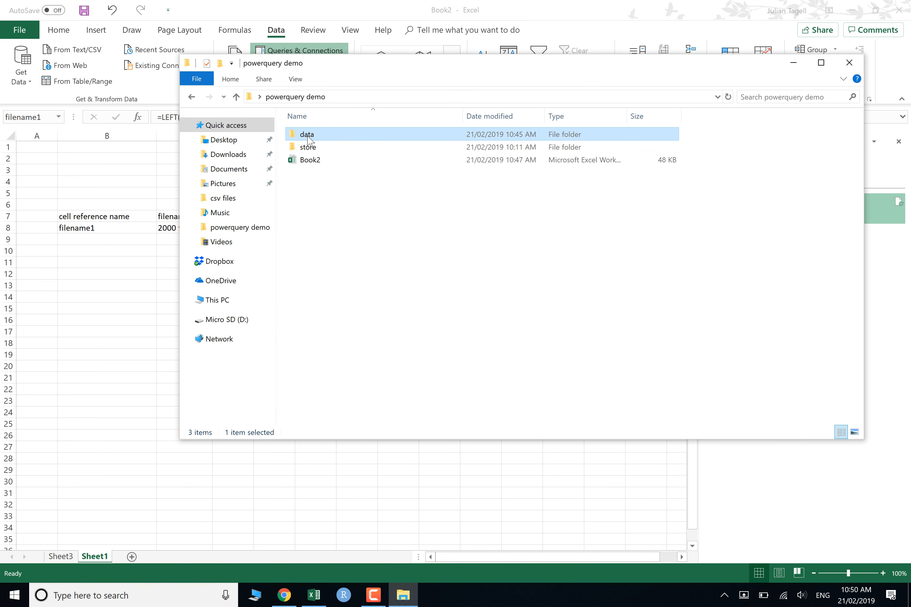
{"action": "double_click", "coordinate": [310, 137]}
{"action": "double_click", "coordinate": [325, 137]}
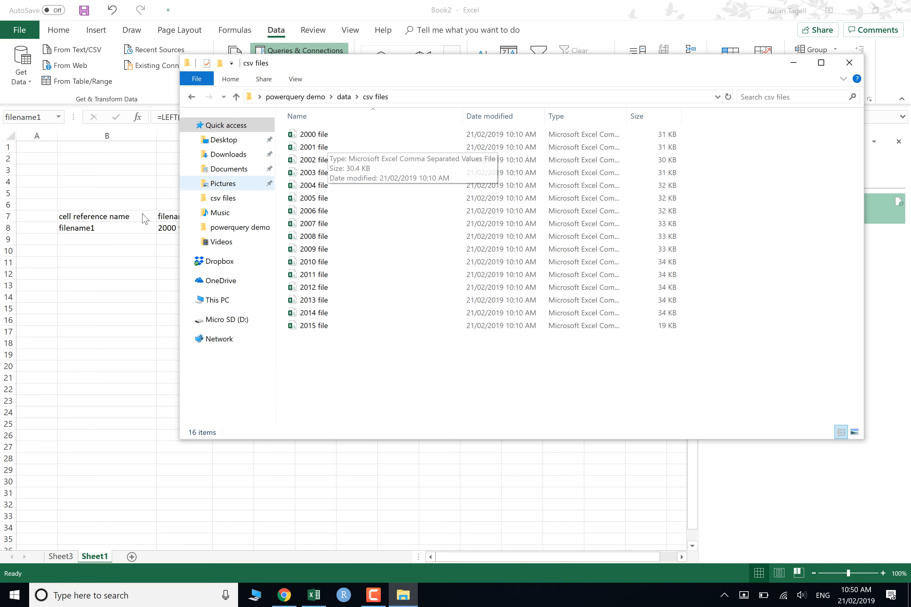
{"action": "key", "text": "alt+Tab"}
Reorder the subfolder path in E4 to data\csv files\
{"action": "left_click", "coordinate": [276, 180]}
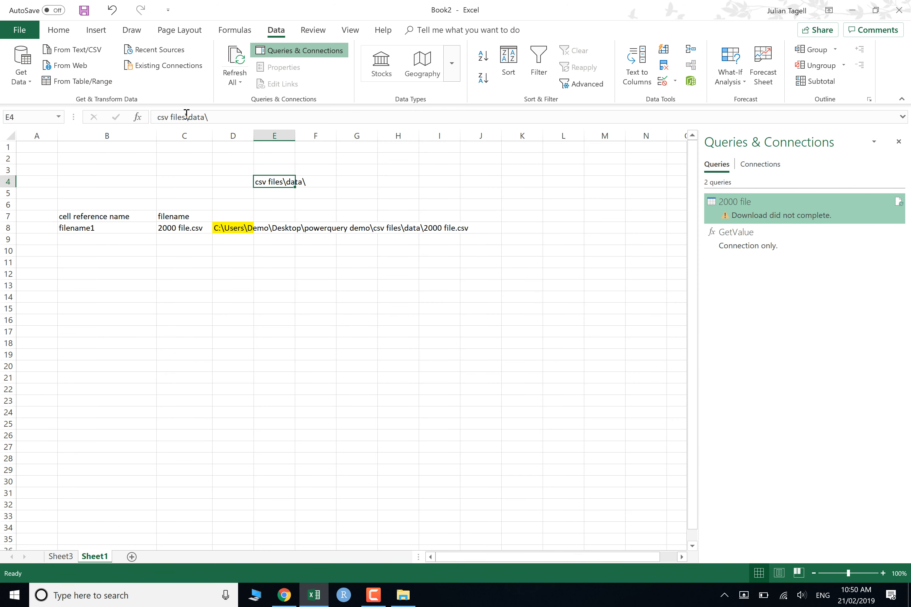
{"action": "left_click_drag", "start_coordinate": [189, 117], "coordinate": [163, 118]}
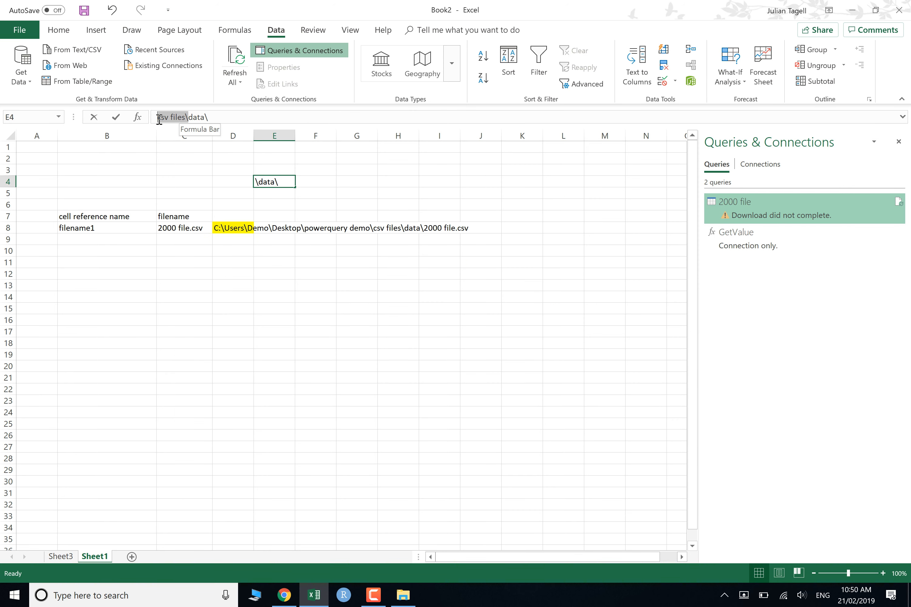
{"action": "key", "text": "Delete"}
{"action": "type", "text": "csv files\\"}
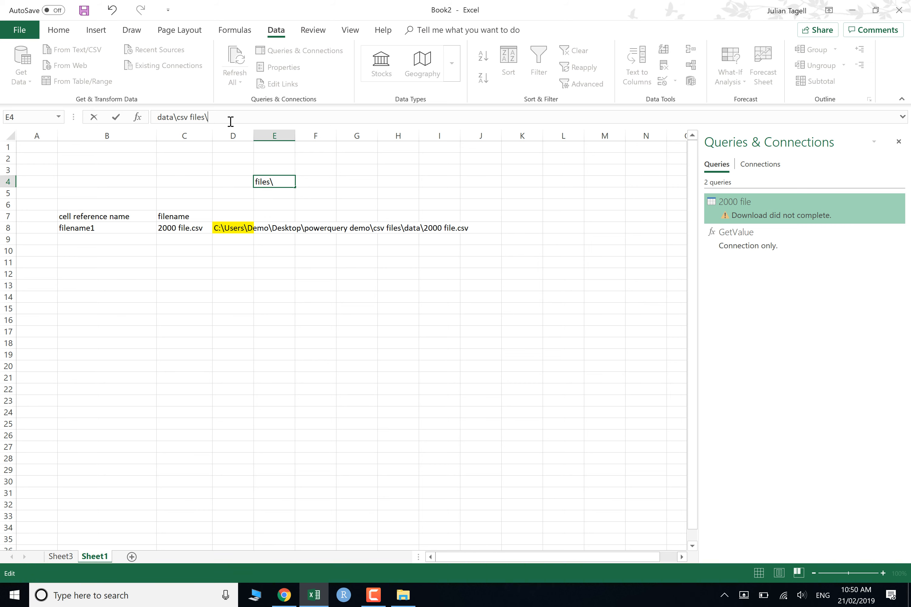
{"action": "key", "text": "Return"}
{"action": "left_click", "coordinate": [184, 249]}
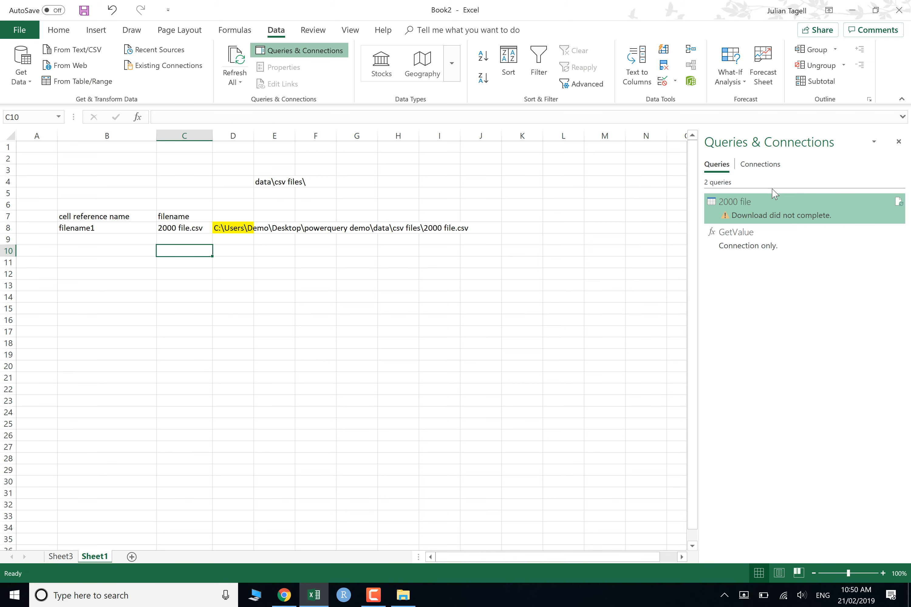
Refresh the 2000 file query and return to an empty cell on Sheet1
{"action": "left_click", "coordinate": [755, 213]}
{"action": "right_click", "coordinate": [754, 212]}
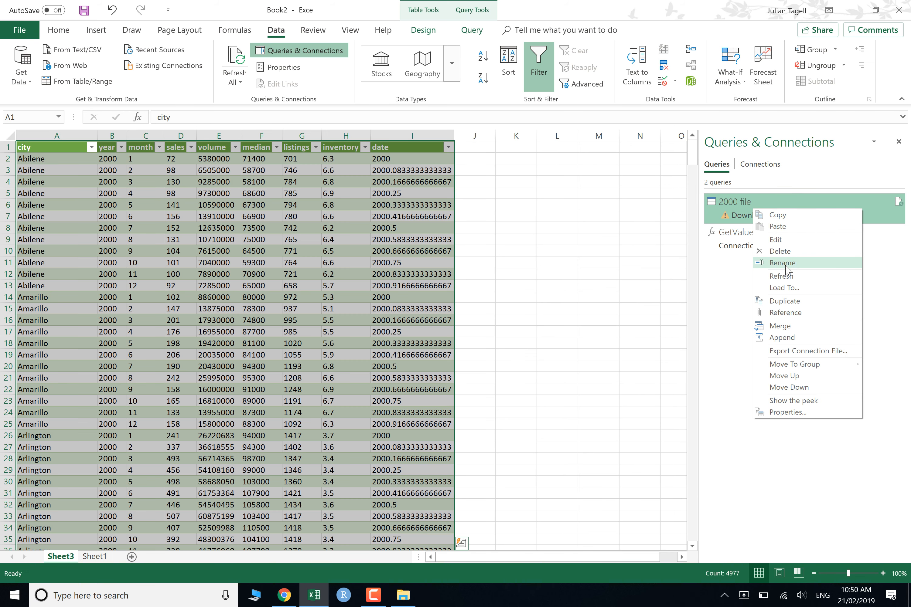
{"action": "left_click", "coordinate": [785, 276]}
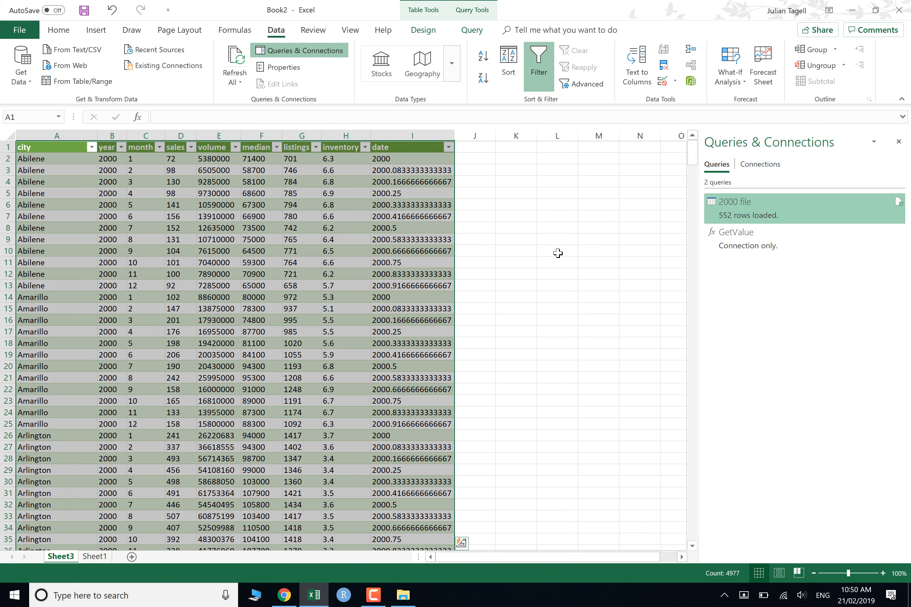
{"action": "left_click", "coordinate": [236, 294]}
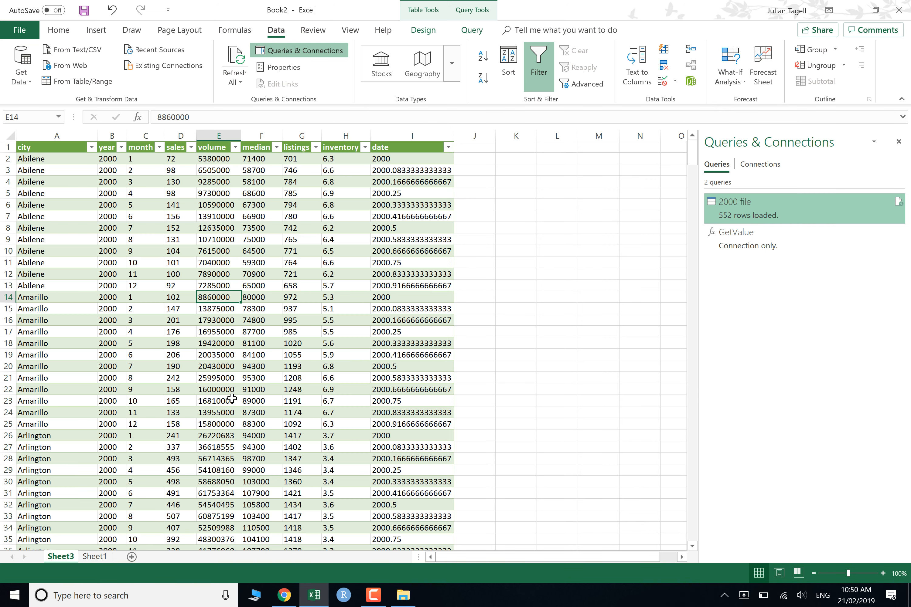
{"action": "left_click", "coordinate": [94, 557]}
{"action": "left_click", "coordinate": [183, 295]}
{"action": "left_click_drag", "start_coordinate": [113, 274], "coordinate": [113, 285]}
{"action": "left_click", "coordinate": [114, 275]}
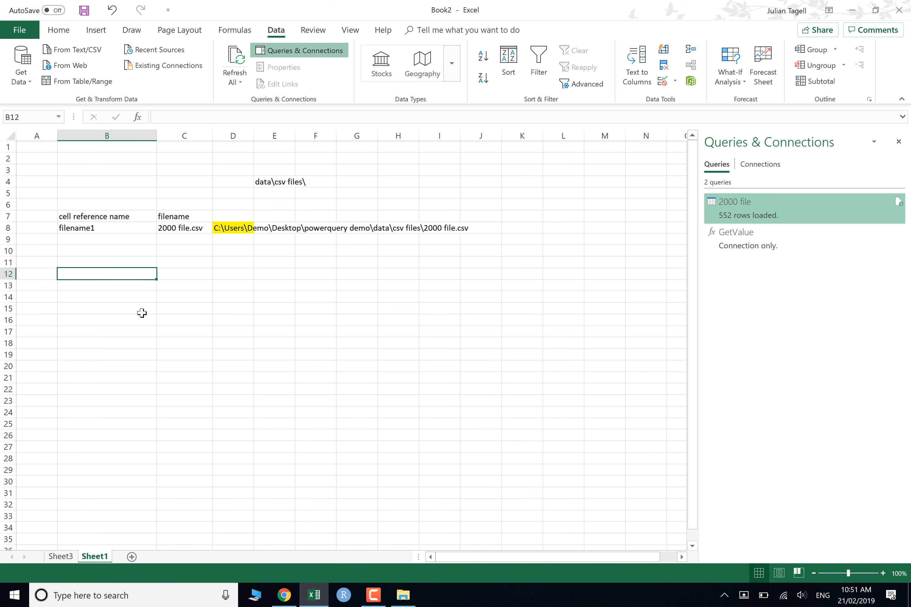
Start a From Folder import using the powerquery demo\data\csv files folder as the source path
{"action": "left_click", "coordinate": [16, 81]}
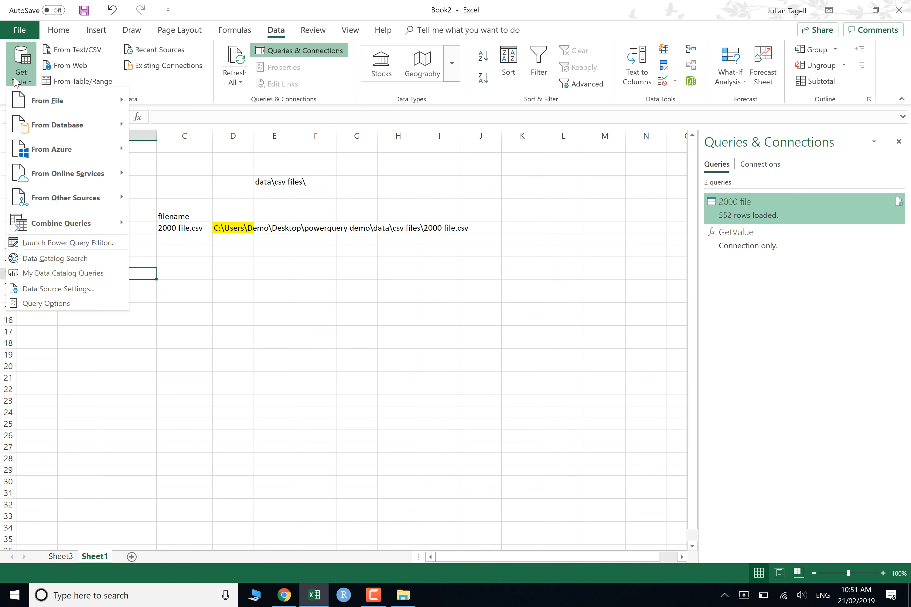
{"action": "mouse_move", "coordinate": [37, 104]}
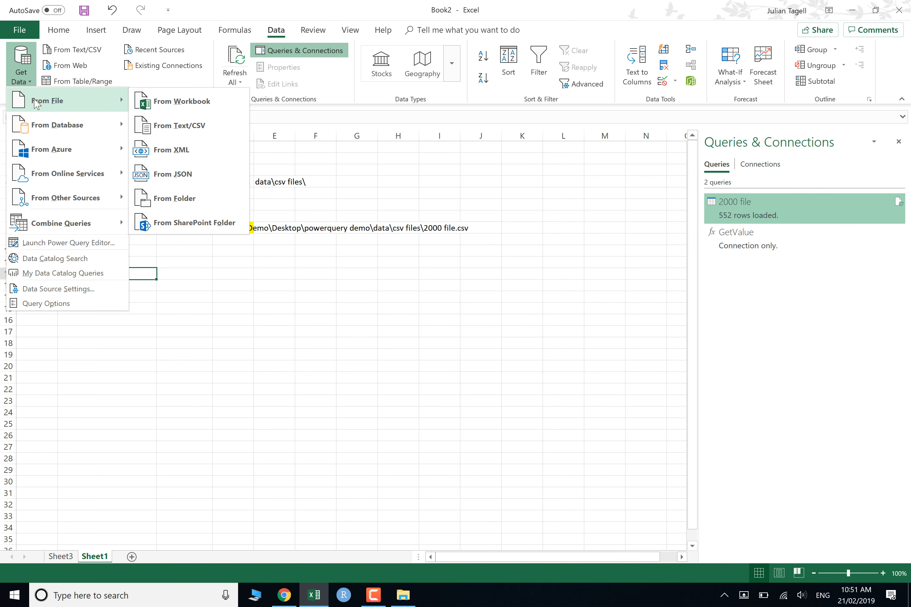
{"action": "left_click", "coordinate": [176, 199]}
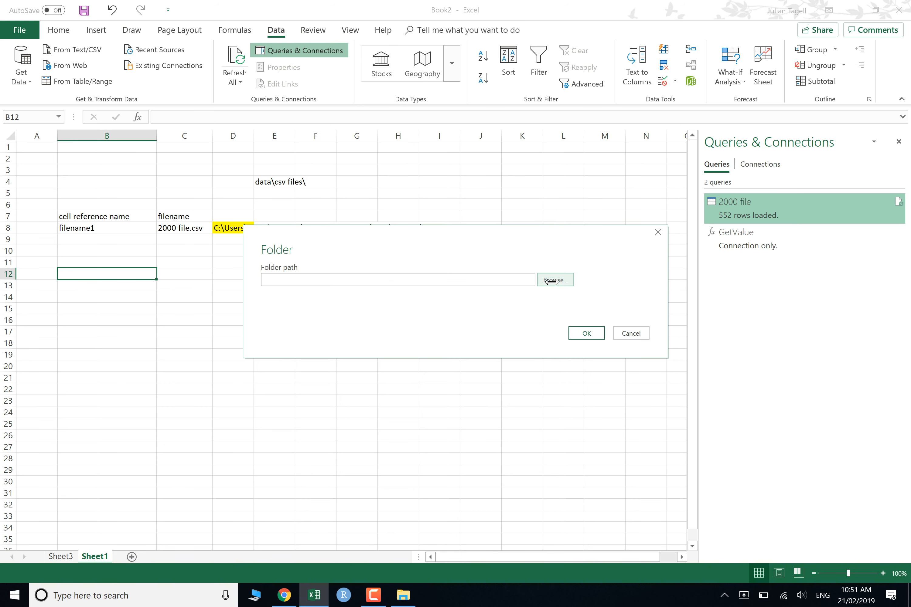
{"action": "left_click", "coordinate": [554, 281]}
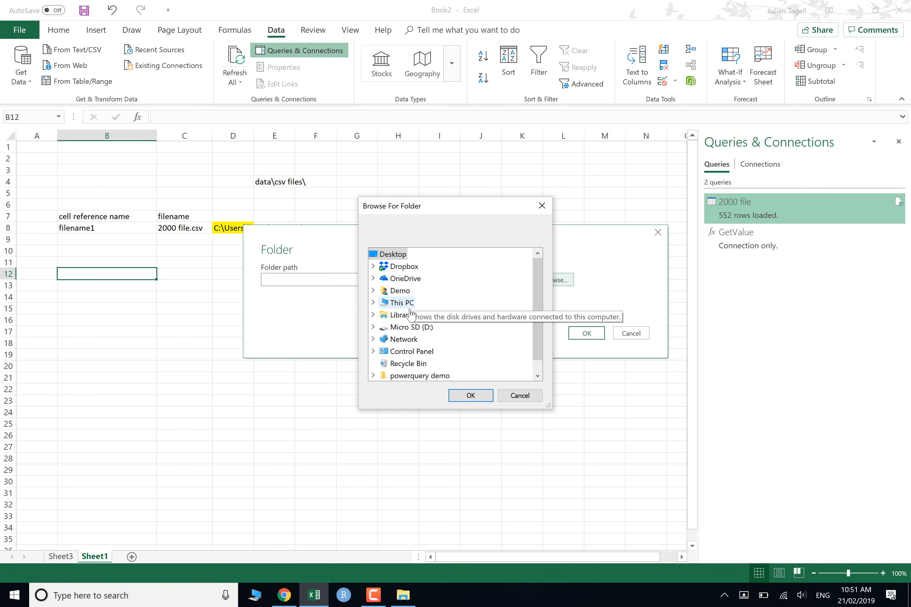
{"action": "scroll", "coordinate": [412, 376], "scroll_direction": "down", "scroll_amount": 1}
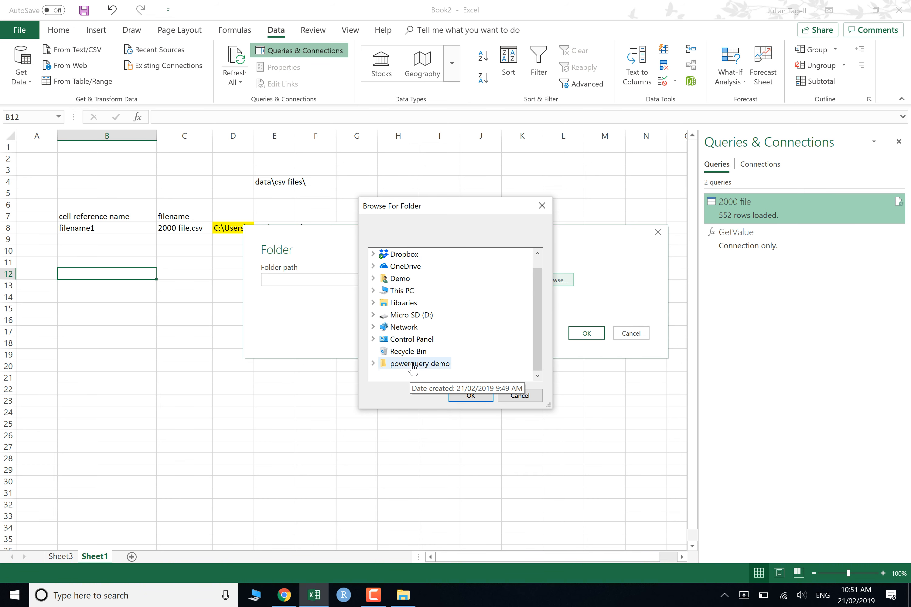
{"action": "left_click", "coordinate": [411, 364]}
{"action": "left_click", "coordinate": [408, 363]}
{"action": "left_click", "coordinate": [407, 351]}
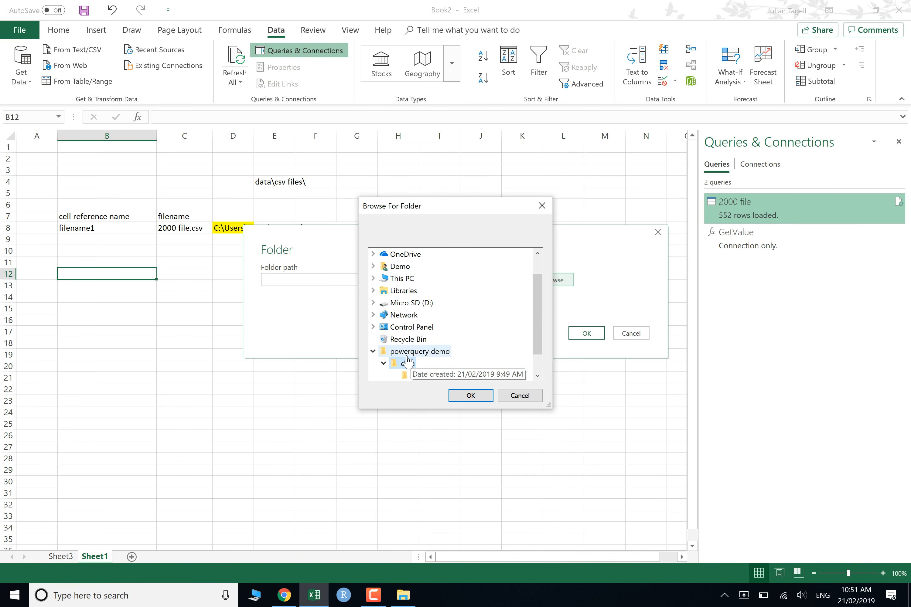
{"action": "left_click", "coordinate": [423, 375]}
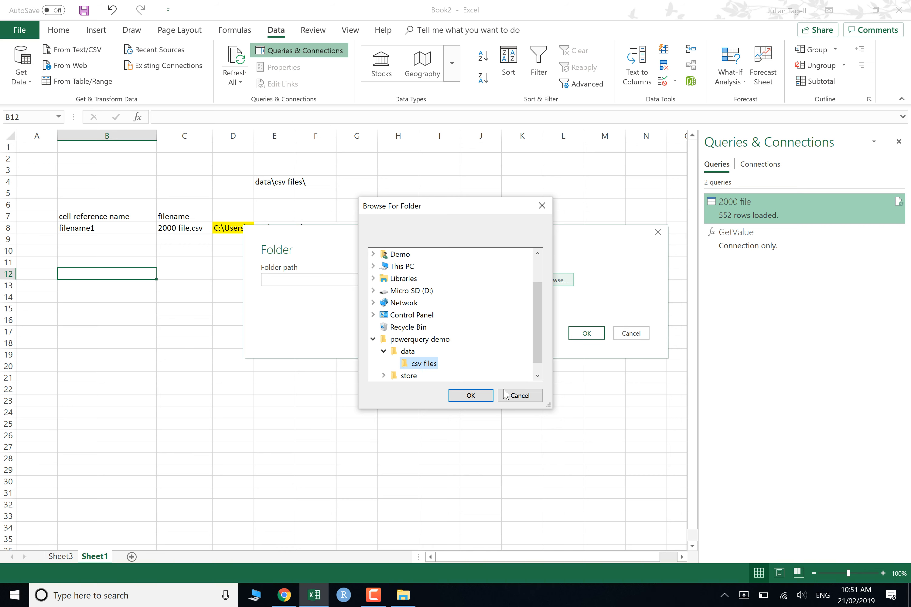
{"action": "left_click", "coordinate": [482, 398]}
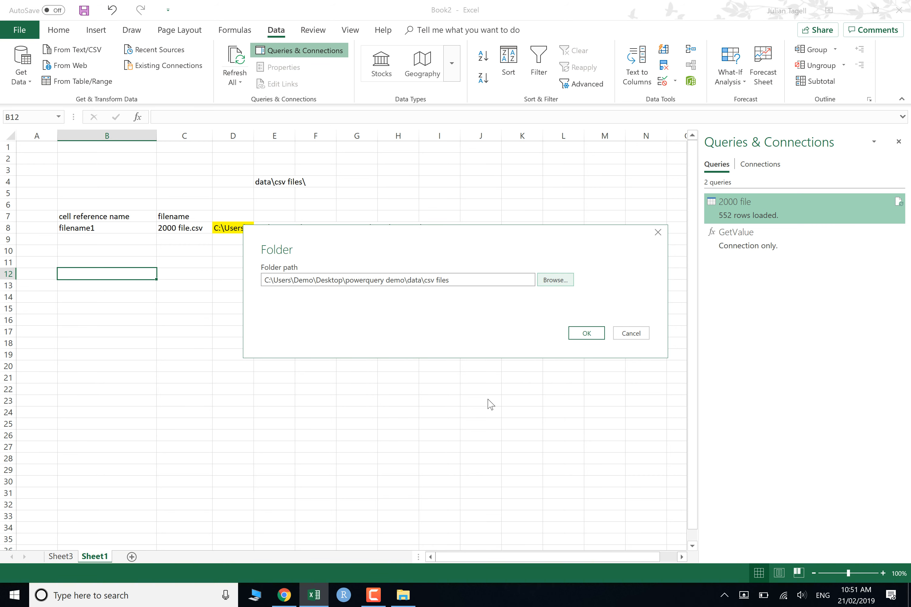
{"action": "left_click", "coordinate": [586, 334]}
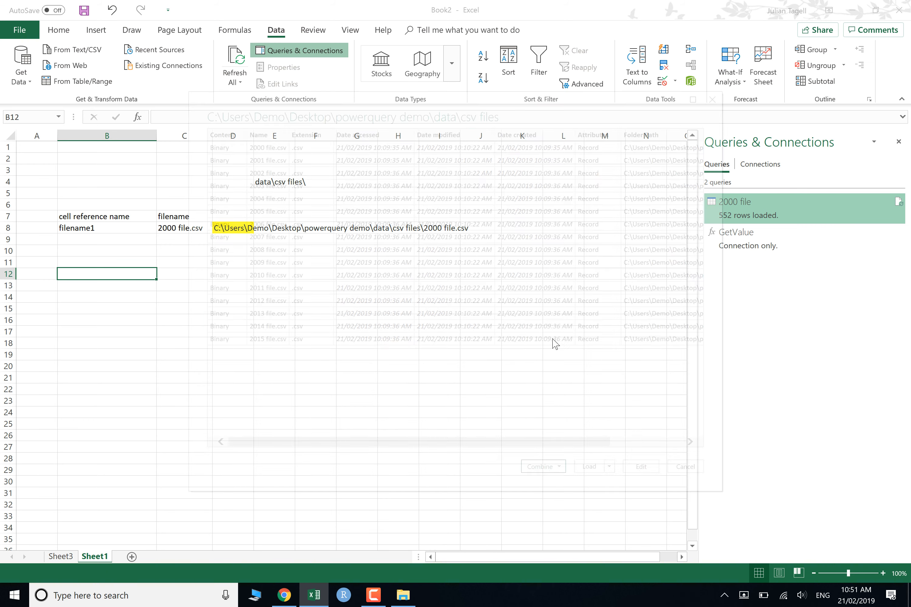
Combine and edit the folder's CSV files, accepting the first file as example and the comma delimiter
{"action": "left_click", "coordinate": [548, 467]}
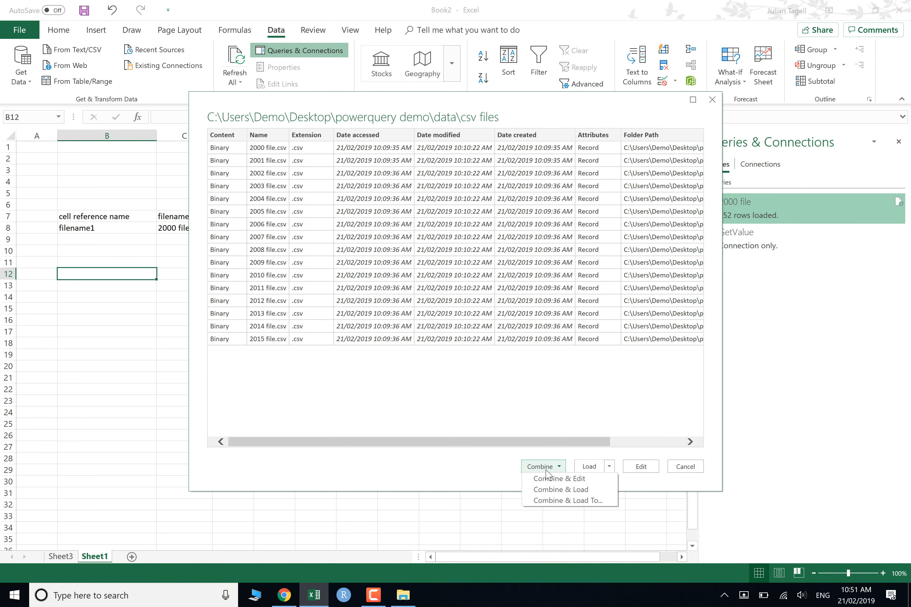
{"action": "left_click", "coordinate": [551, 479]}
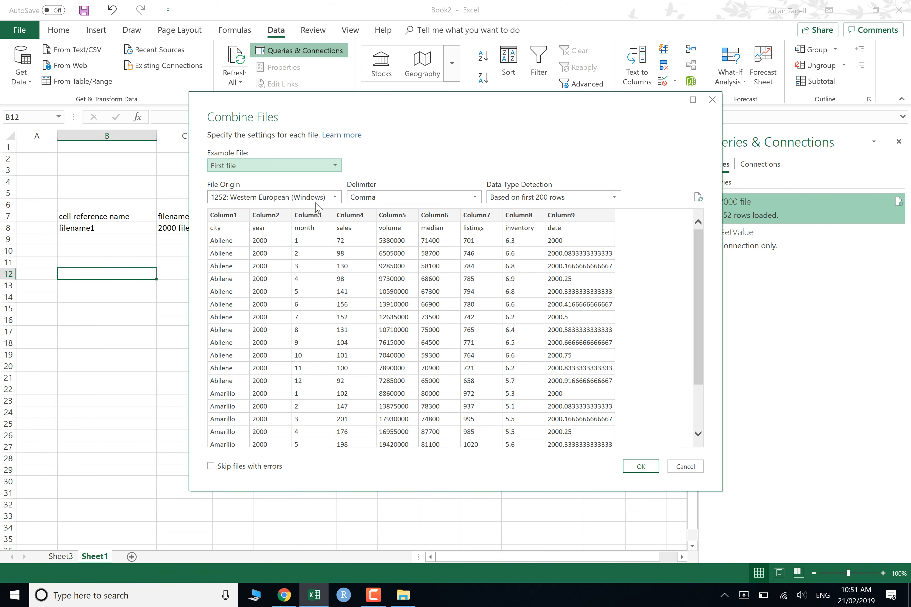
{"action": "left_click", "coordinate": [636, 466]}
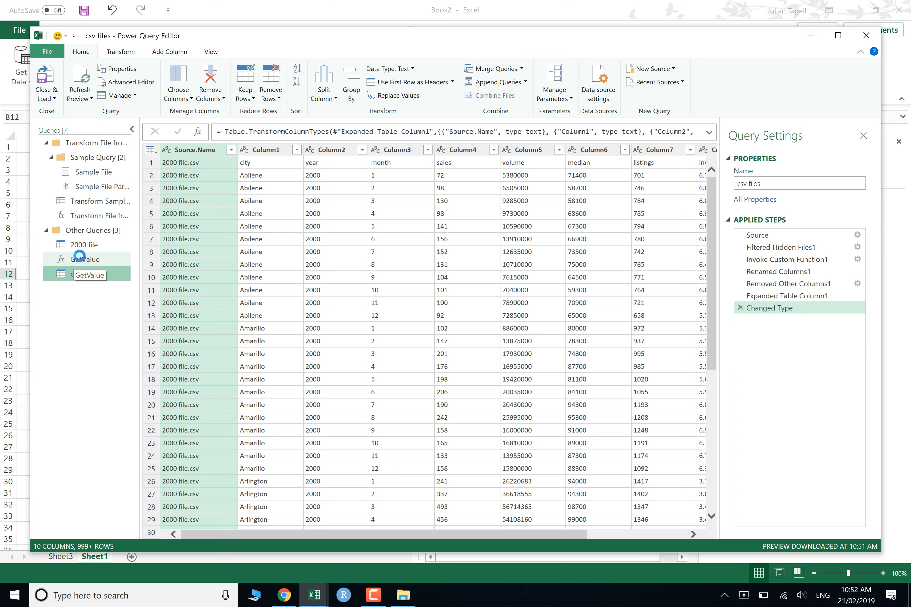
Look through the 2000 file query and the helper queries generated for combining the csv files folder, ending on Sample File
{"action": "left_click", "coordinate": [79, 258]}
{"action": "left_click", "coordinate": [84, 244]}
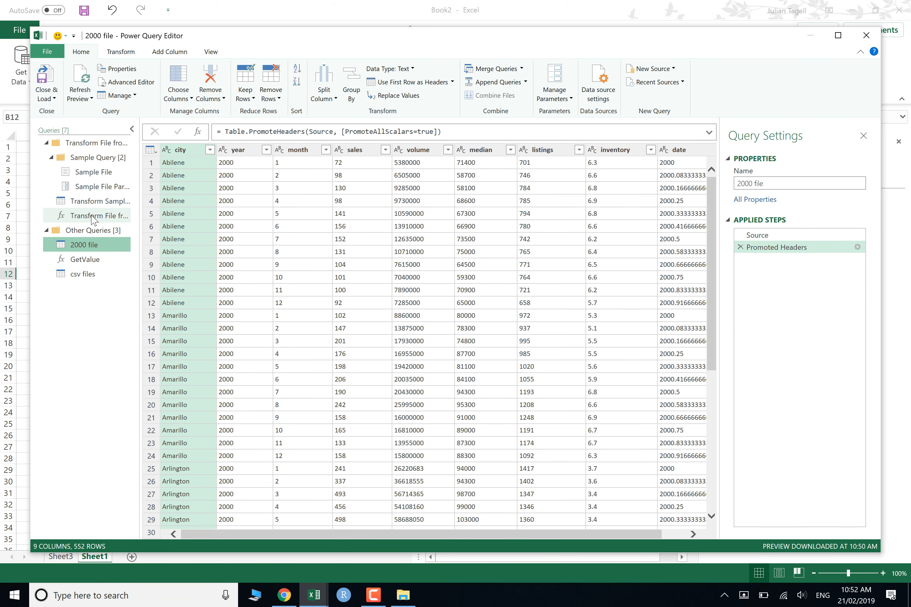
{"action": "left_click", "coordinate": [93, 216]}
{"action": "left_click", "coordinate": [95, 202]}
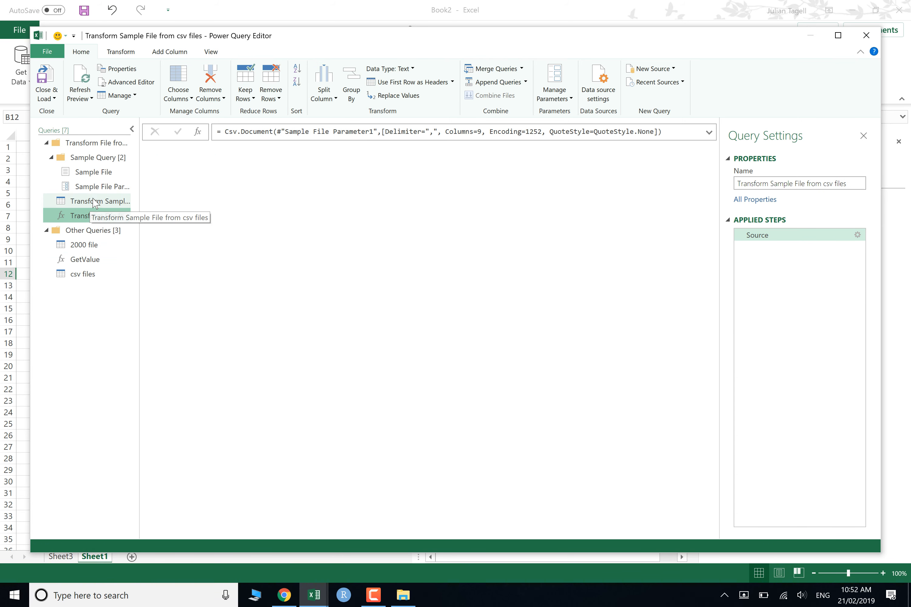
{"action": "left_click", "coordinate": [93, 186]}
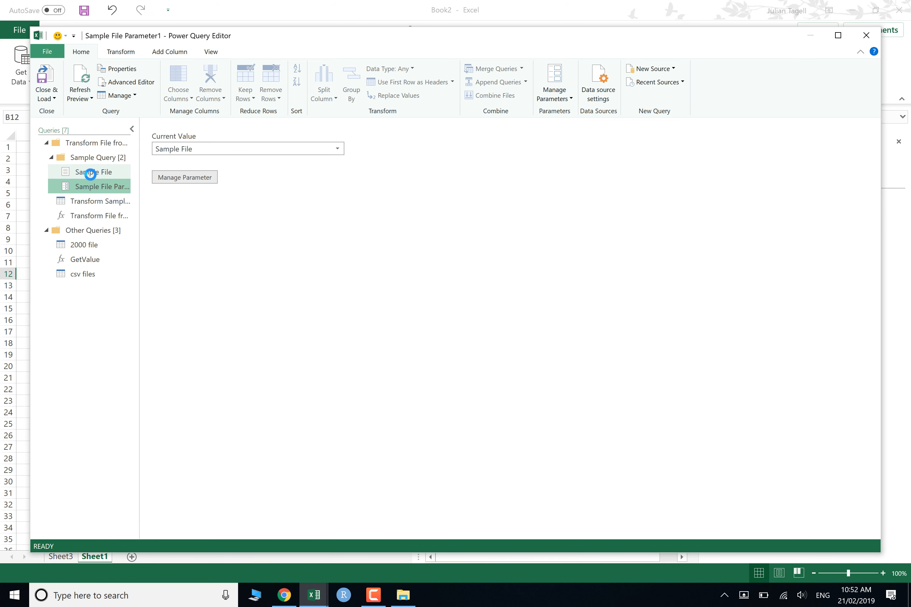
{"action": "left_click", "coordinate": [90, 172]}
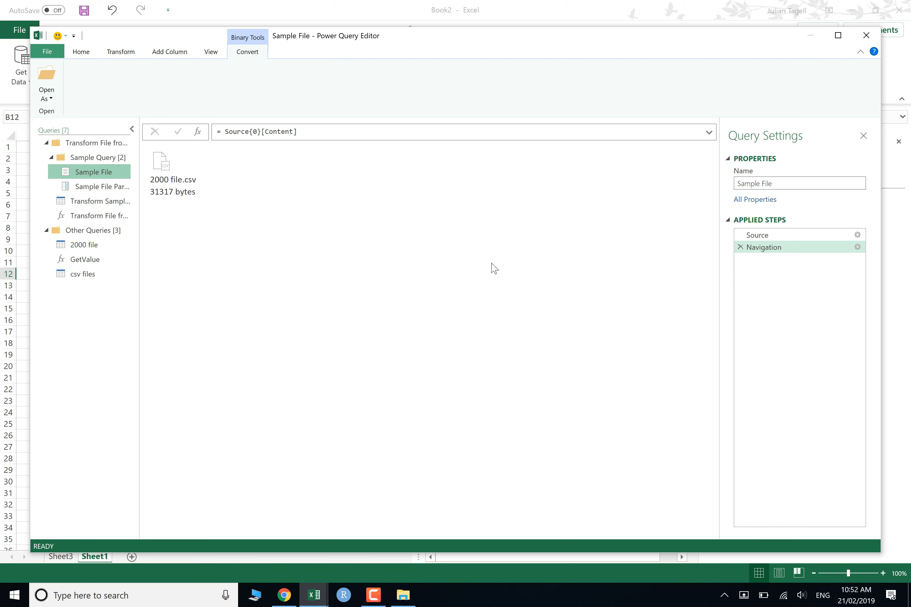
Close the Power Query Editor, discard the folder import's changes, and return to an empty cell on Sheet1
{"action": "left_click", "coordinate": [865, 37]}
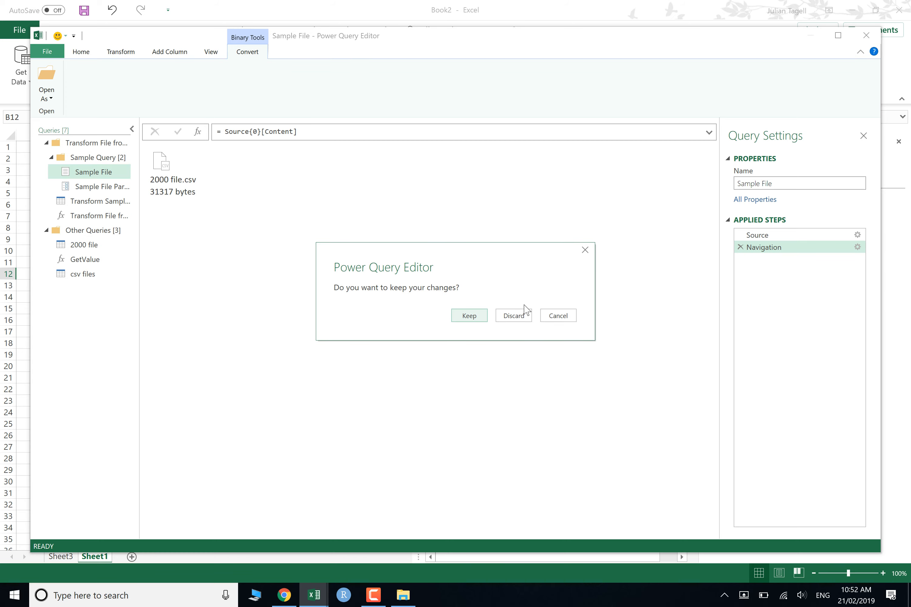
{"action": "left_click", "coordinate": [515, 317]}
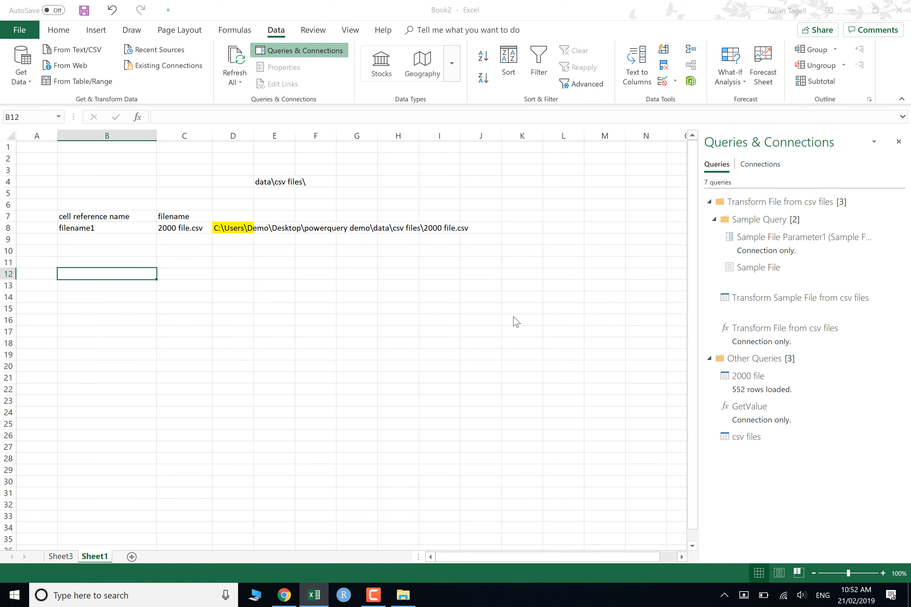
{"action": "left_click", "coordinate": [276, 297]}
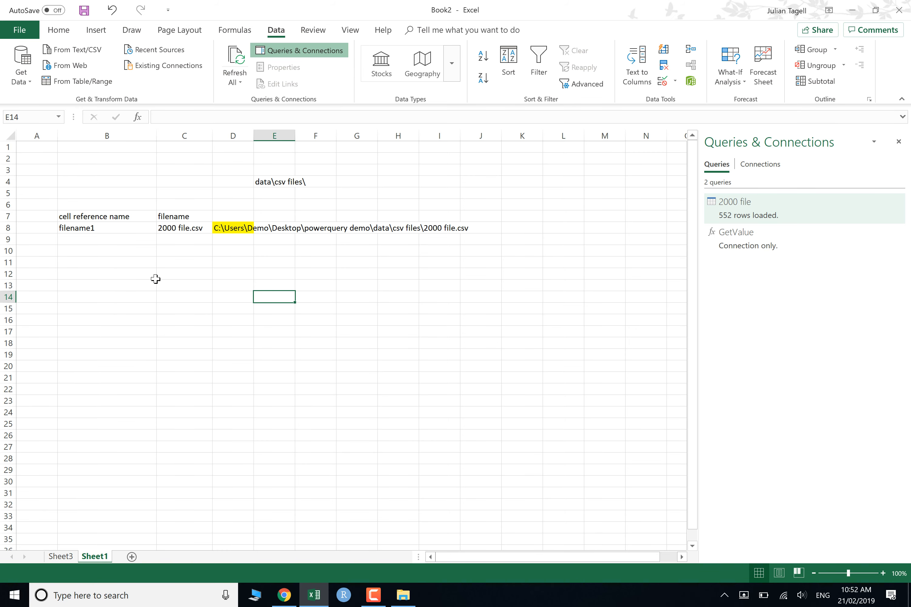
{"action": "left_click", "coordinate": [152, 276]}
{"action": "left_click", "coordinate": [175, 272]}
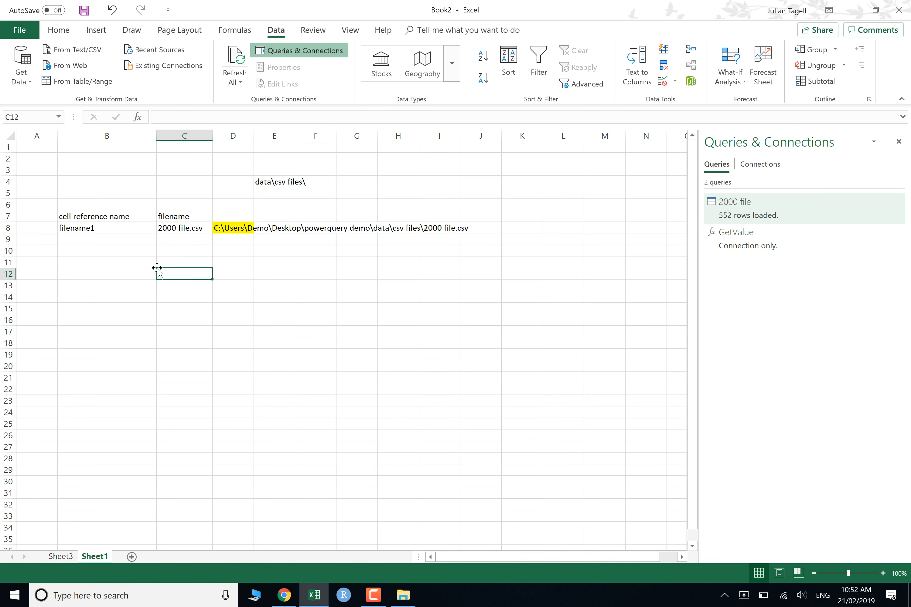
Fill the cell reference names from B8 down column B through filename16 and clear the surplus entry in B23
{"action": "left_click", "coordinate": [130, 231]}
{"action": "left_click", "coordinate": [171, 231]}
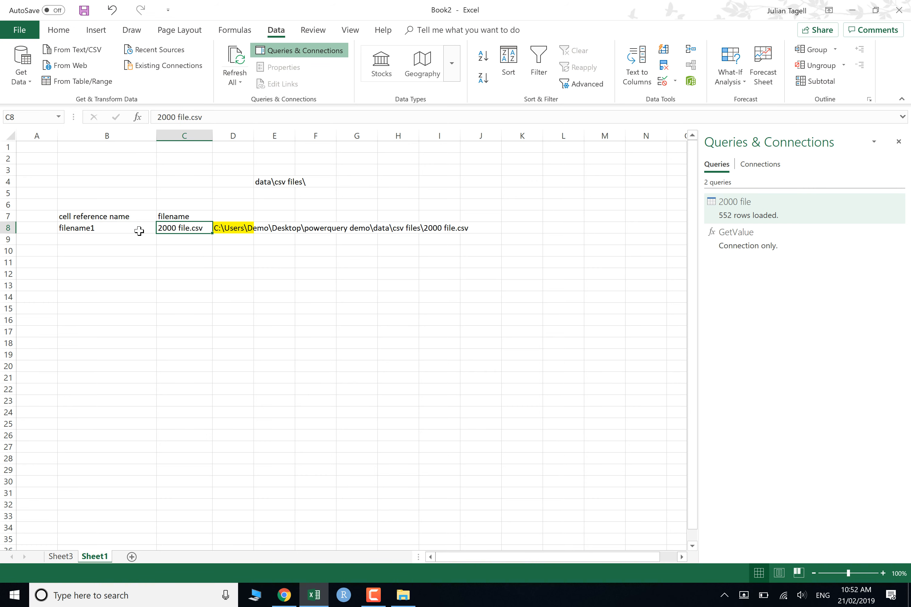
{"action": "left_click", "coordinate": [117, 227]}
{"action": "left_click_drag", "start_coordinate": [157, 233], "coordinate": [152, 400]}
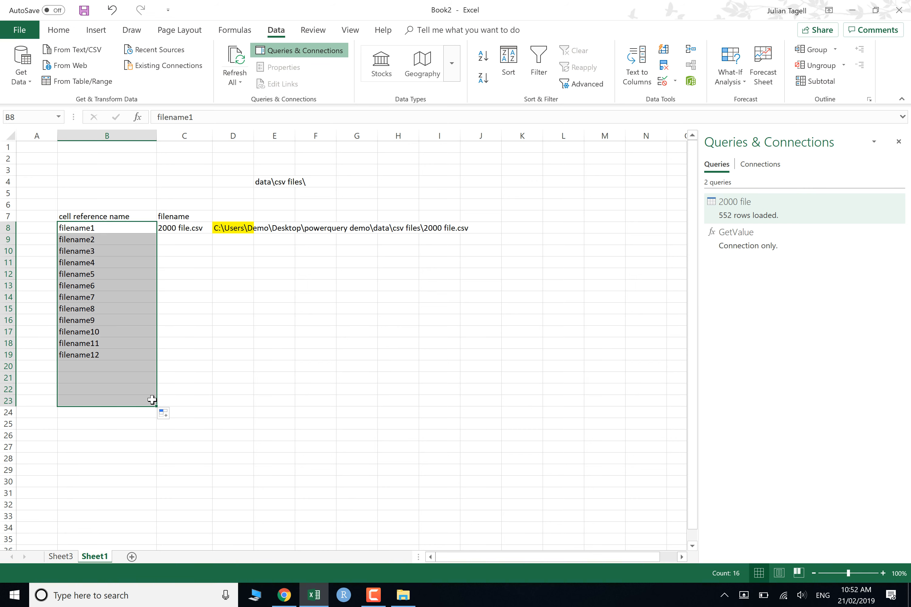
{"action": "left_click", "coordinate": [120, 401]}
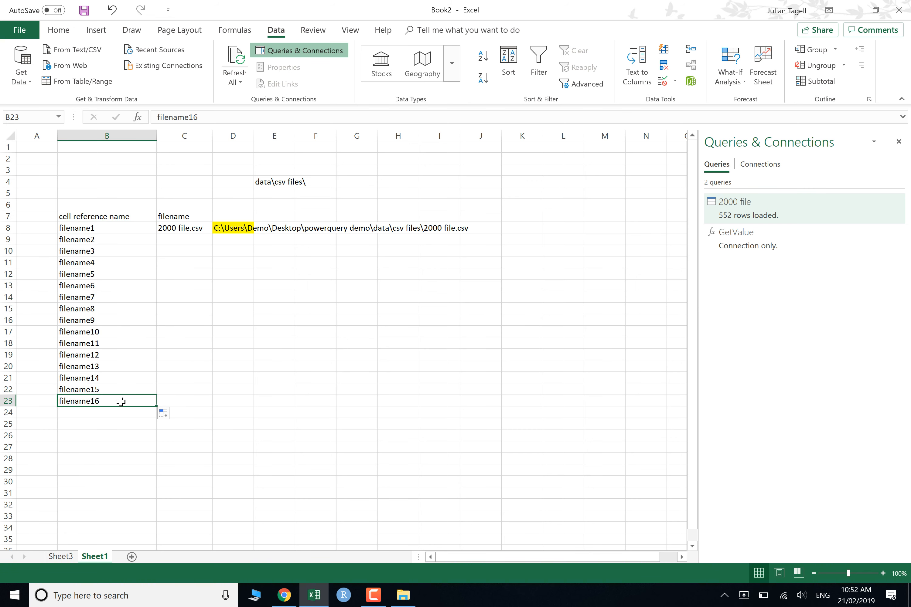
{"action": "key", "text": "Delete"}
Fill the file names from C8 down to C22 as a yearly series ending with 2014 file.csv
{"action": "left_click", "coordinate": [125, 237]}
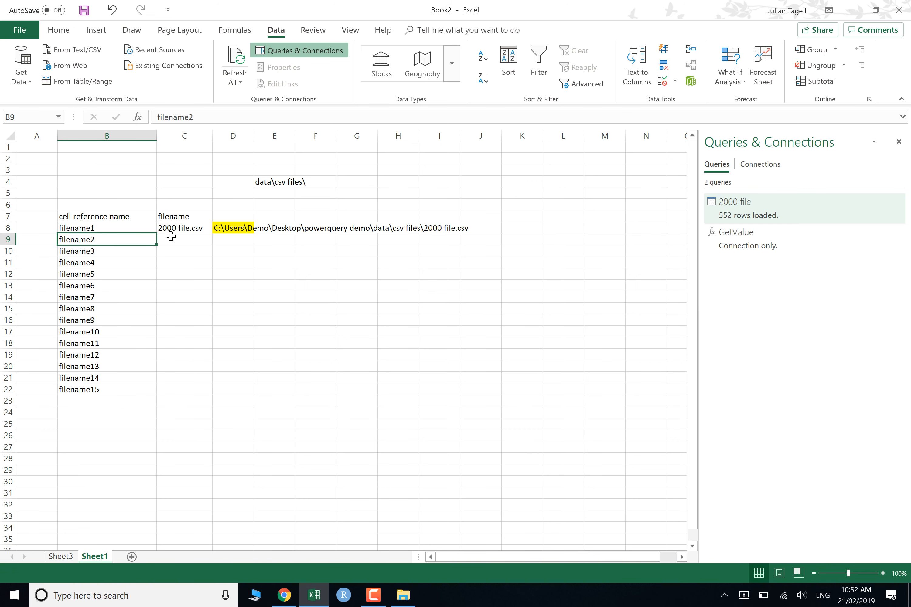
{"action": "left_click", "coordinate": [182, 230]}
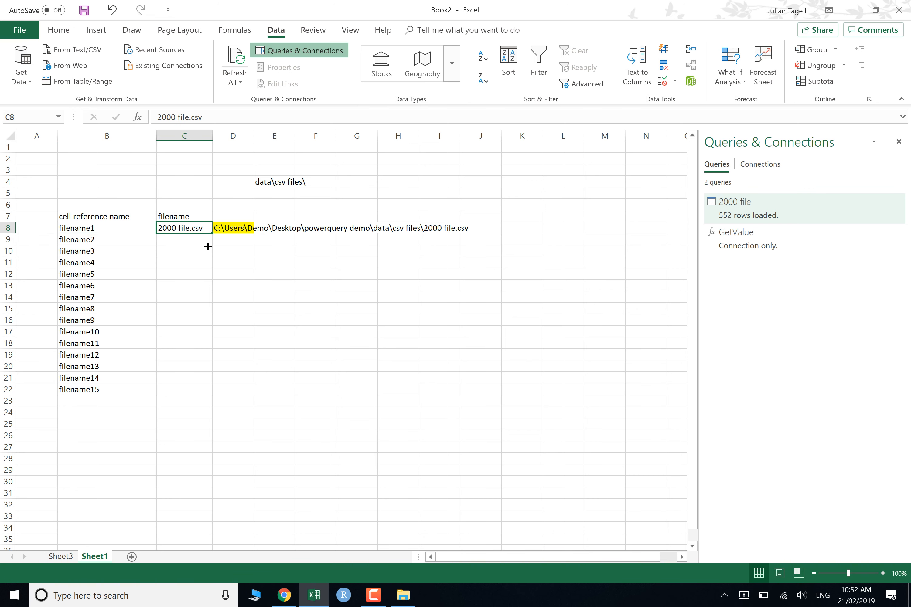
{"action": "left_click_drag", "start_coordinate": [207, 247], "coordinate": [195, 388]}
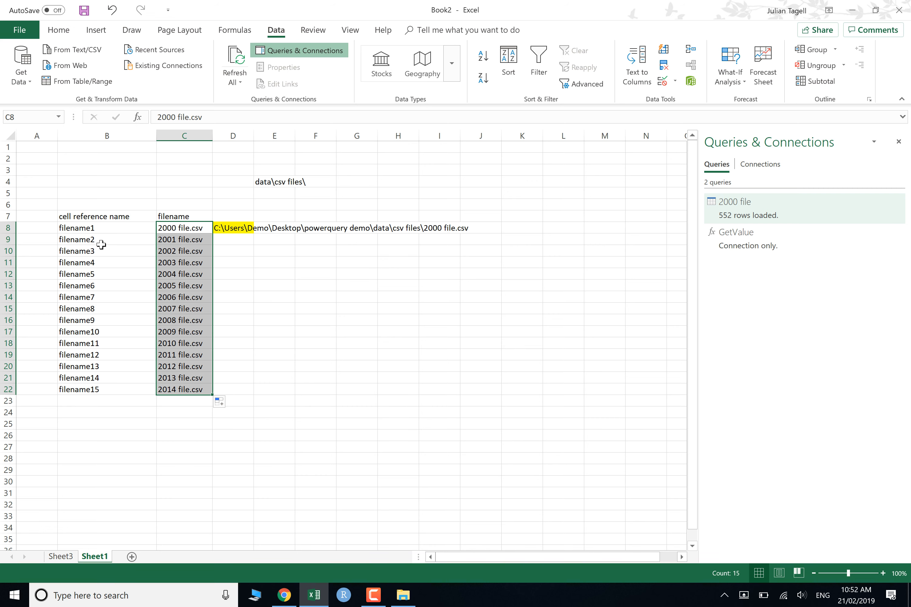
Make the first A1 reference and the E4 reference absolute in the D8 path formula
{"action": "left_click", "coordinate": [231, 230]}
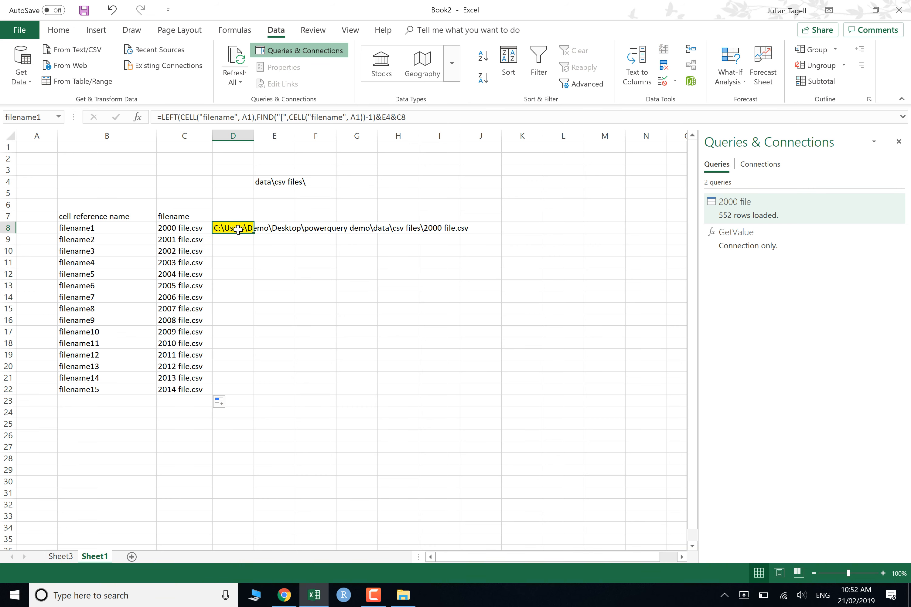
{"action": "left_click", "coordinate": [251, 118]}
{"action": "key", "text": "XF86AudioMute"}
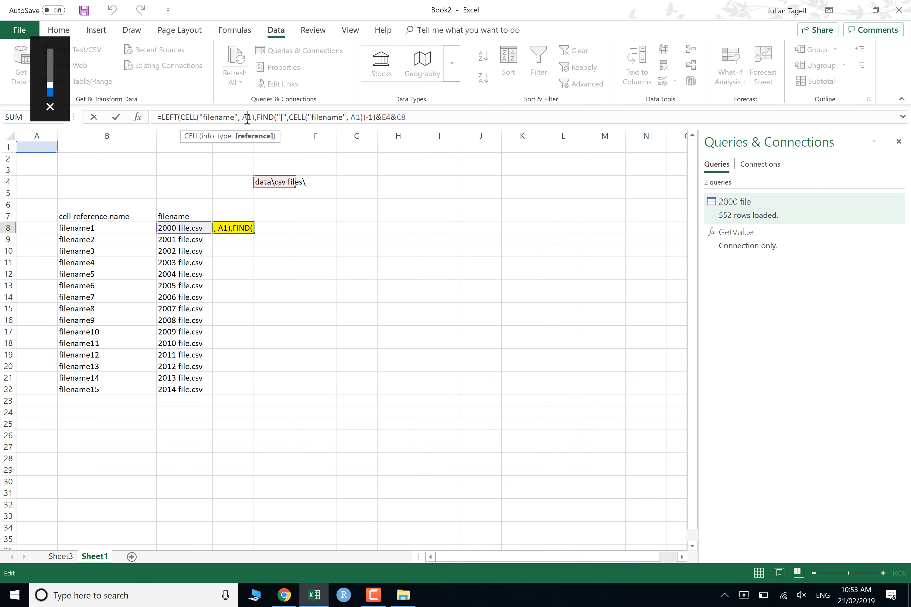
{"action": "key", "text": "F4"}
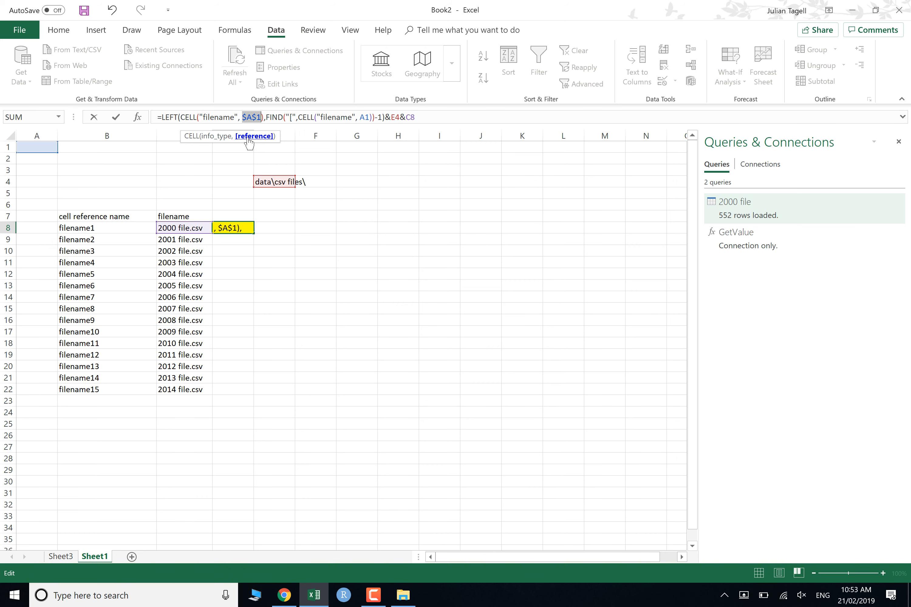
{"action": "key", "text": "Return"}
{"action": "double_click", "coordinate": [237, 227]}
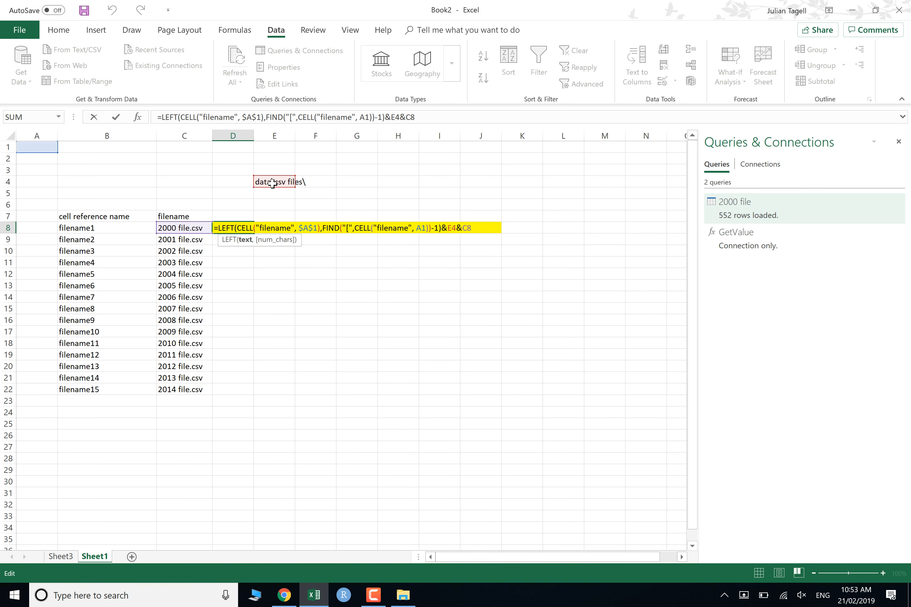
{"action": "left_click", "coordinate": [397, 120]}
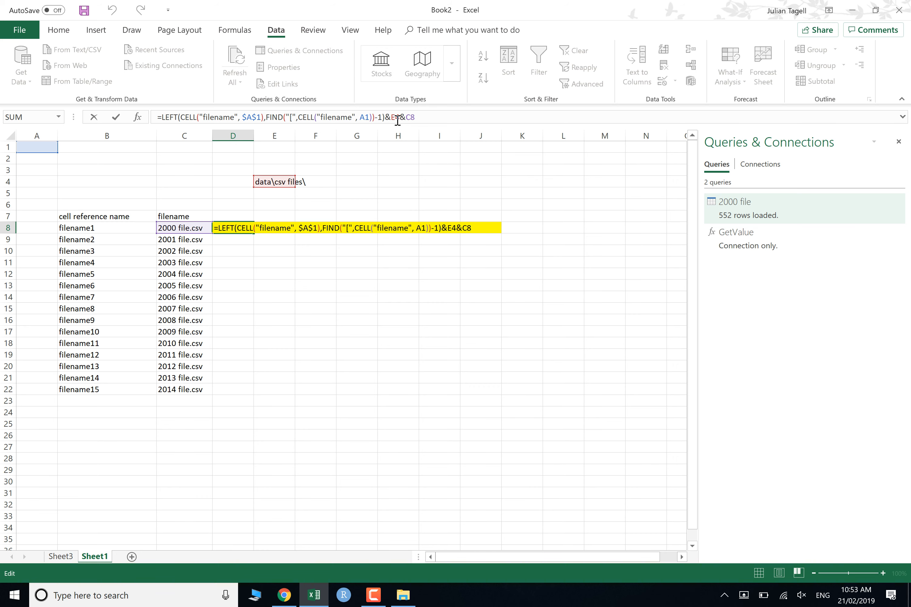
{"action": "key", "text": "F4"}
{"action": "key", "text": "Return"}
Fill the path formula from D8 down to D22 and check the references in several copied cells
{"action": "left_click", "coordinate": [237, 228]}
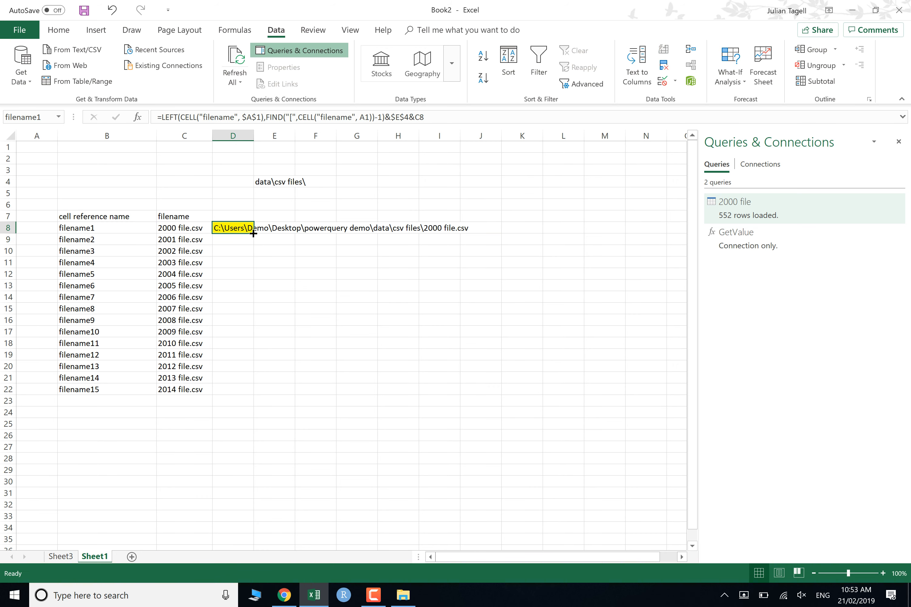
{"action": "left_click_drag", "start_coordinate": [253, 233], "coordinate": [246, 393]}
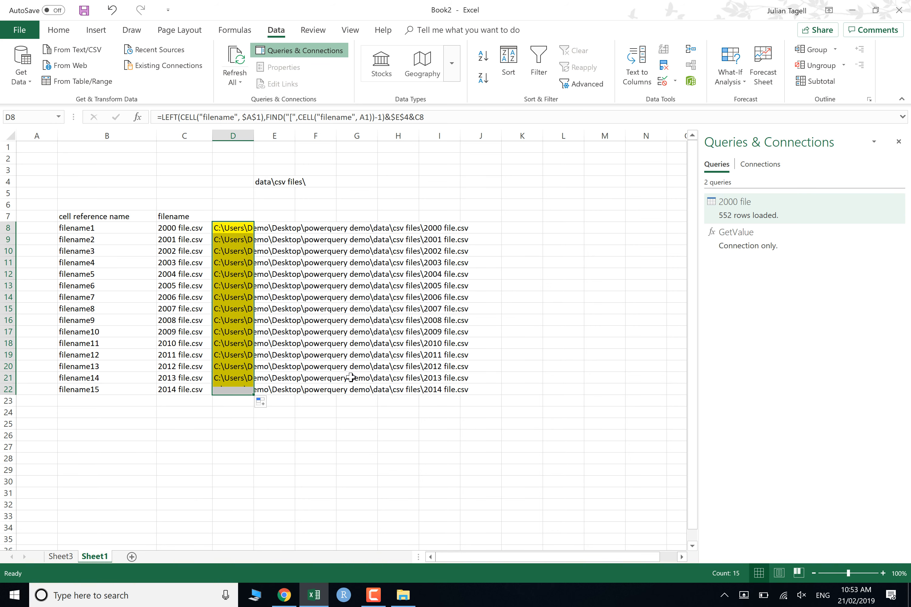
{"action": "left_click", "coordinate": [232, 295]}
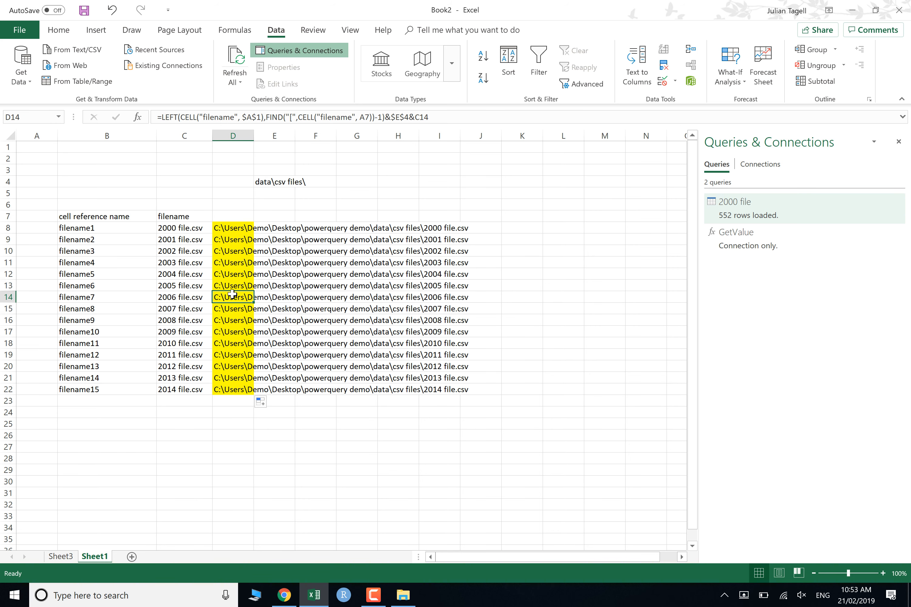
{"action": "left_click", "coordinate": [230, 262]}
{"action": "left_click", "coordinate": [230, 230]}
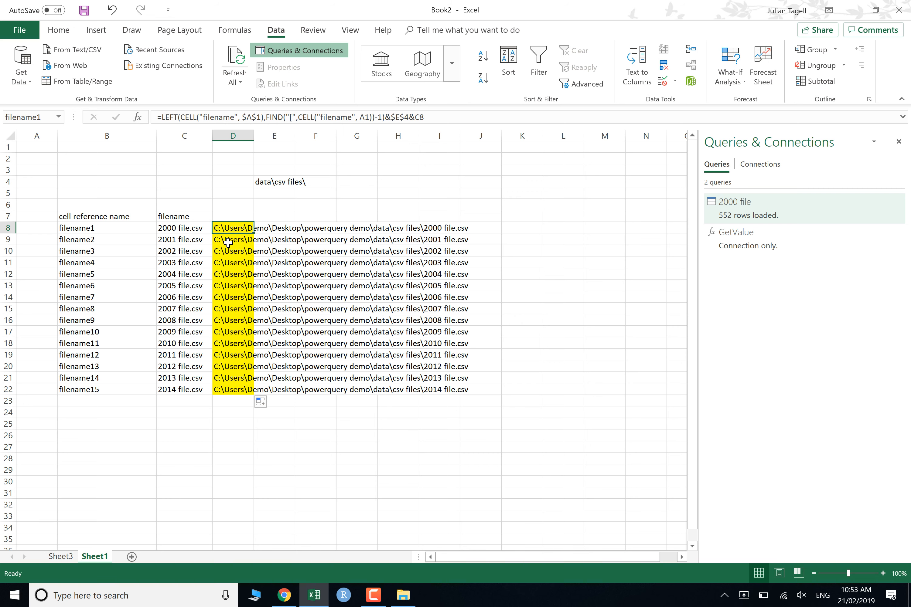
{"action": "left_click", "coordinate": [230, 240]}
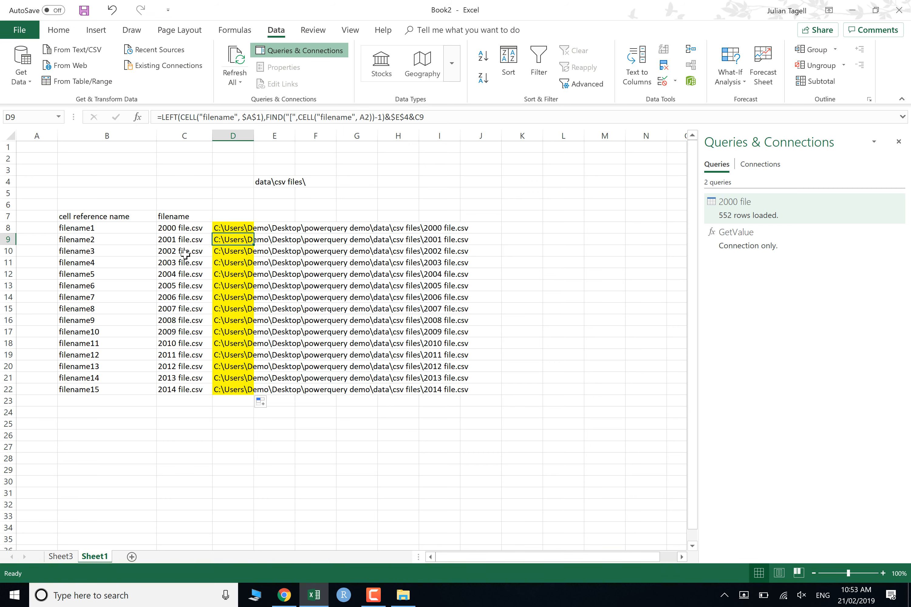
Define the name filename2 for the 2001 file path in cell D9
{"action": "left_click", "coordinate": [124, 244]}
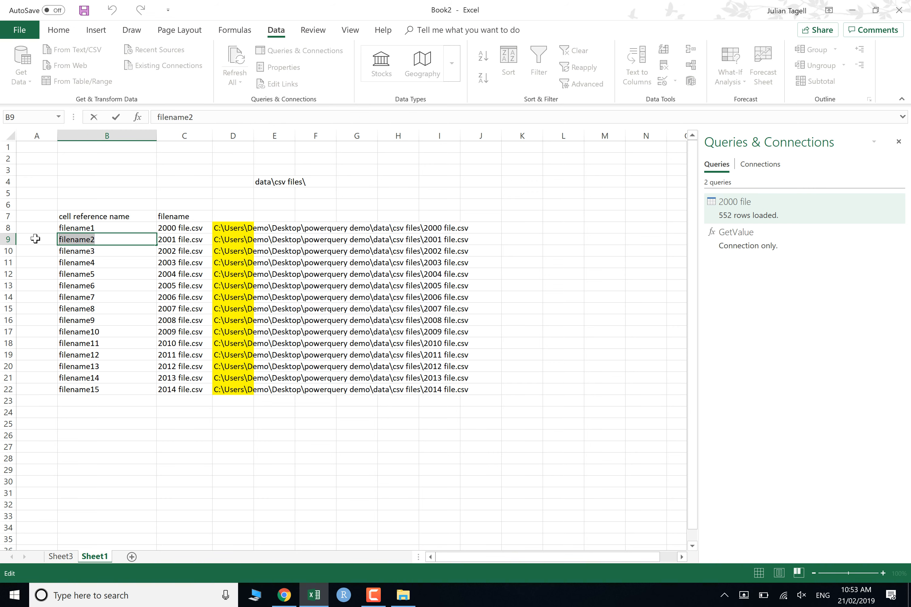
{"action": "key", "text": "Right"}
{"action": "key", "text": "Right"}
{"action": "left_click", "coordinate": [35, 117]}
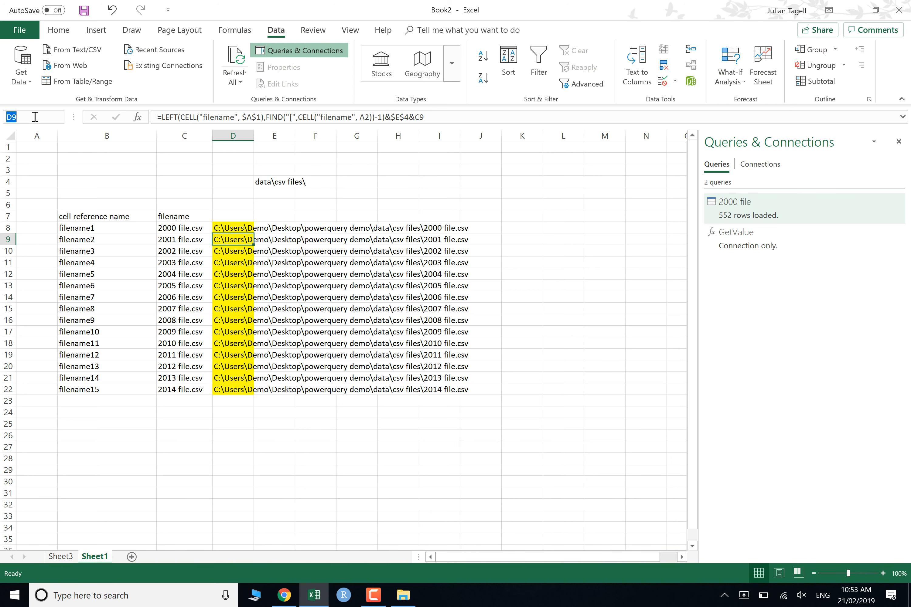
{"action": "type", "text": "filename2"}
{"action": "key", "text": "Return"}
Name cell D10 filename3, copying the reference name from B10
{"action": "left_click", "coordinate": [89, 251]}
{"action": "double_click", "coordinate": [102, 253]}
{"action": "left_click_drag", "start_coordinate": [102, 253], "coordinate": [25, 258]}
{"action": "key", "text": "ctrl+c"}
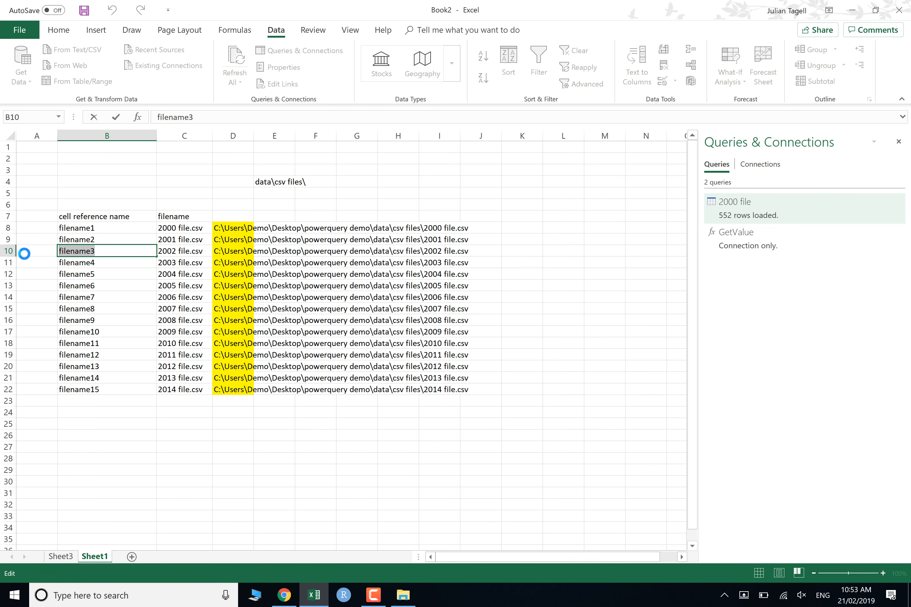
{"action": "key", "text": "Escape"}
{"action": "key", "text": "Right"}
{"action": "key", "text": "Right"}
{"action": "left_click", "coordinate": [29, 117]}
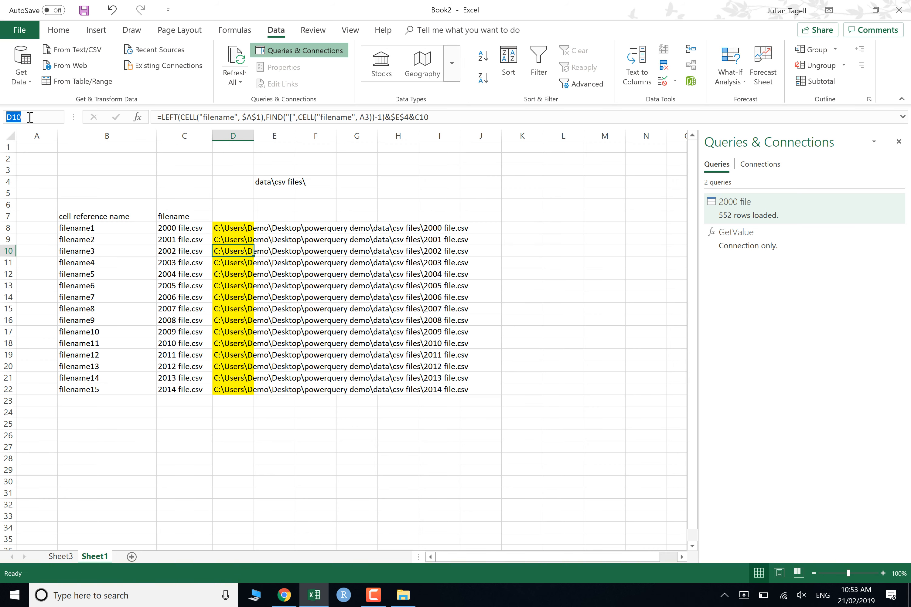
{"action": "key", "text": "ctrl+v"}
{"action": "key", "text": "Return"}
Name cell D11 filename4, copying the reference name from B11
{"action": "left_click", "coordinate": [90, 262]}
{"action": "double_click", "coordinate": [98, 263]}
{"action": "left_click_drag", "start_coordinate": [99, 263], "coordinate": [39, 263]}
{"action": "key", "text": "ctrl+c"}
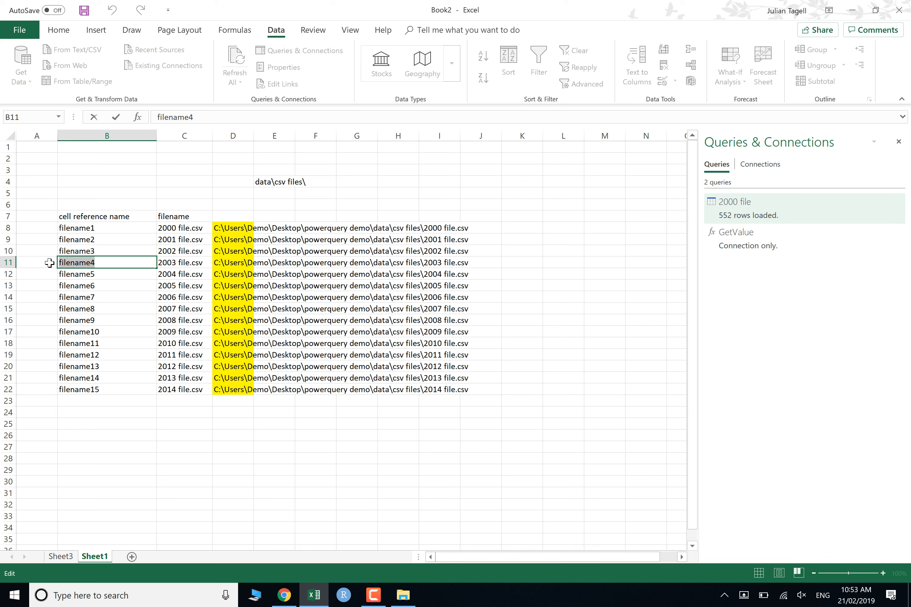
{"action": "key", "text": "Escape"}
{"action": "key", "text": "Tab"}
{"action": "key", "text": "Tab"}
{"action": "key", "text": "Tab"}
{"action": "key", "text": "Left"}
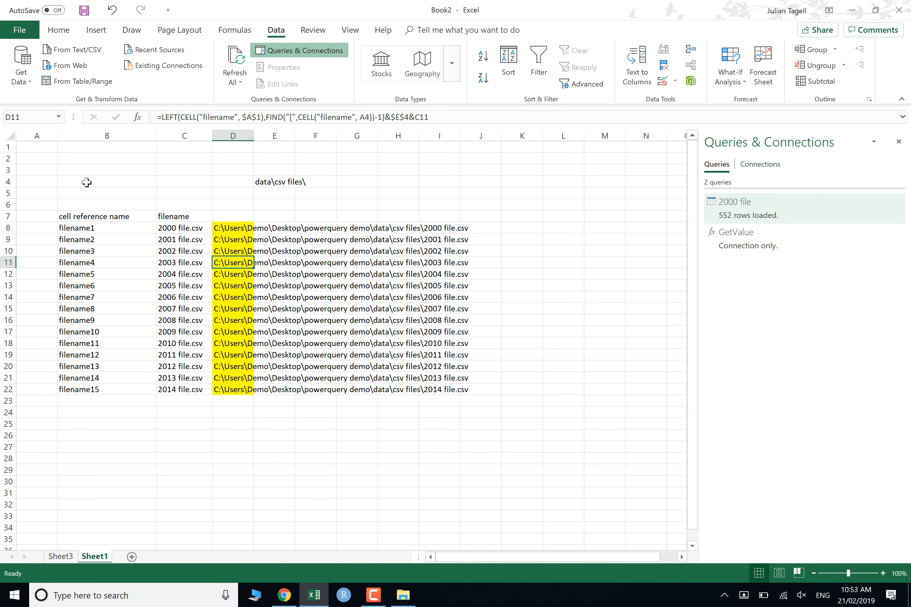
{"action": "left_click", "coordinate": [28, 111]}
{"action": "key", "text": "ctrl+v"}
{"action": "key", "text": "Return"}
Name cell D12 filename5, copying the reference name from B12
{"action": "left_click", "coordinate": [94, 274]}
{"action": "double_click", "coordinate": [98, 274]}
{"action": "left_click_drag", "start_coordinate": [98, 274], "coordinate": [47, 277]}
{"action": "key", "text": "ctrl+c"}
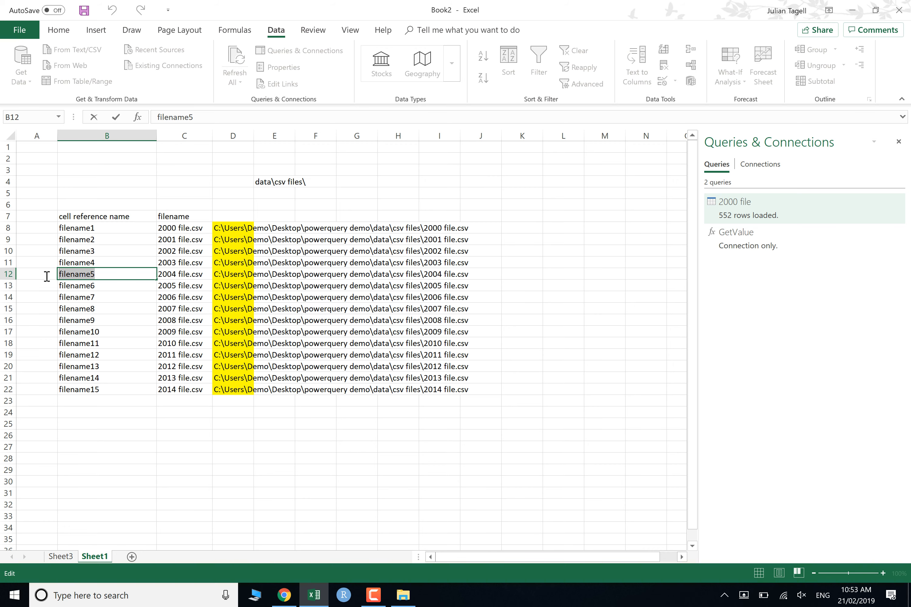
{"action": "key", "text": "Escape"}
{"action": "key", "text": "Right"}
{"action": "key", "text": "Right"}
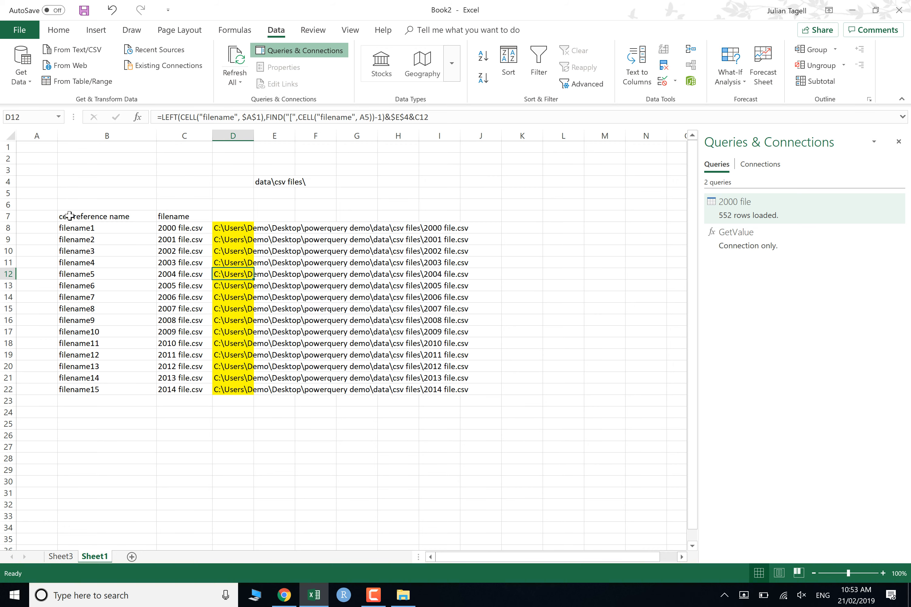
{"action": "left_click", "coordinate": [32, 116]}
{"action": "key", "text": "ctrl+v"}
{"action": "key", "text": "Return"}
Name cell D13 filename6, copying the reference name from B13
{"action": "left_click", "coordinate": [100, 288]}
{"action": "double_click", "coordinate": [102, 287]}
{"action": "left_click_drag", "start_coordinate": [102, 287], "coordinate": [37, 287]}
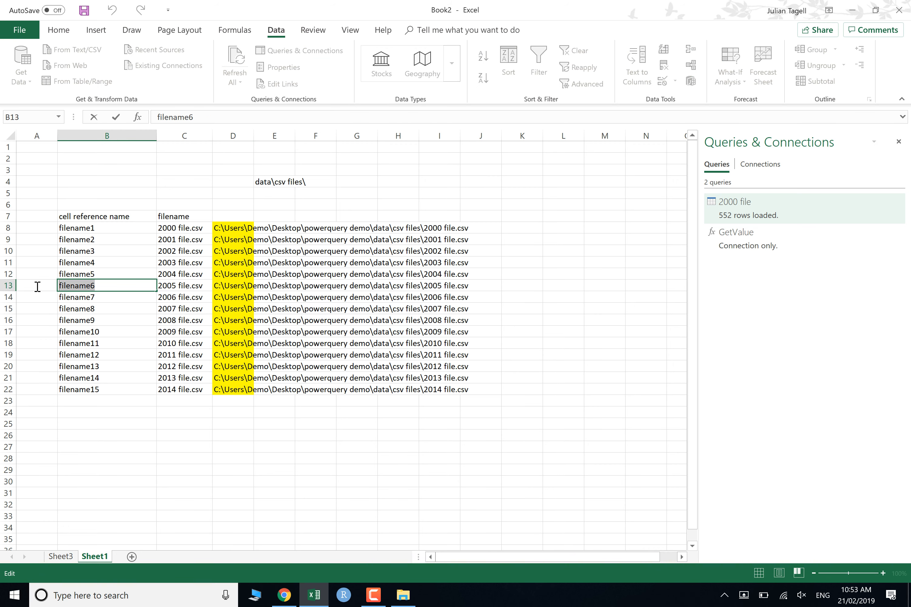
{"action": "key", "text": "ctrl+c"}
{"action": "key", "text": "Escape"}
{"action": "key", "text": "Right"}
{"action": "key", "text": "Right"}
{"action": "left_click", "coordinate": [27, 117]}
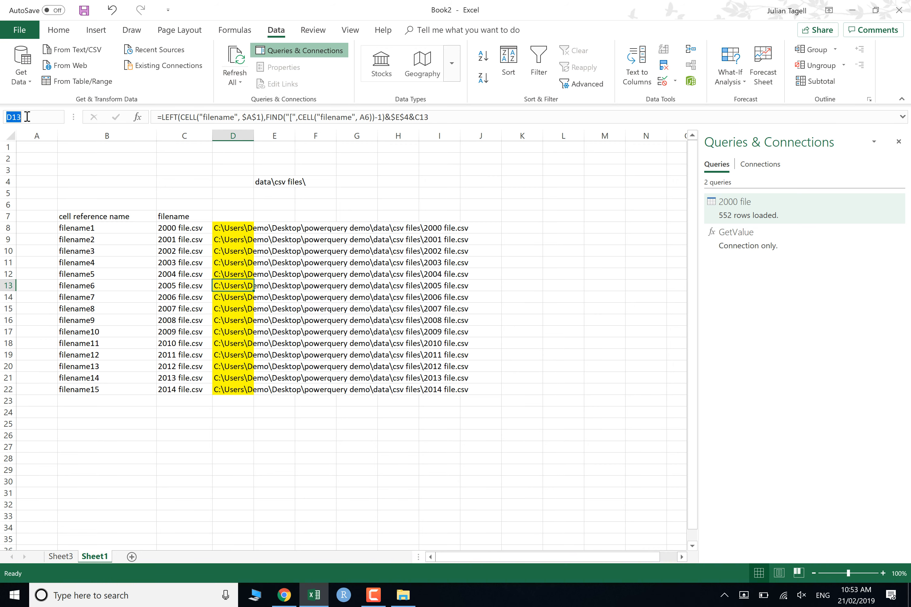
{"action": "key", "text": "ctrl+v"}
{"action": "key", "text": "Return"}
Name cell D14 filename7, copying the reference name from B14
{"action": "double_click", "coordinate": [118, 301]}
{"action": "double_click", "coordinate": [115, 298]}
{"action": "left_click_drag", "start_coordinate": [116, 297], "coordinate": [45, 297]}
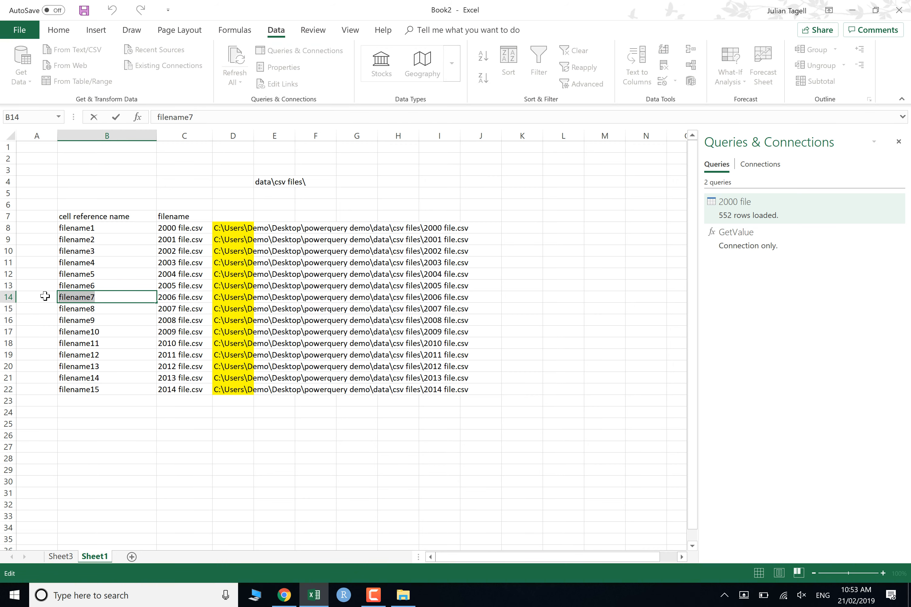
{"action": "key", "text": "ctrl+c"}
{"action": "key", "text": "Escape"}
{"action": "key", "text": "Right"}
{"action": "key", "text": "Right"}
{"action": "left_click", "coordinate": [36, 119]}
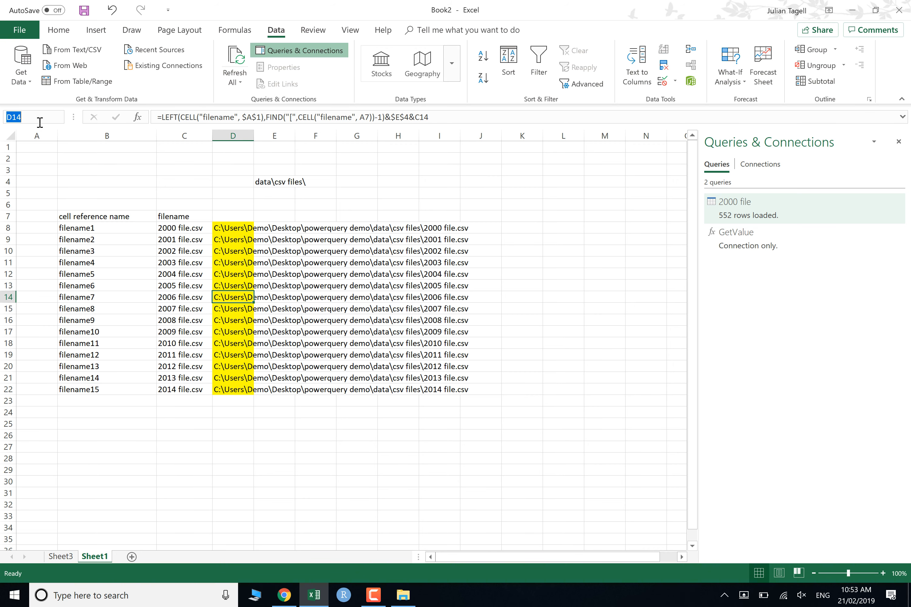
{"action": "key", "text": "ctrl+v"}
{"action": "key", "text": "Return"}
Name cell D15 filename8, copying the reference name from B15
{"action": "left_click", "coordinate": [100, 310]}
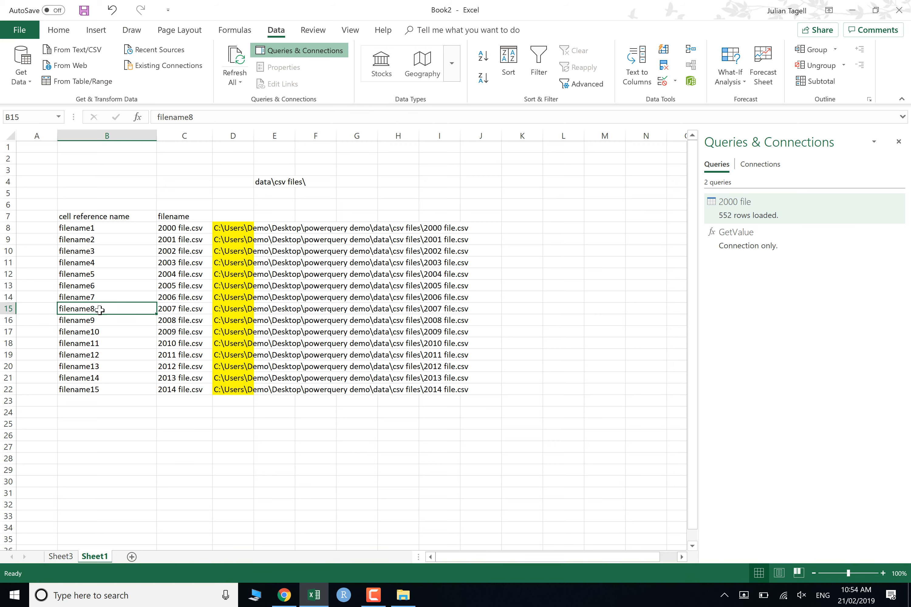
{"action": "double_click", "coordinate": [101, 309]}
{"action": "left_click_drag", "start_coordinate": [102, 309], "coordinate": [41, 303]}
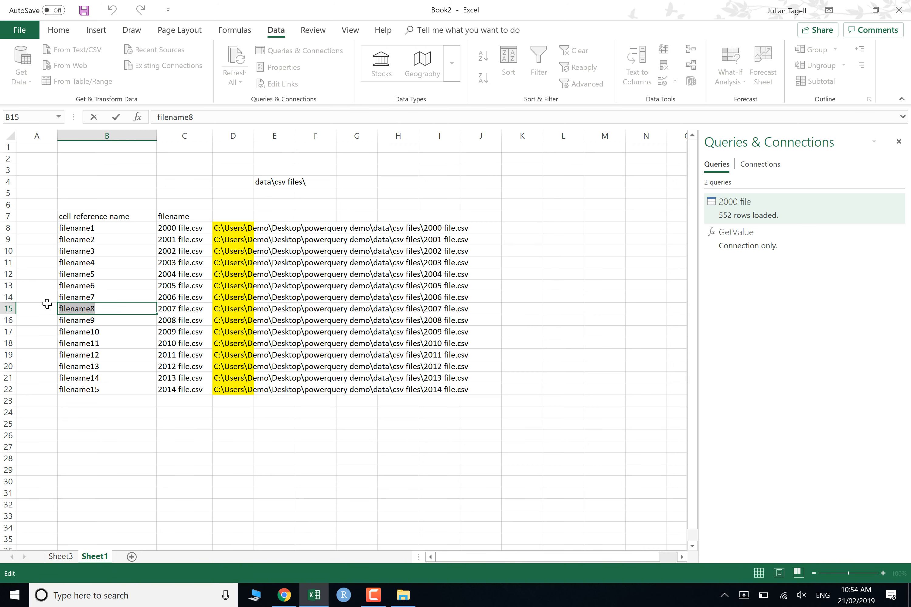
{"action": "key", "text": "ctrl+c"}
{"action": "key", "text": "Escape"}
{"action": "key", "text": "Right"}
{"action": "key", "text": "Right"}
{"action": "left_click", "coordinate": [29, 116]}
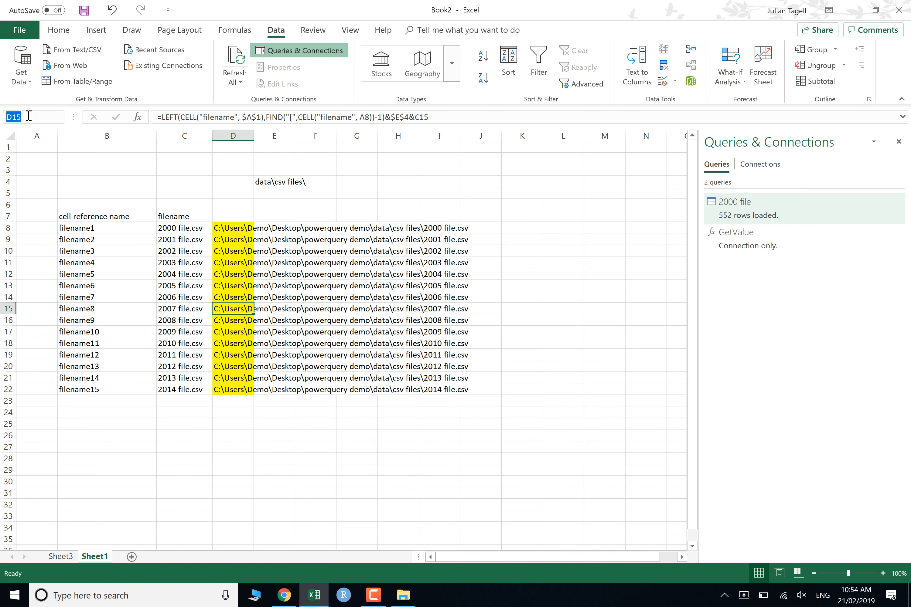
{"action": "key", "text": "ctrl+v"}
{"action": "key", "text": "Return"}
Name cell D16 filename9, copying the reference name from B16
{"action": "double_click", "coordinate": [101, 322]}
{"action": "left_click_drag", "start_coordinate": [98, 321], "coordinate": [50, 323]}
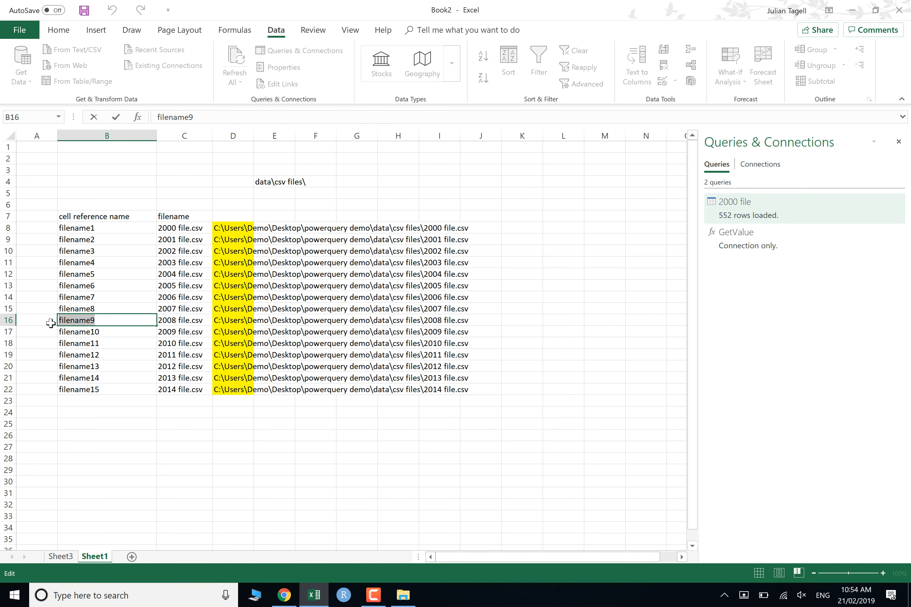
{"action": "key", "text": "ctrl+c"}
{"action": "key", "text": "Escape"}
{"action": "left_click", "coordinate": [233, 320]}
{"action": "left_click", "coordinate": [36, 116]}
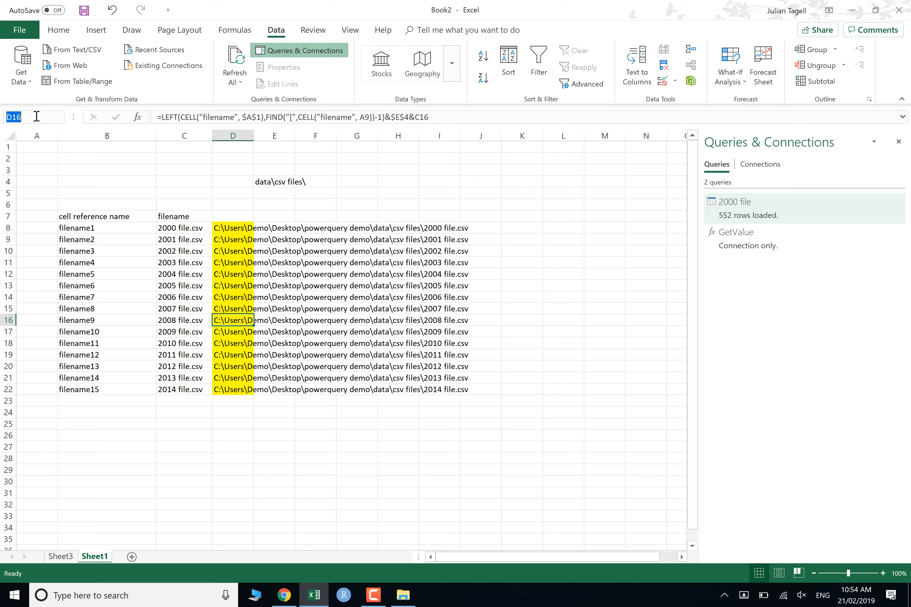
{"action": "key", "text": "ctrl+v"}
{"action": "key", "text": "Return"}
Name cell D17 filename10, copying the reference name from B17
{"action": "double_click", "coordinate": [107, 331]}
{"action": "left_click_drag", "start_coordinate": [107, 331], "coordinate": [37, 328]}
{"action": "key", "text": "ctrl+c"}
{"action": "key", "text": "Escape"}
{"action": "key", "text": "Right"}
{"action": "key", "text": "Right"}
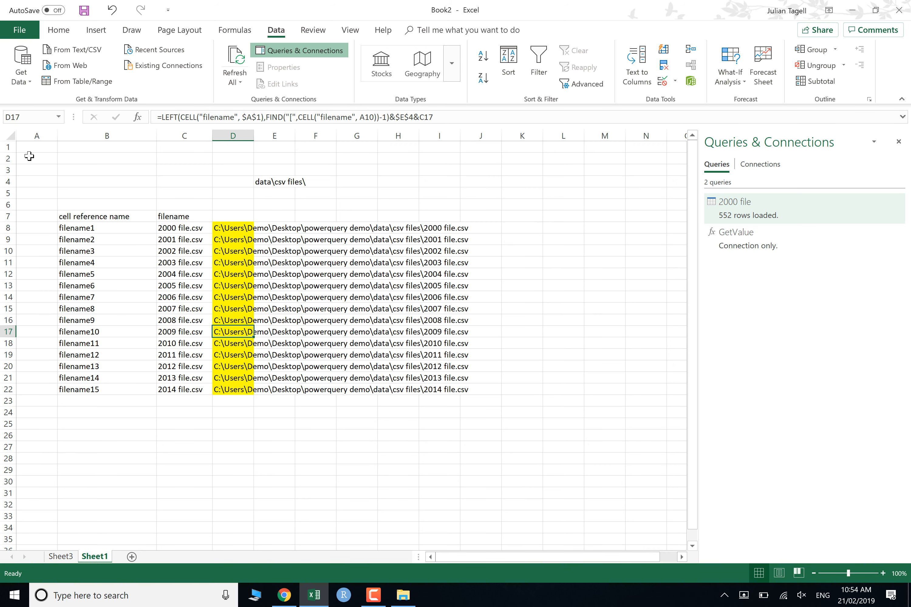
{"action": "left_click", "coordinate": [35, 120]}
{"action": "key", "text": "ctrl+v"}
{"action": "key", "text": "Return"}
Name cell D18 filename11, copying the reference name from B18
{"action": "double_click", "coordinate": [114, 345]}
{"action": "left_click_drag", "start_coordinate": [118, 344], "coordinate": [51, 341]}
{"action": "key", "text": "ctrl+c"}
{"action": "key", "text": "Escape"}
{"action": "key", "text": "Right"}
{"action": "key", "text": "Right"}
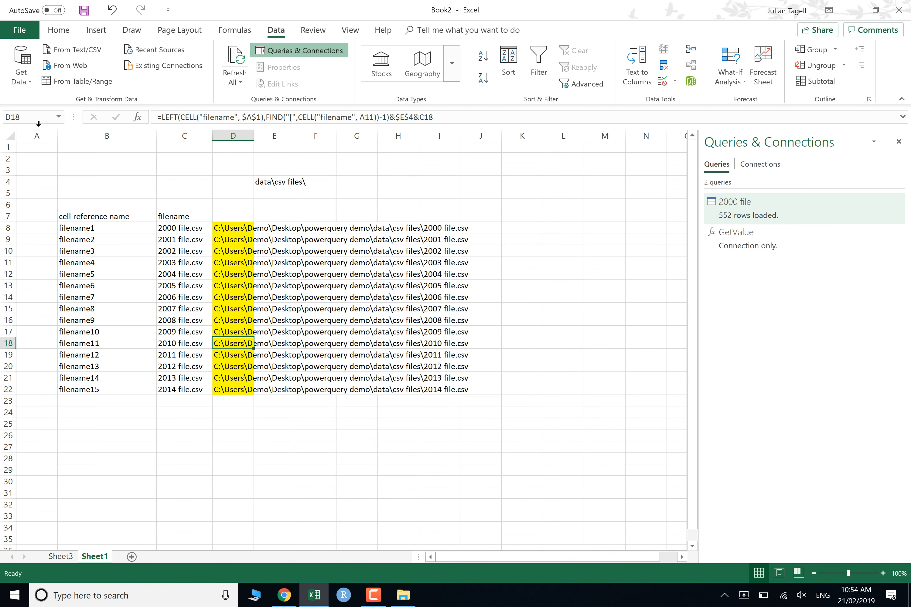
{"action": "left_click", "coordinate": [37, 118]}
{"action": "key", "text": "BackSpace"}
{"action": "key", "text": "ctrl+v"}
{"action": "key", "text": "Return"}
Name cell D19 filename12, copying the reference name from B19
{"action": "double_click", "coordinate": [104, 356]}
{"action": "left_click_drag", "start_coordinate": [105, 356], "coordinate": [52, 355]}
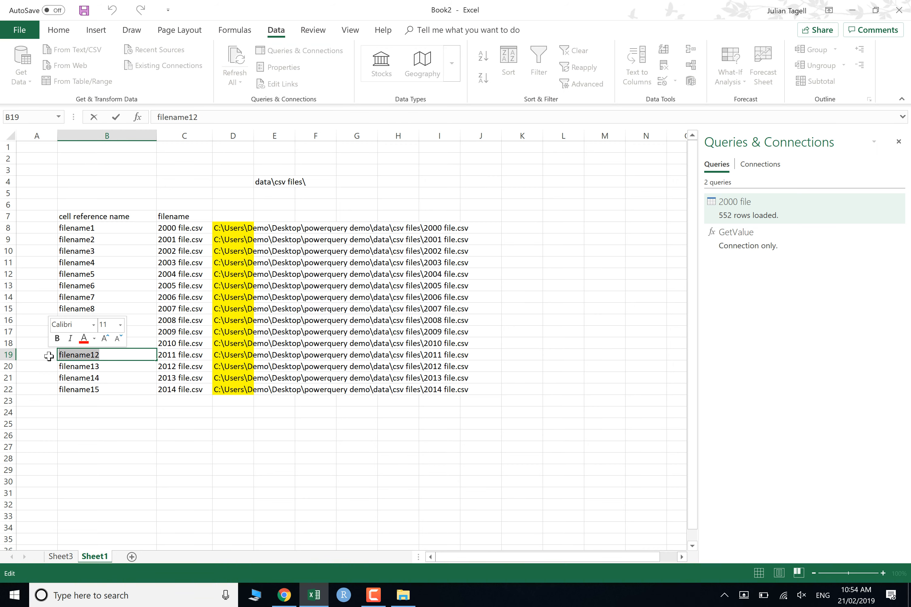
{"action": "key", "text": "ctrl+c"}
{"action": "key", "text": "Escape"}
{"action": "key", "text": "Right"}
{"action": "key", "text": "Right"}
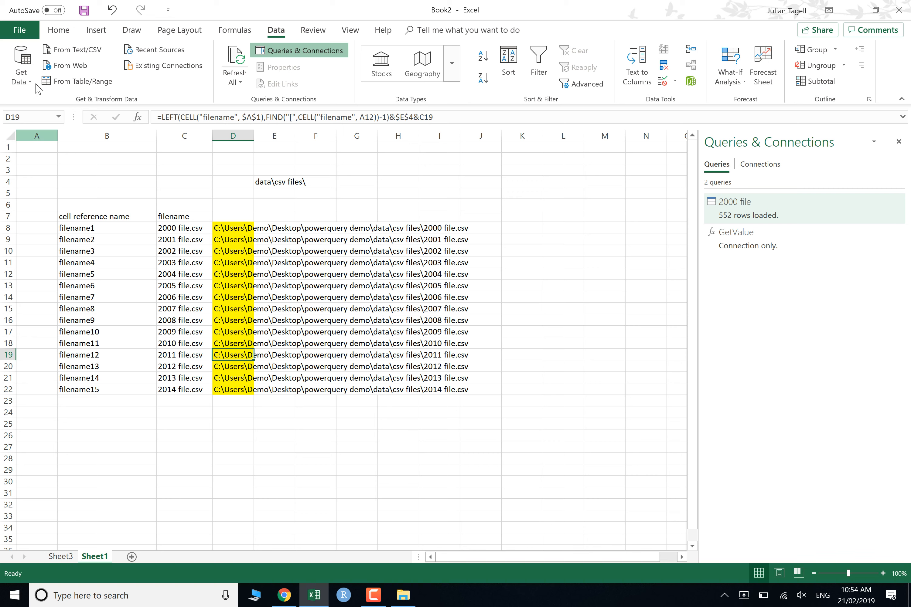
{"action": "left_click", "coordinate": [37, 117]}
{"action": "key", "text": "ctrl+v"}
{"action": "key", "text": "Return"}
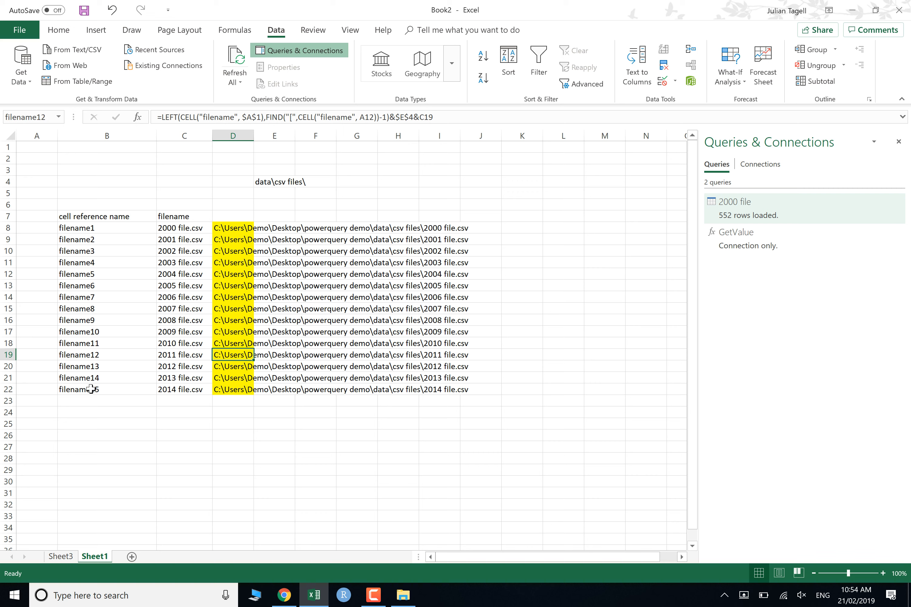
Name cell D20 filename13, copying the reference name from B20
{"action": "left_click", "coordinate": [107, 375]}
{"action": "double_click", "coordinate": [107, 366]}
{"action": "left_click_drag", "start_coordinate": [107, 366], "coordinate": [44, 366]}
{"action": "key", "text": "ctrl+c"}
{"action": "key", "text": "Escape"}
{"action": "key", "text": "Right"}
{"action": "key", "text": "Right"}
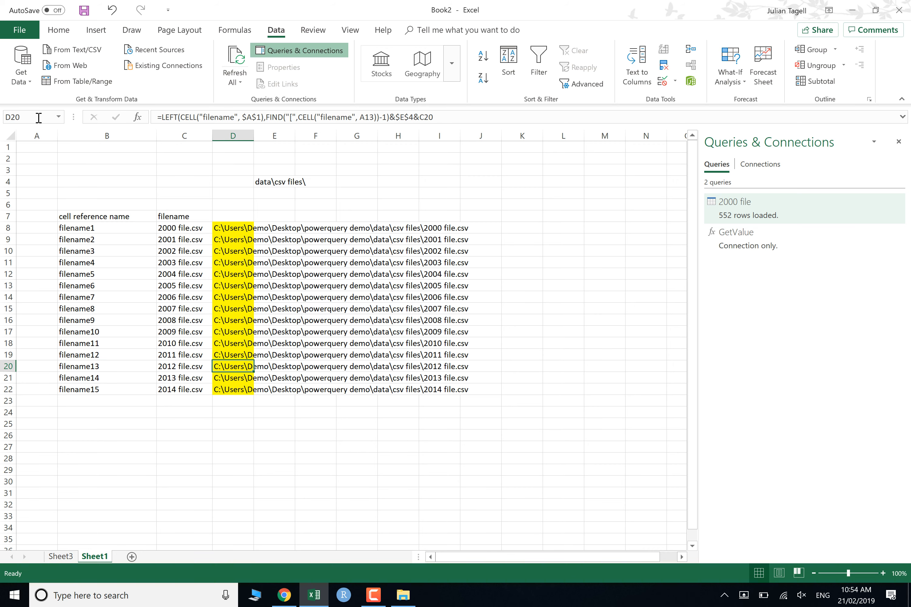
{"action": "left_click", "coordinate": [38, 118]}
{"action": "key", "text": "ctrl+v"}
{"action": "key", "text": "Return"}
Name cell D21 filename14, copying the reference name from B21
{"action": "left_click", "coordinate": [94, 377]}
{"action": "double_click", "coordinate": [94, 378]}
{"action": "left_click_drag", "start_coordinate": [94, 377], "coordinate": [36, 374]}
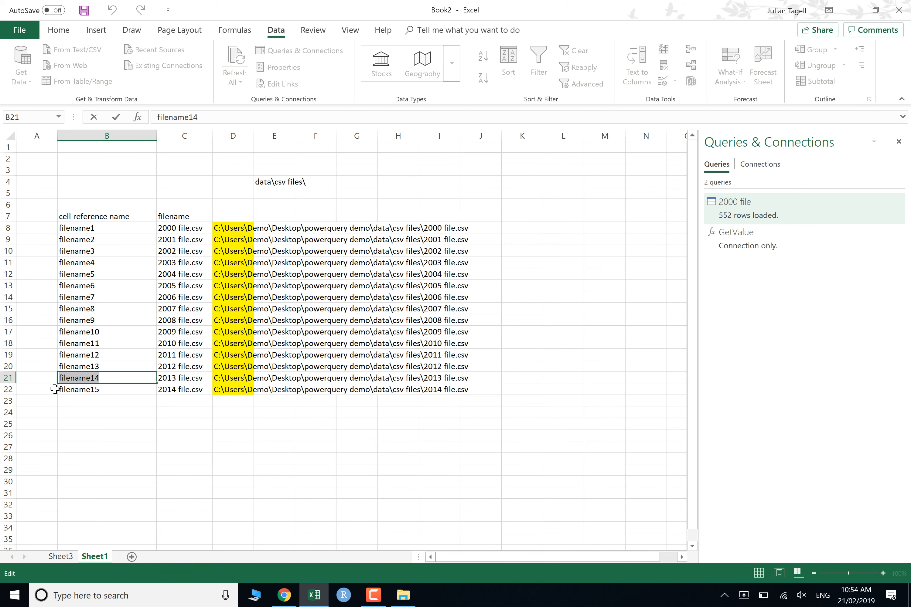
{"action": "key", "text": "ctrl+c"}
{"action": "key", "text": "Escape"}
{"action": "key", "text": "Right"}
{"action": "key", "text": "Right"}
{"action": "left_click", "coordinate": [30, 118]}
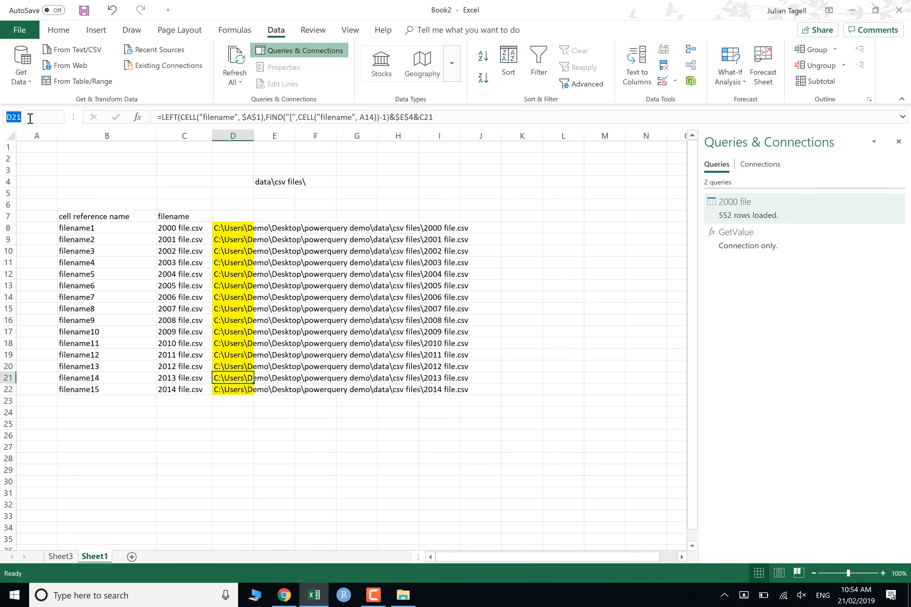
{"action": "key", "text": "ctrl+v"}
{"action": "key", "text": "Return"}
Name cell D22 filename15, copying the reference name from B22
{"action": "left_click", "coordinate": [105, 389]}
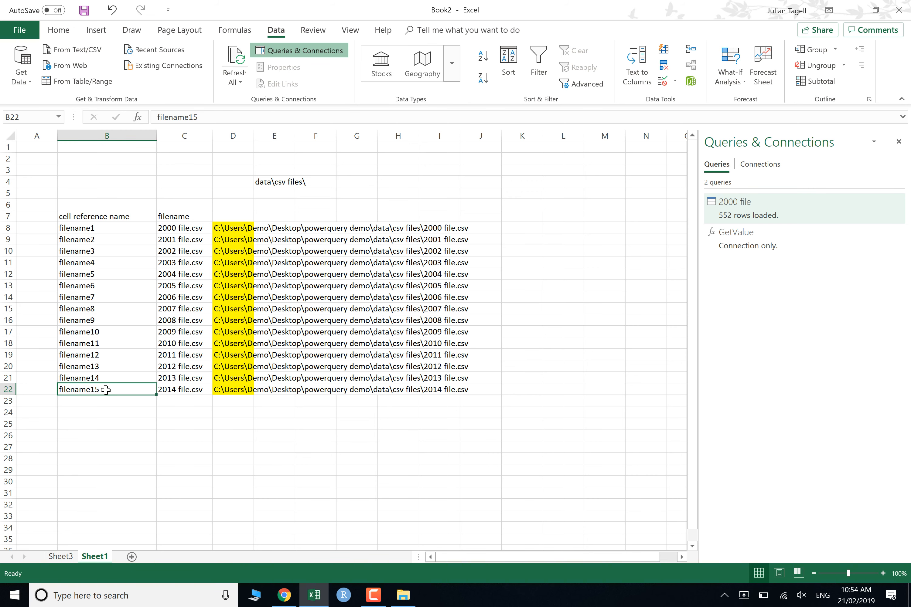
{"action": "left_click_drag", "start_coordinate": [116, 391], "coordinate": [53, 388]}
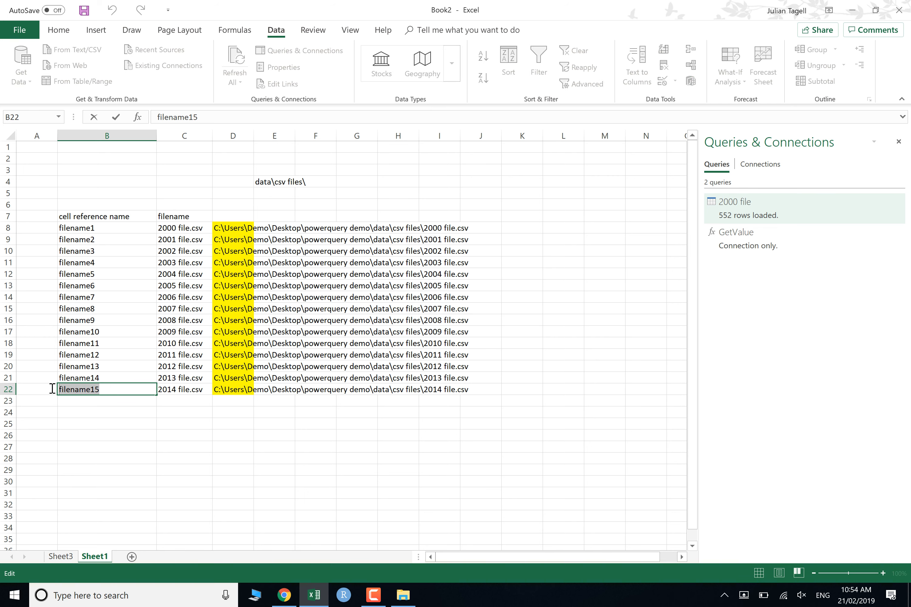
{"action": "key", "text": "ctrl+c"}
{"action": "key", "text": "Escape"}
{"action": "key", "text": "Right"}
{"action": "key", "text": "Right"}
{"action": "left_click", "coordinate": [32, 117]}
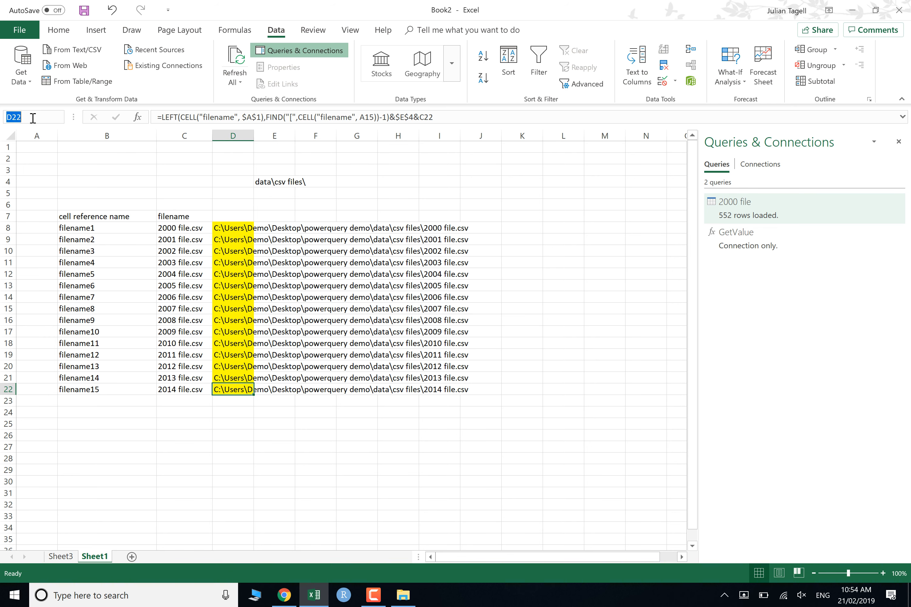
{"action": "key", "text": "ctrl+v"}
{"action": "key", "text": "Return"}
Open the 2000 file query in the Power Query Editor and make thirteen duplicates, each from the most recent copy
{"action": "double_click", "coordinate": [745, 209]}
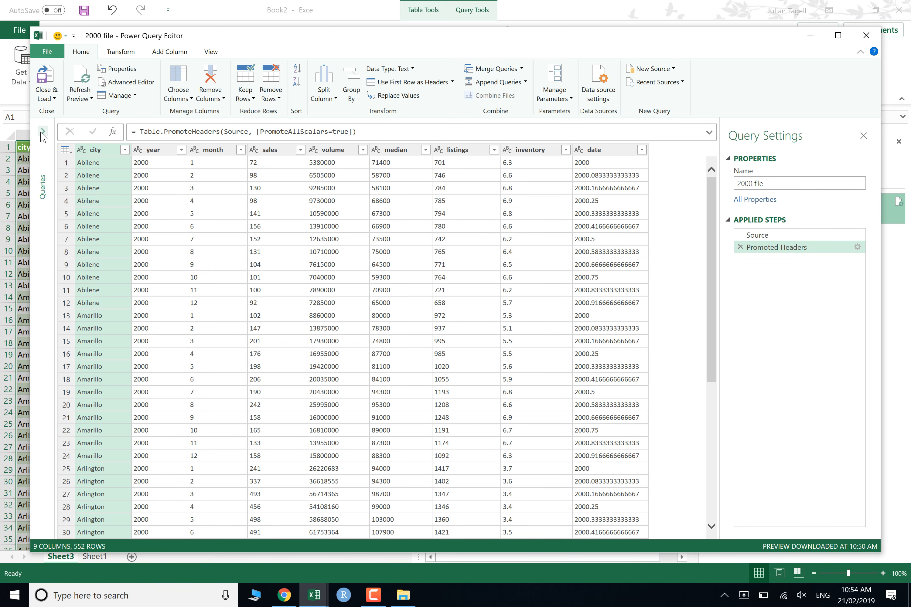
{"action": "right_click", "coordinate": [70, 145]}
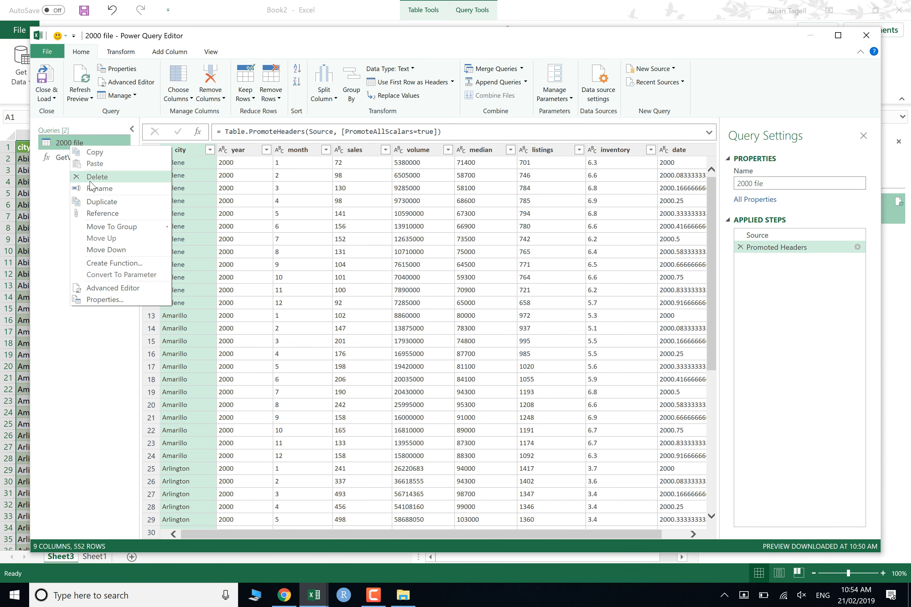
{"action": "left_click", "coordinate": [102, 202]}
{"action": "right_click", "coordinate": [83, 171]}
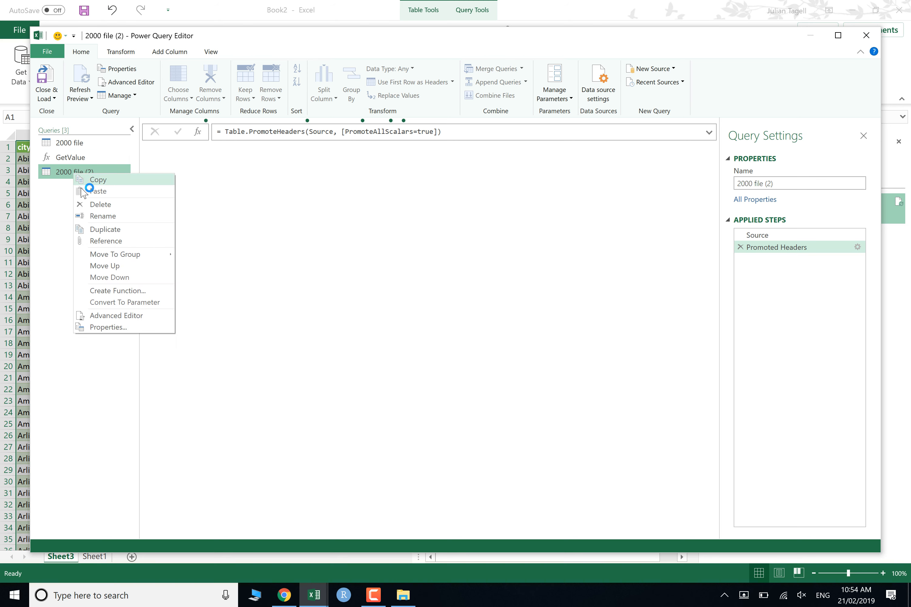
{"action": "left_click", "coordinate": [107, 229]}
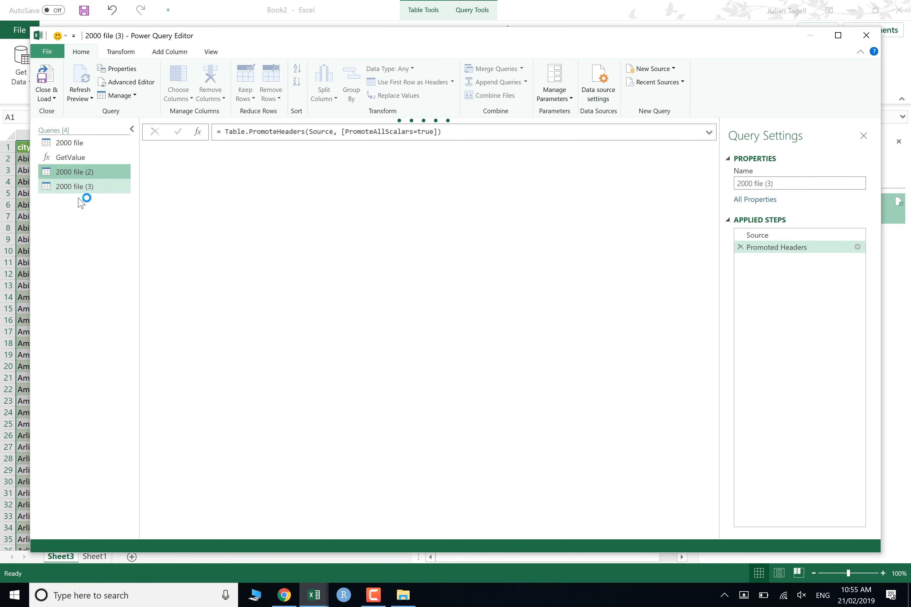
{"action": "right_click", "coordinate": [74, 189]}
{"action": "left_click", "coordinate": [105, 246]}
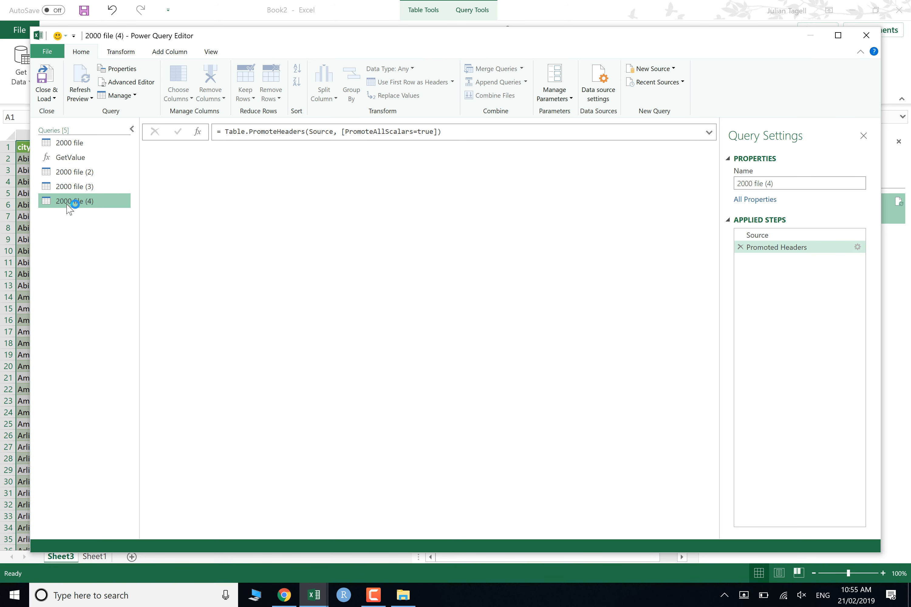
{"action": "right_click", "coordinate": [69, 204]}
{"action": "left_click", "coordinate": [104, 262]}
{"action": "right_click", "coordinate": [72, 216]}
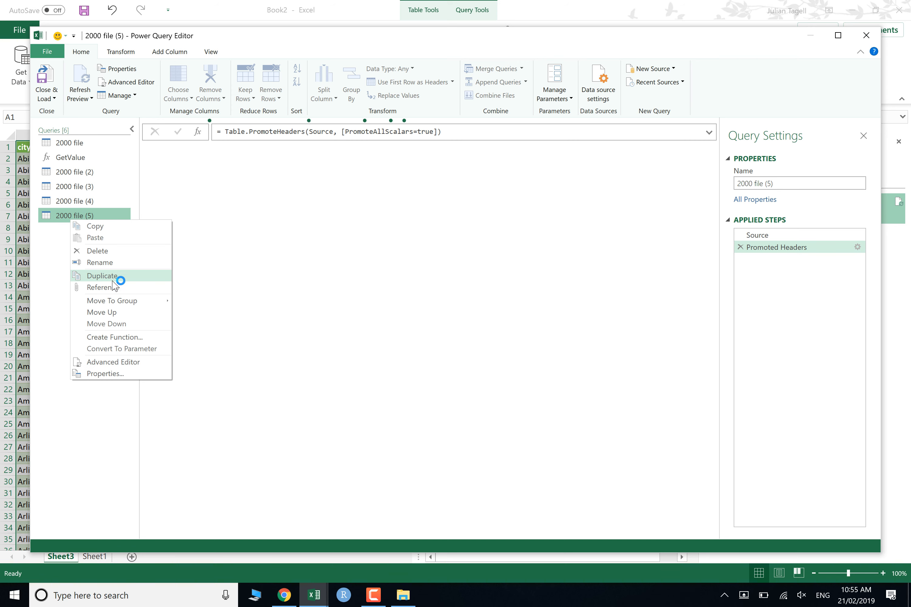
{"action": "left_click", "coordinate": [110, 271]}
{"action": "right_click", "coordinate": [75, 231]}
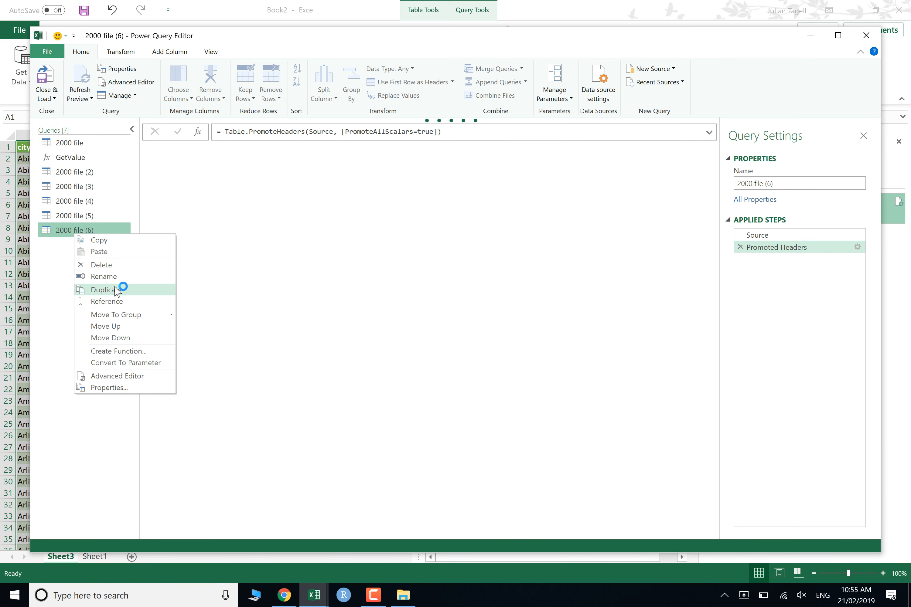
{"action": "left_click", "coordinate": [117, 286]}
{"action": "right_click", "coordinate": [76, 259]}
{"action": "left_click", "coordinate": [65, 244]}
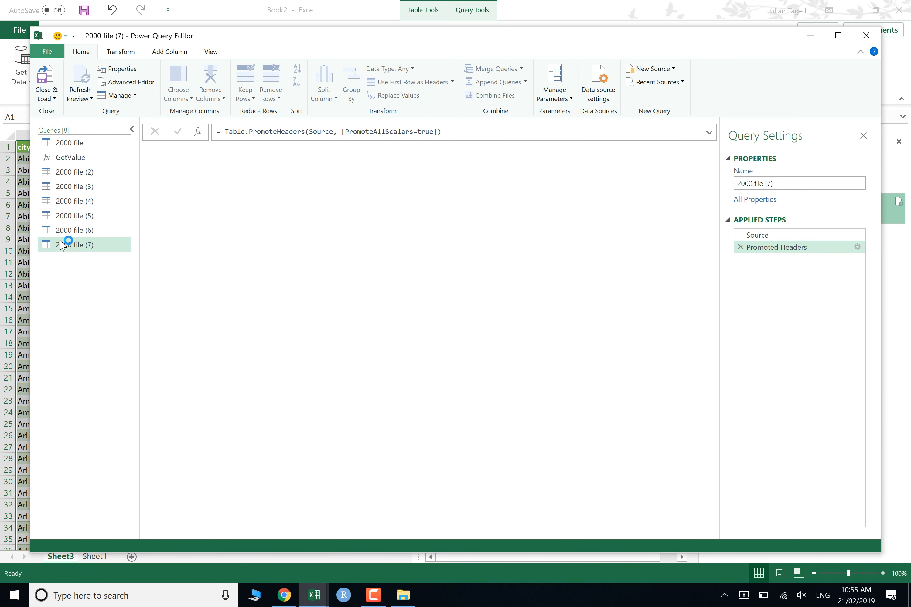
{"action": "right_click", "coordinate": [62, 244]}
{"action": "left_click", "coordinate": [94, 296]}
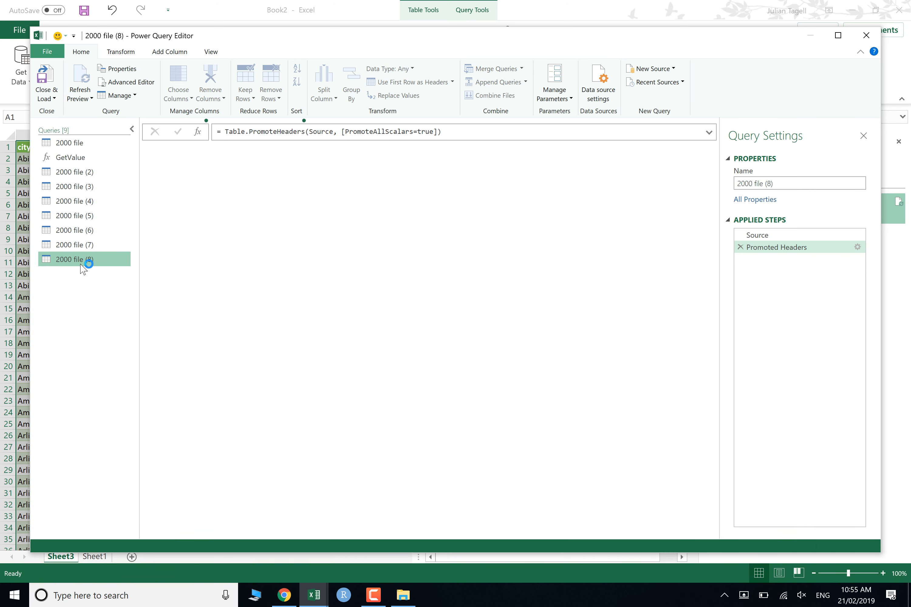
{"action": "right_click", "coordinate": [83, 259]}
{"action": "left_click", "coordinate": [112, 320]}
{"action": "right_click", "coordinate": [81, 275]}
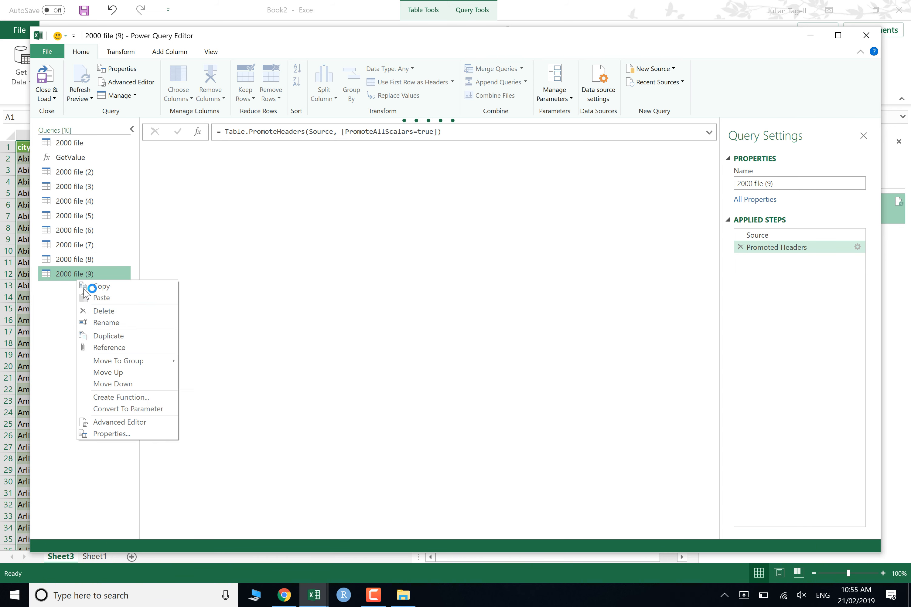
{"action": "left_click", "coordinate": [110, 337]}
{"action": "right_click", "coordinate": [77, 292]}
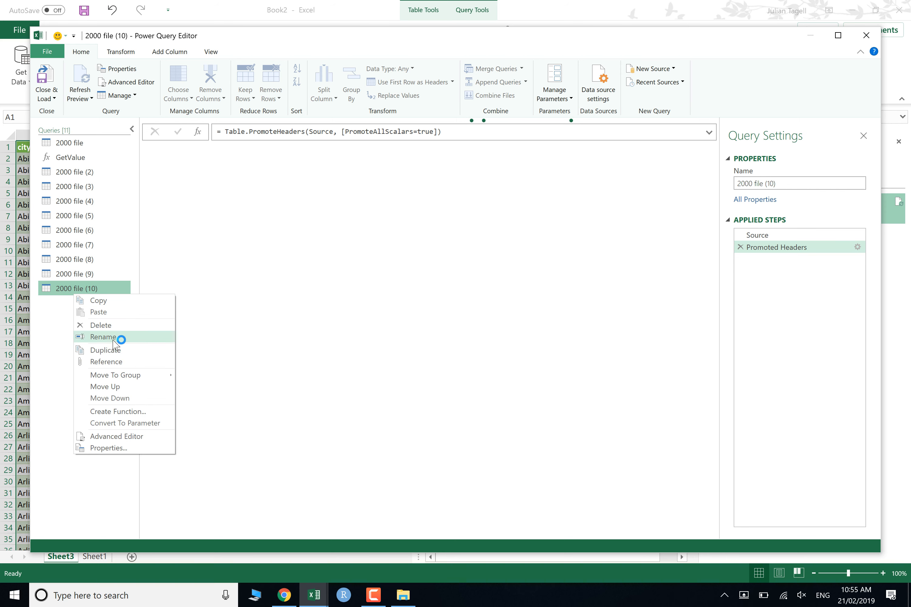
{"action": "left_click", "coordinate": [119, 352]}
{"action": "right_click", "coordinate": [81, 305]}
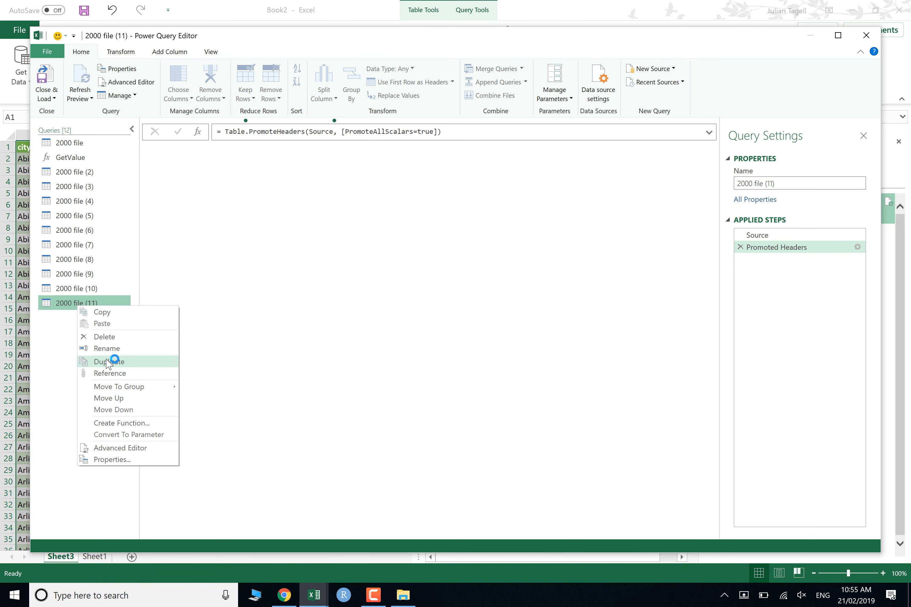
{"action": "left_click", "coordinate": [117, 359]}
{"action": "right_click", "coordinate": [77, 318]}
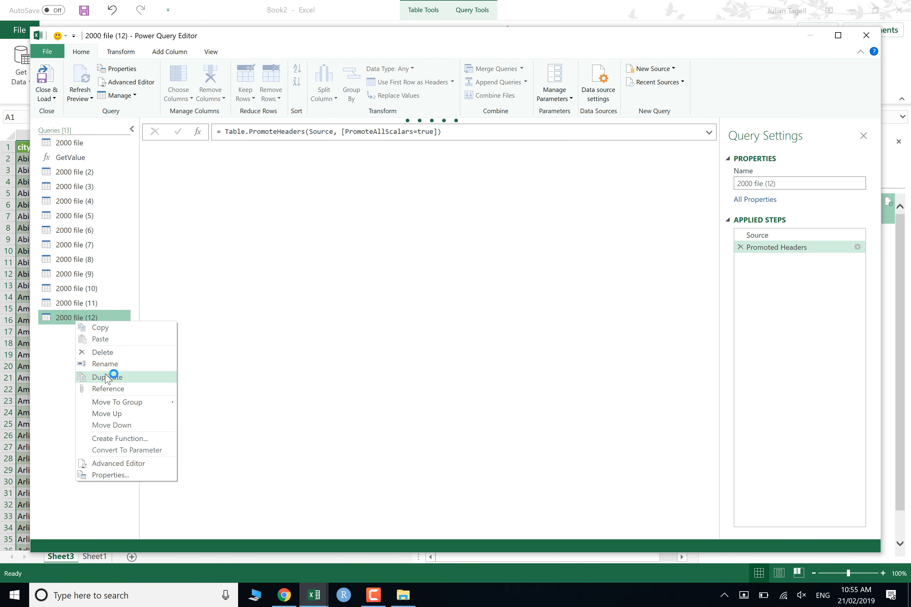
{"action": "left_click", "coordinate": [113, 374]}
{"action": "right_click", "coordinate": [83, 336]}
{"action": "left_click", "coordinate": [114, 392]}
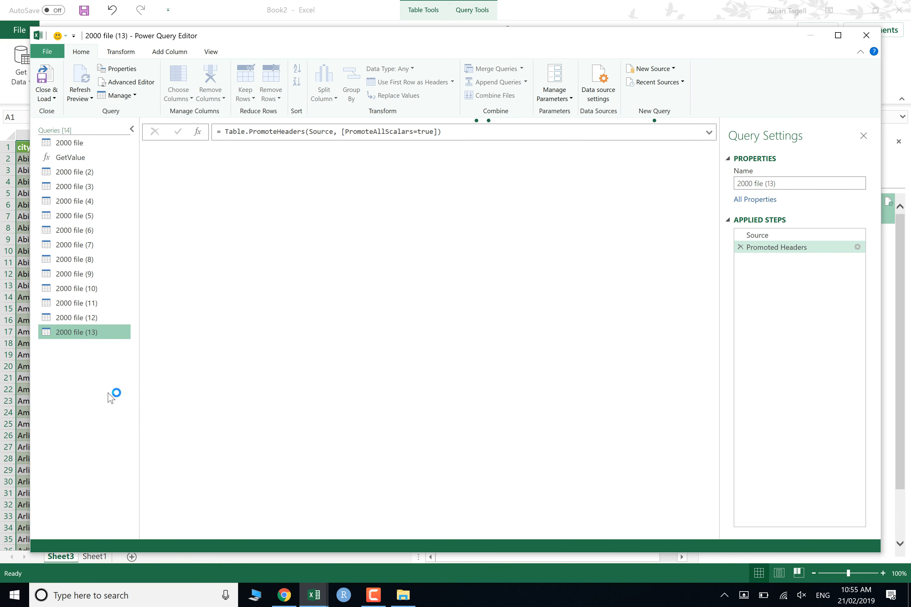
Change the GetValue argument to "filename2" in the Source step of the 2000 file (2) query
{"action": "left_click", "coordinate": [72, 173]}
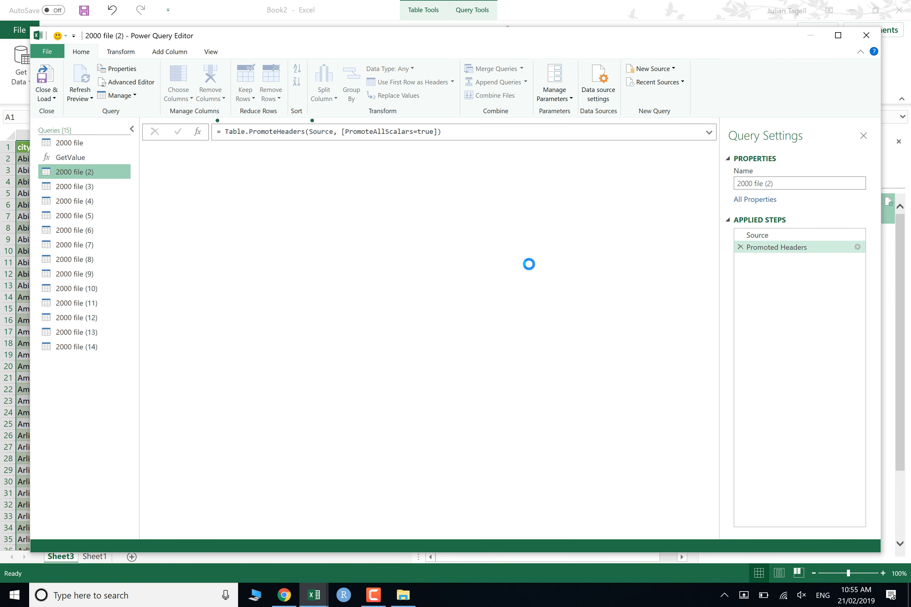
{"action": "left_click", "coordinate": [777, 236]}
{"action": "left_click", "coordinate": [414, 130]}
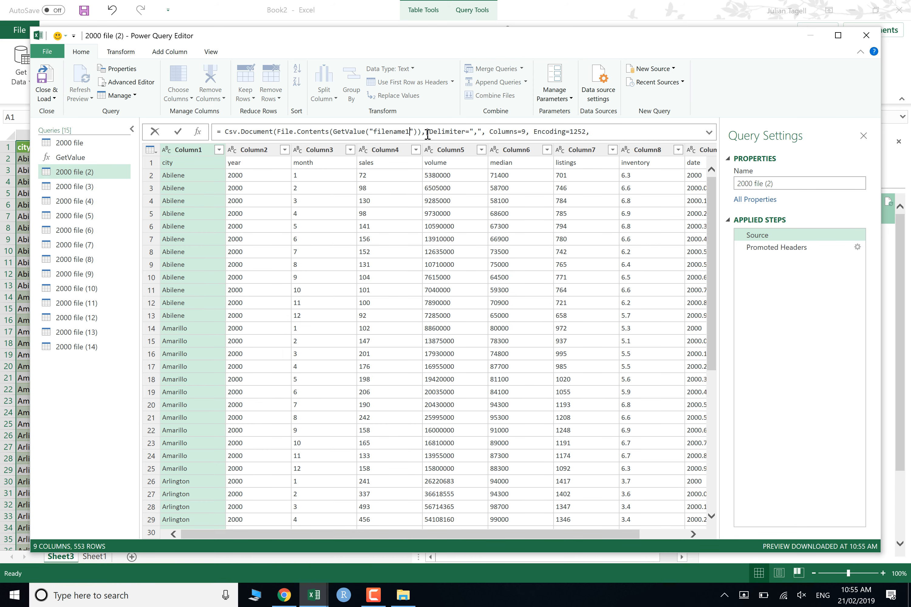
{"action": "key", "text": "Return"}
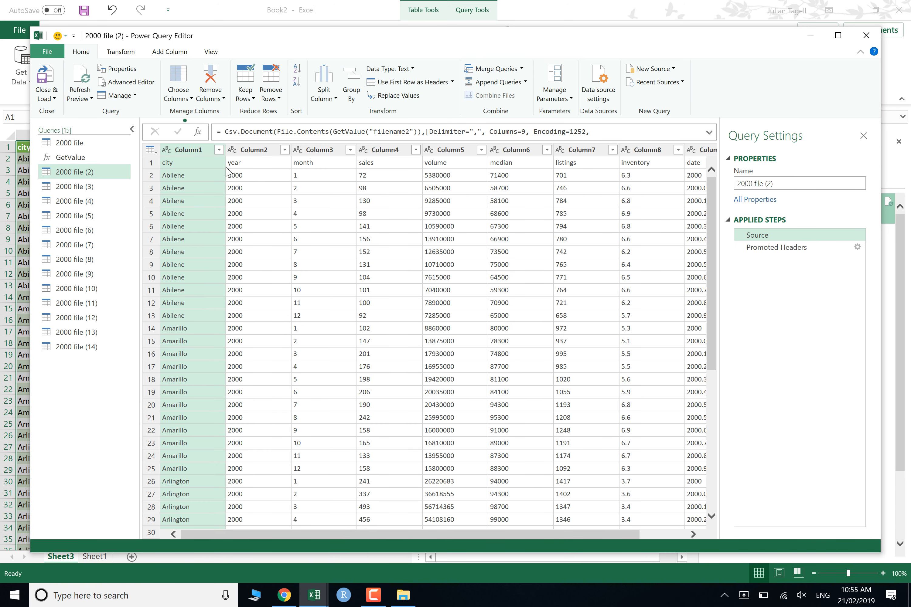
Change the GetValue argument to "filename3" in the Source step of the 2000 file (3) query
{"action": "left_click", "coordinate": [86, 190]}
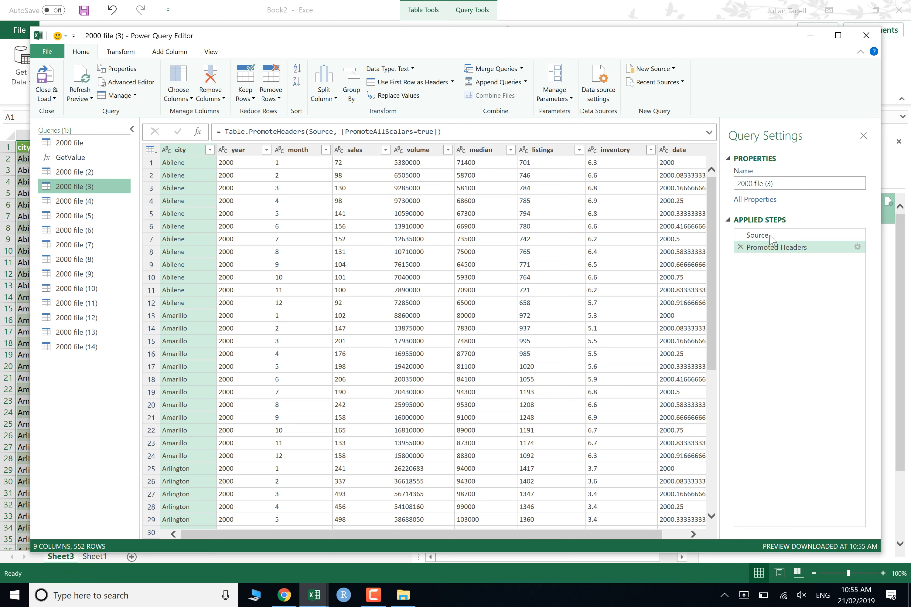
{"action": "left_click", "coordinate": [770, 235]}
{"action": "left_click", "coordinate": [411, 132]}
{"action": "left_click", "coordinate": [410, 131]}
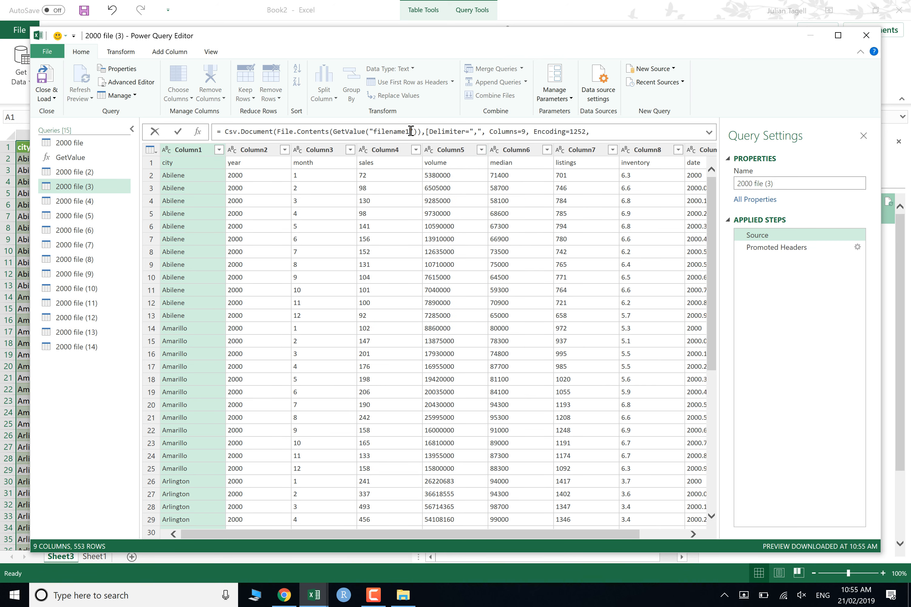
{"action": "type", "text": "3"}
{"action": "key", "text": "Return"}
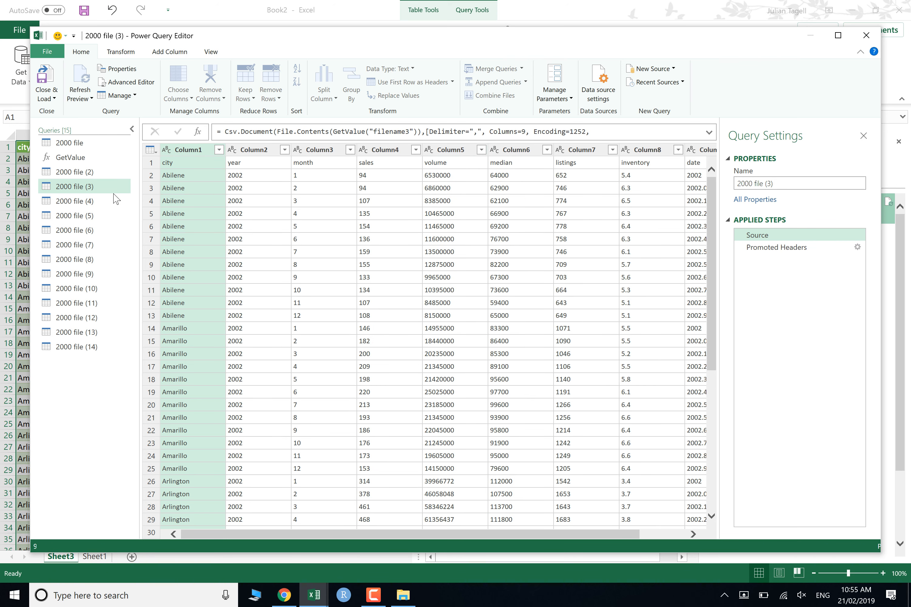
Change the GetValue argument to "filename4" in the Source step of the 2000 file (4) query
{"action": "left_click", "coordinate": [75, 201]}
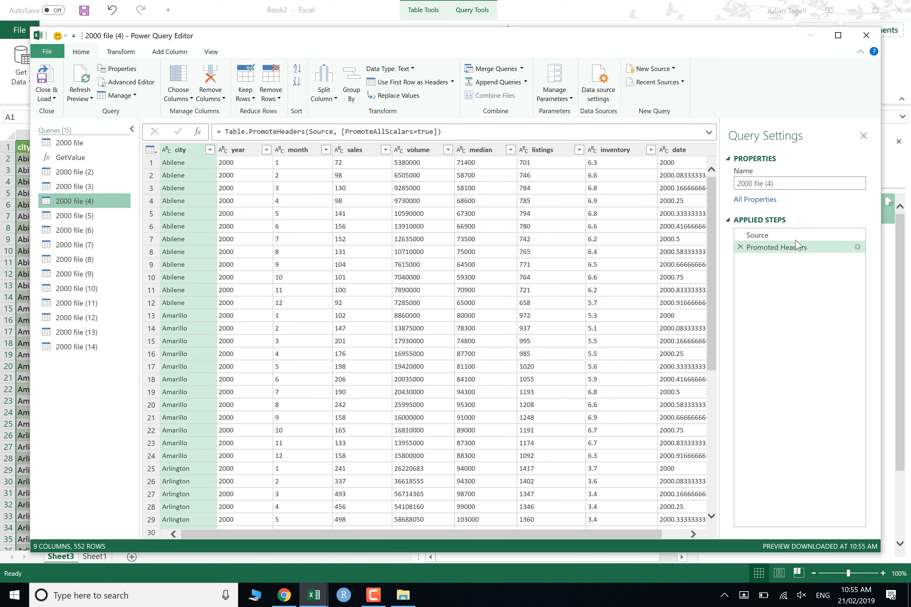
{"action": "left_click", "coordinate": [787, 237]}
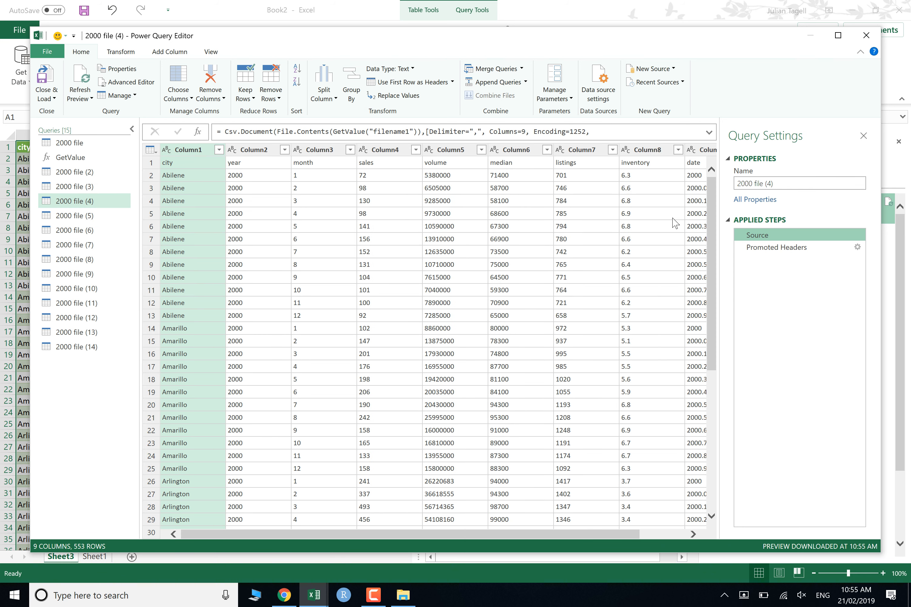
{"action": "left_click", "coordinate": [408, 131]}
{"action": "key", "text": "BackSpace"}
{"action": "type", "text": "4"}
{"action": "key", "text": "Return"}
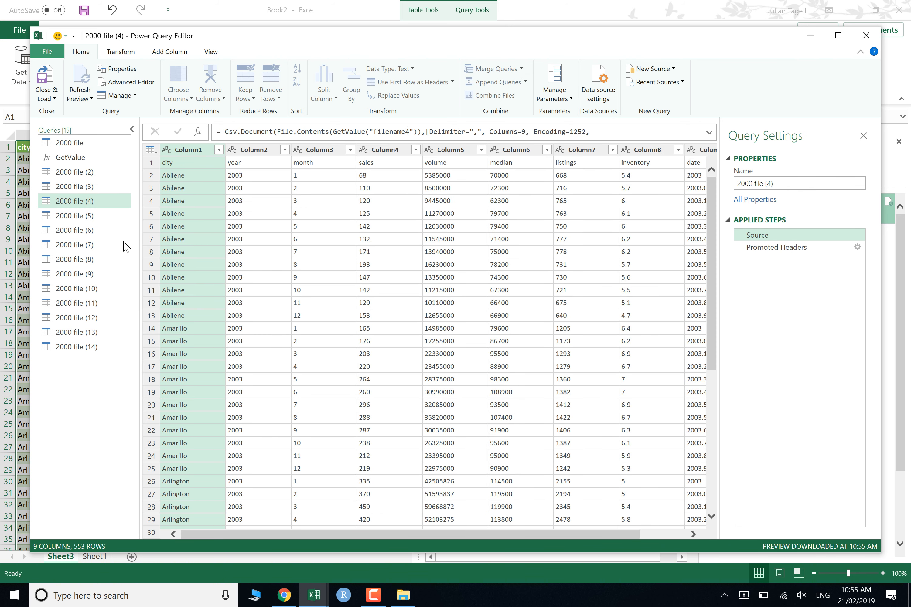
Change the GetValue argument to "filename5" in the Source step of the 2000 file (5) query
{"action": "left_click", "coordinate": [78, 216]}
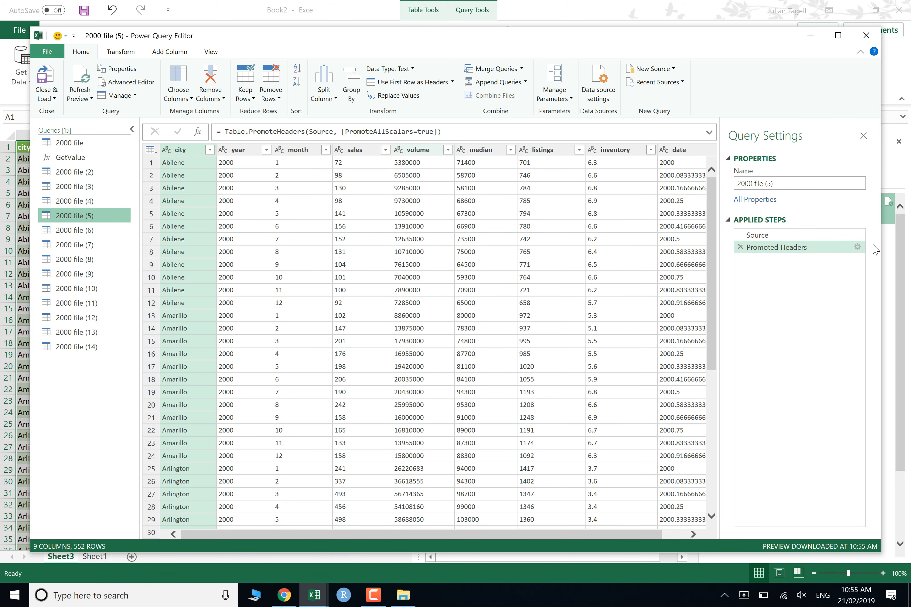
{"action": "left_click", "coordinate": [787, 235]}
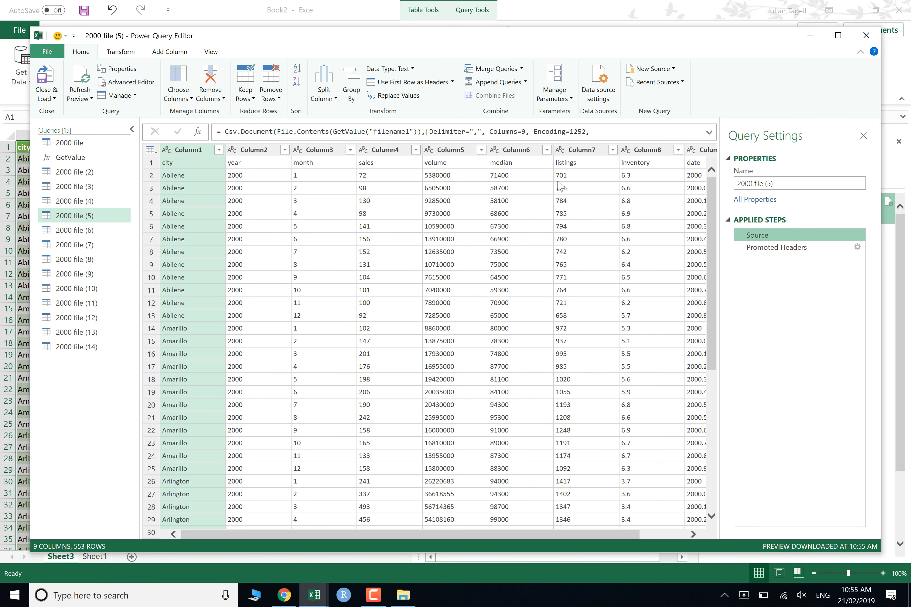
{"action": "left_click", "coordinate": [411, 133]}
{"action": "type", "text": "5"}
{"action": "key", "text": "Return"}
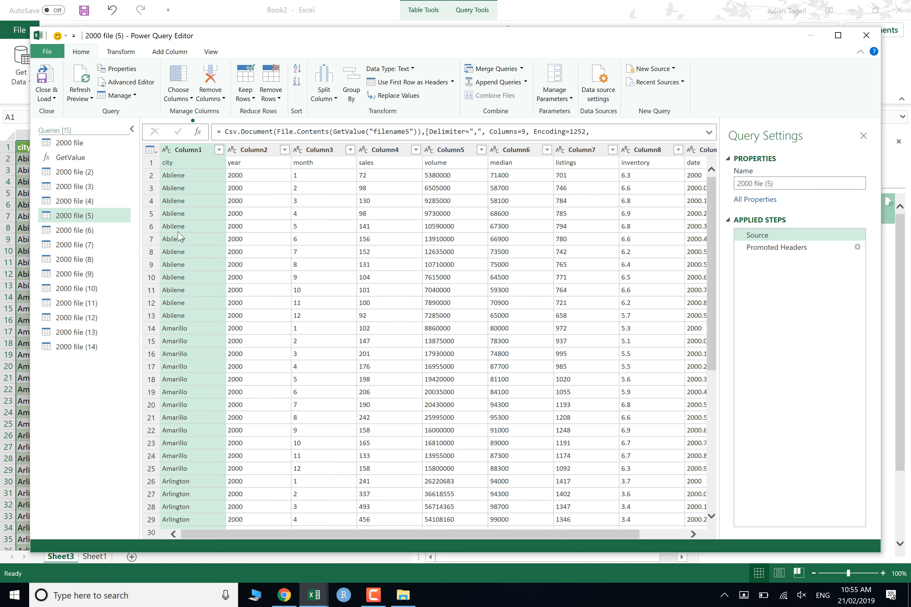
Change the GetValue argument to "filename6" in the Source step of the 2000 file (6) query
{"action": "left_click", "coordinate": [83, 230]}
{"action": "left_click", "coordinate": [769, 235]}
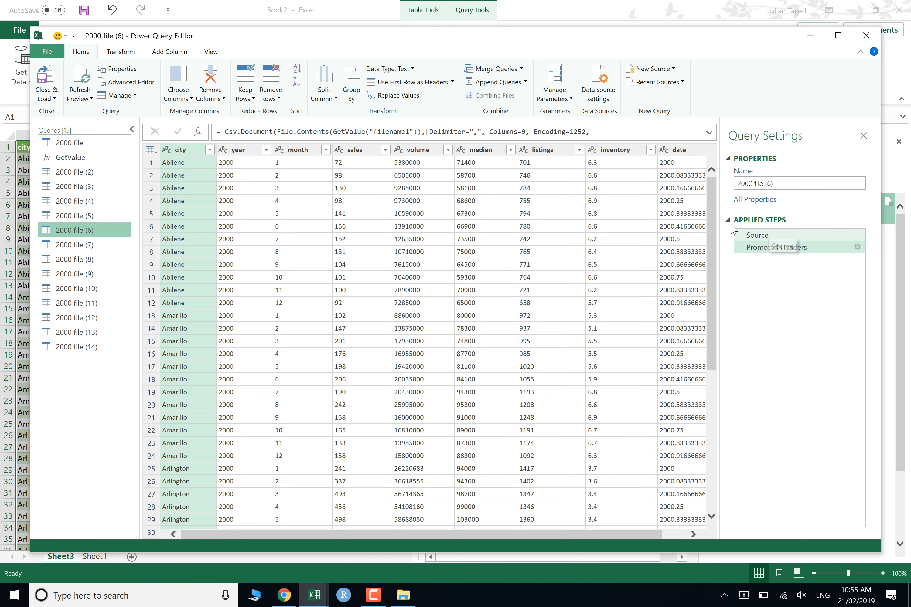
{"action": "left_click", "coordinate": [409, 131]}
{"action": "key", "text": "BackSpace"}
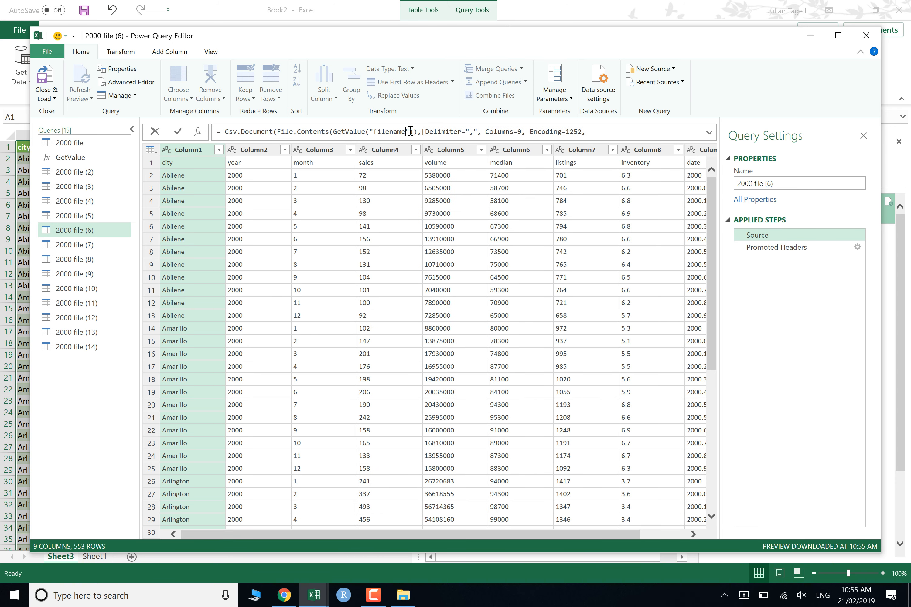
{"action": "type", "text": "6"}
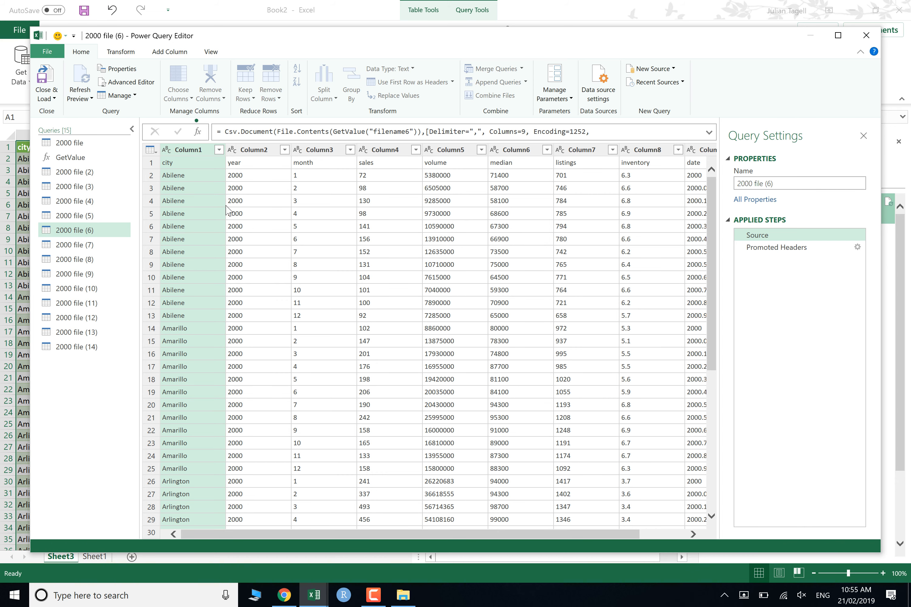
{"action": "key", "text": "Return"}
Change the GetValue argument to "filename7" in the Source step of the 2000 file (7) query
{"action": "left_click", "coordinate": [84, 245]}
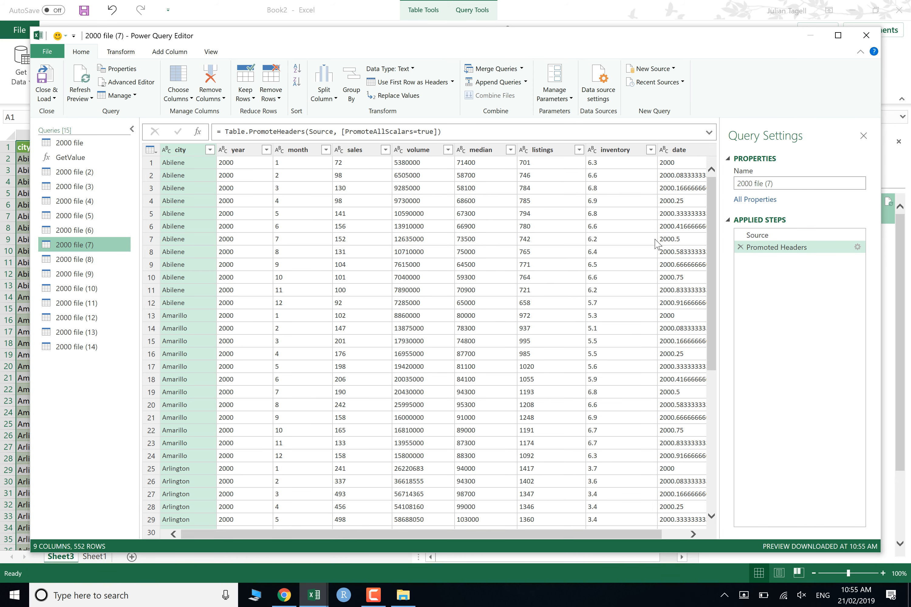
{"action": "left_click", "coordinate": [756, 235]}
{"action": "left_click", "coordinate": [409, 131]}
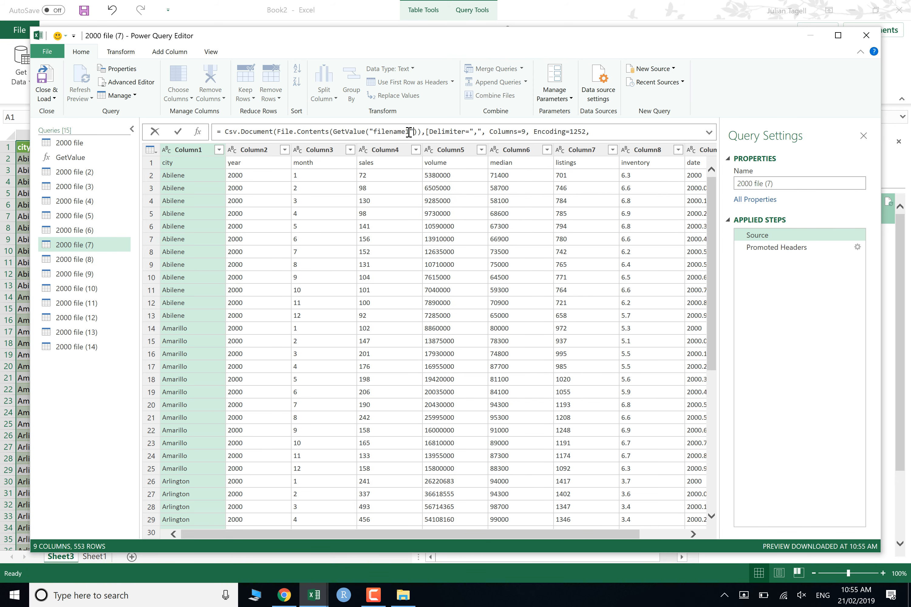
{"action": "key", "text": "Left"}
{"action": "key", "text": "BackSpace"}
{"action": "type", "text": "7"}
{"action": "key", "text": "Return"}
Change the GetValue argument to "filename7" in the Source step of the 2000 file (8) query
{"action": "left_click", "coordinate": [78, 259]}
{"action": "left_click", "coordinate": [757, 235]}
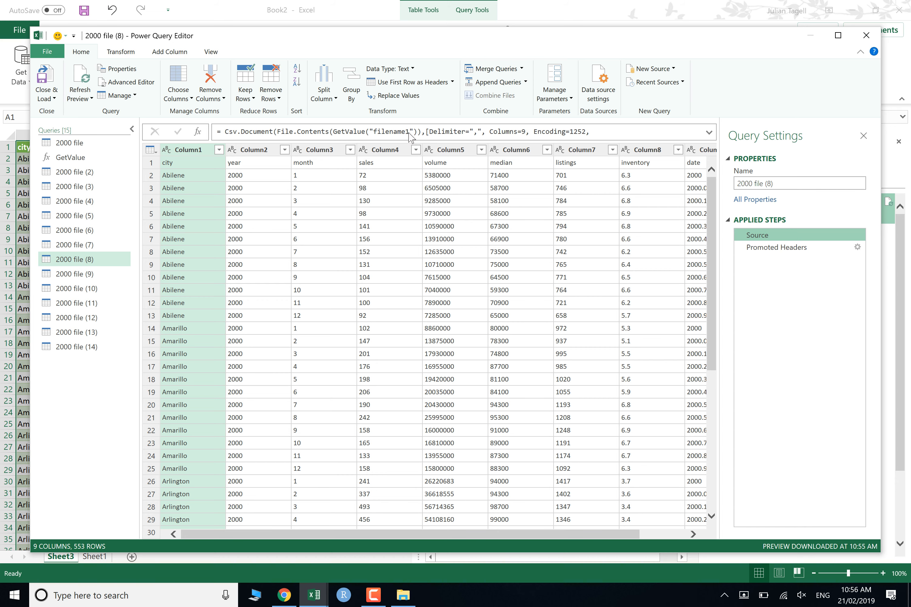
{"action": "left_click", "coordinate": [412, 133]}
{"action": "key", "text": "BackSpace"}
{"action": "type", "text": "7"}
{"action": "key", "text": "Return"}
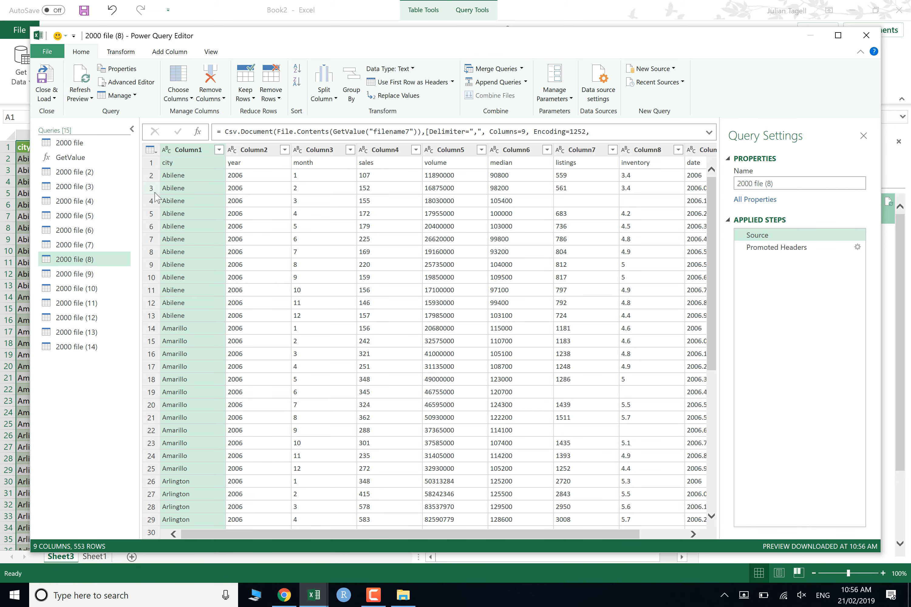
Change the GetValue argument to "filename8" in the Source step of the 2000 file (9) query
{"action": "left_click", "coordinate": [86, 275]}
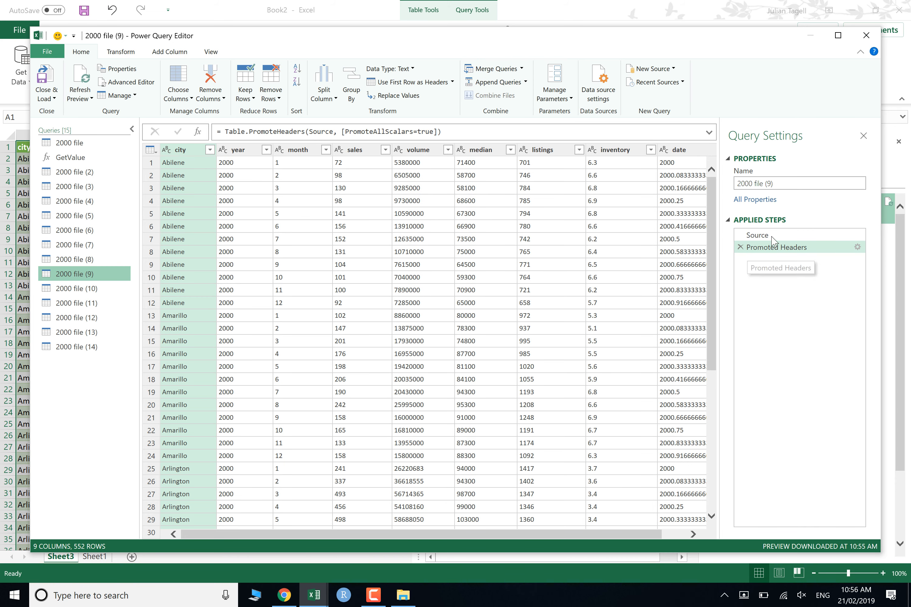
{"action": "left_click", "coordinate": [757, 235]}
{"action": "left_click", "coordinate": [415, 132]}
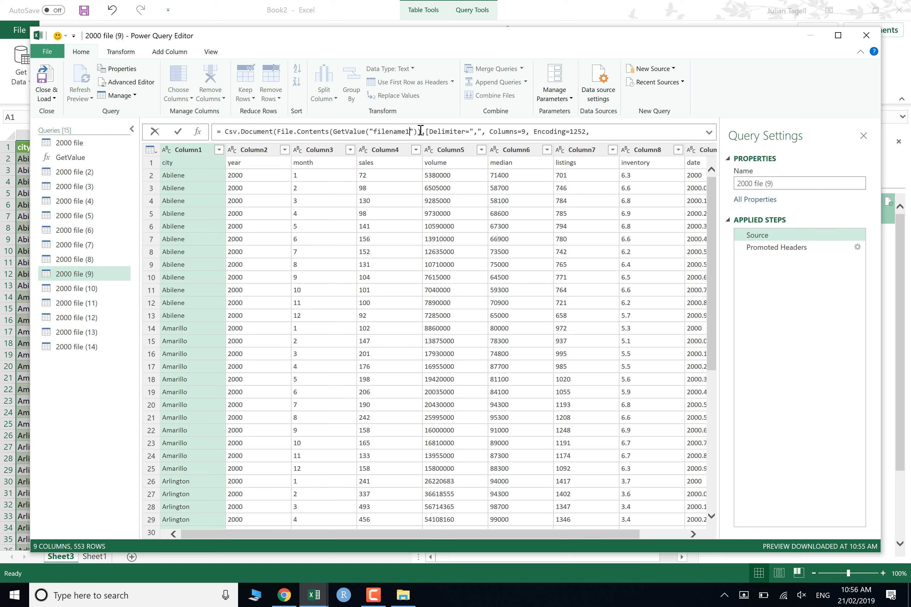
{"action": "key", "text": "BackSpace"}
{"action": "type", "text": "8"}
{"action": "key", "text": "Return"}
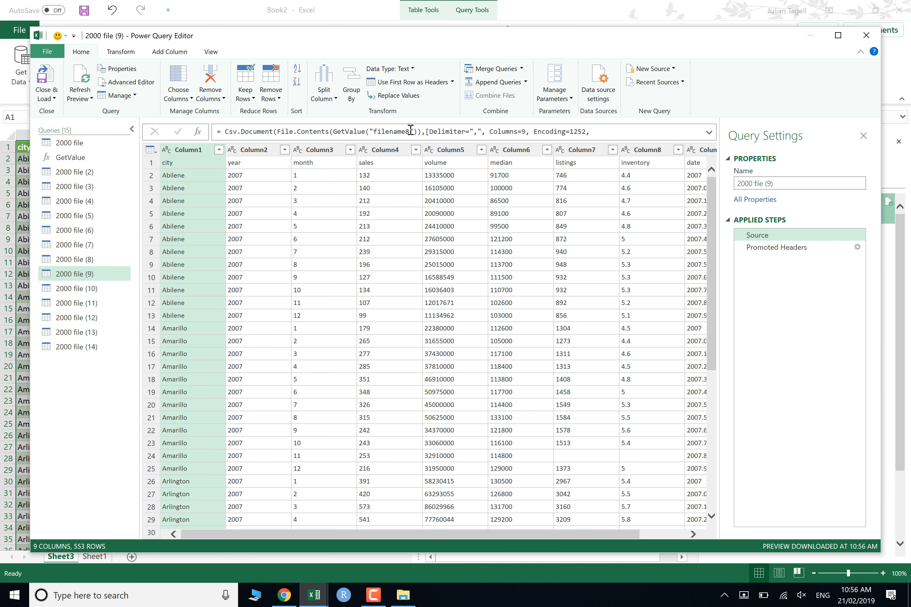
Correct the GetValue argument to "filename9" in the Source step of the 2000 file (9) query
{"action": "left_click", "coordinate": [409, 132]}
{"action": "key", "text": "BackSpace"}
{"action": "type", "text": "9"}
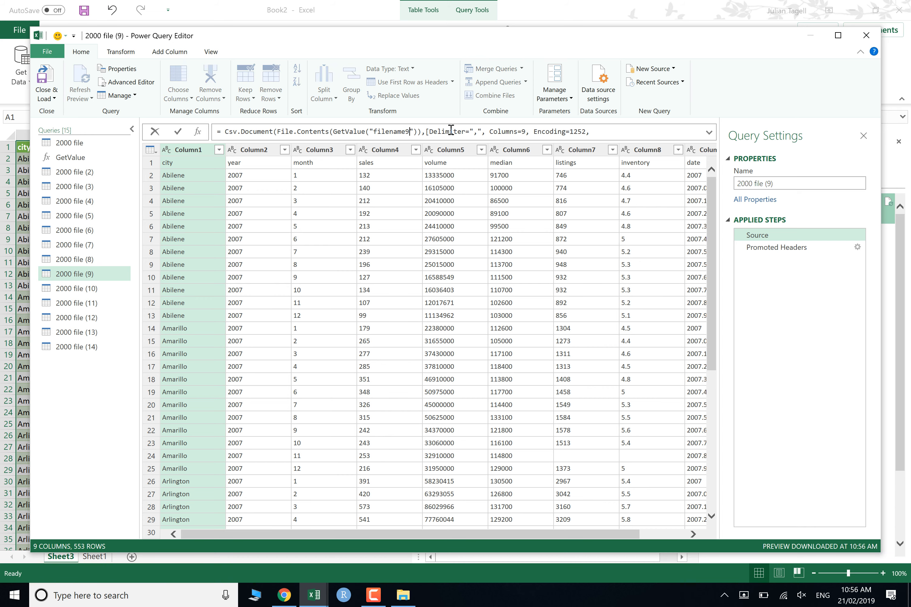
{"action": "key", "text": "Return"}
Check which filename reference the Source steps of the 2000 file (8), (7), (2) and (3) queries use
{"action": "left_click", "coordinate": [60, 262]}
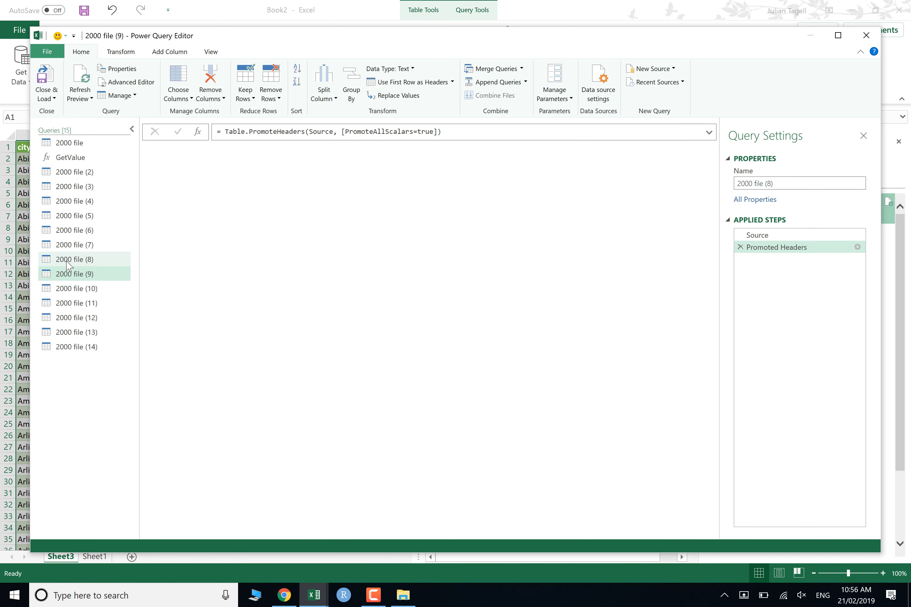
{"action": "left_click", "coordinate": [760, 237]}
{"action": "left_click", "coordinate": [70, 245]}
{"action": "left_click", "coordinate": [758, 236]}
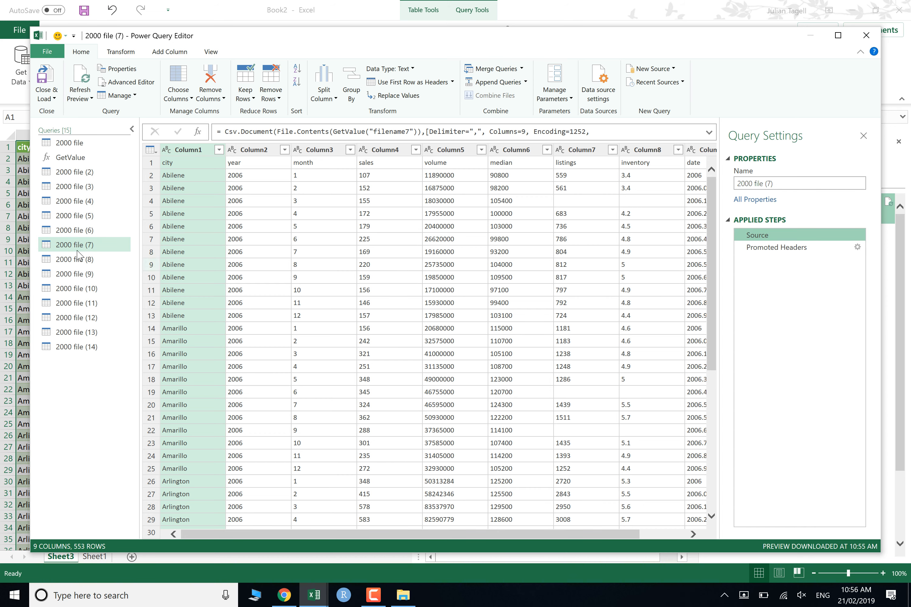
{"action": "left_click", "coordinate": [73, 260]}
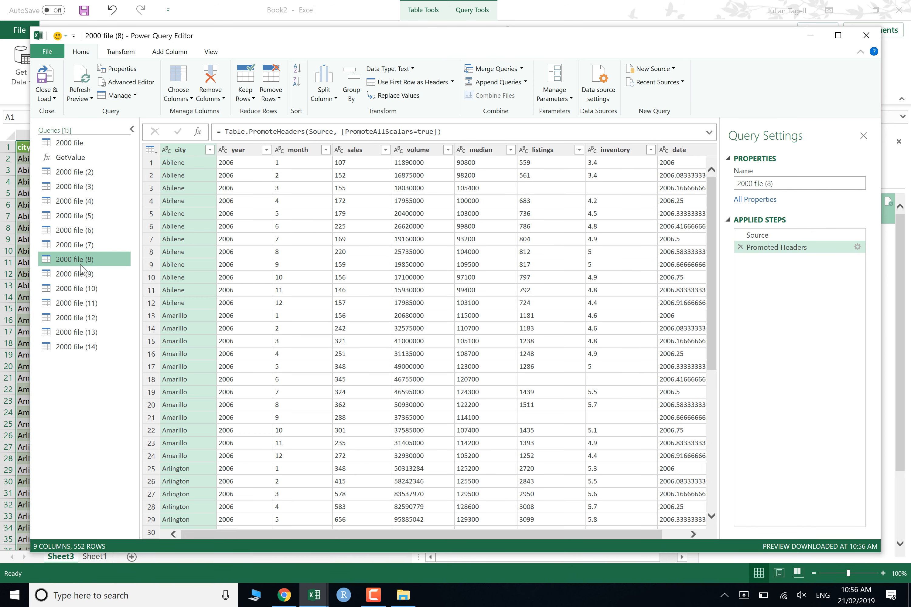
{"action": "left_click", "coordinate": [70, 172]}
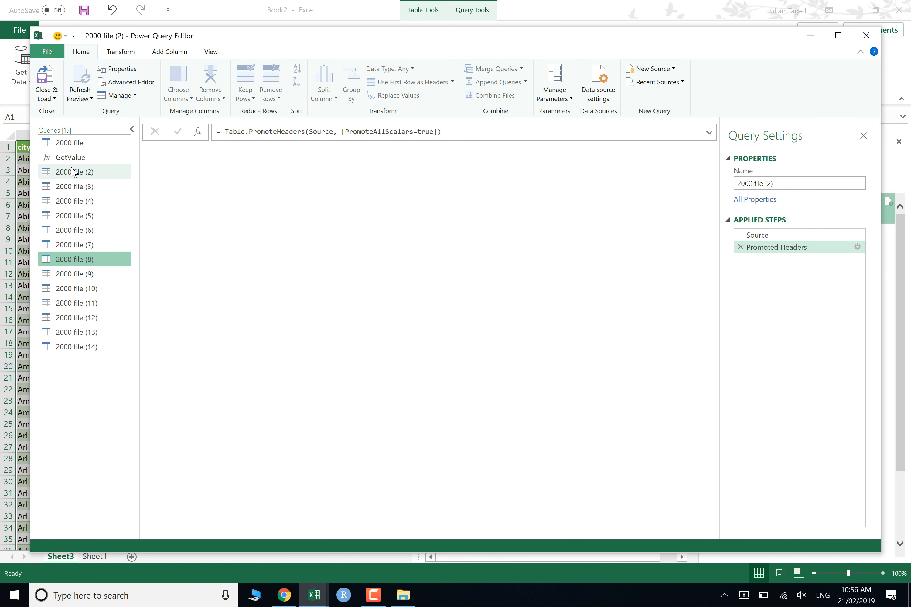
{"action": "left_click", "coordinate": [768, 237]}
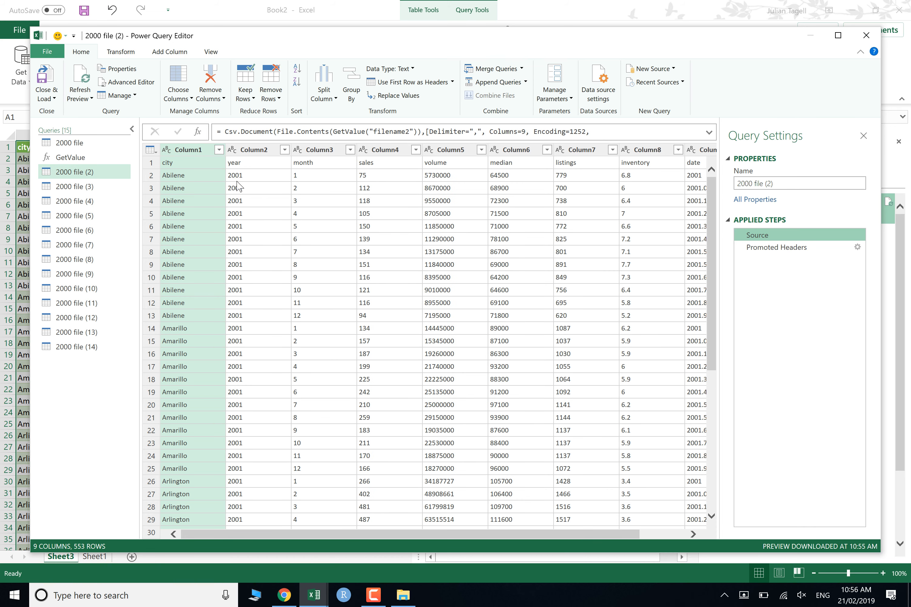
{"action": "left_click", "coordinate": [92, 187]}
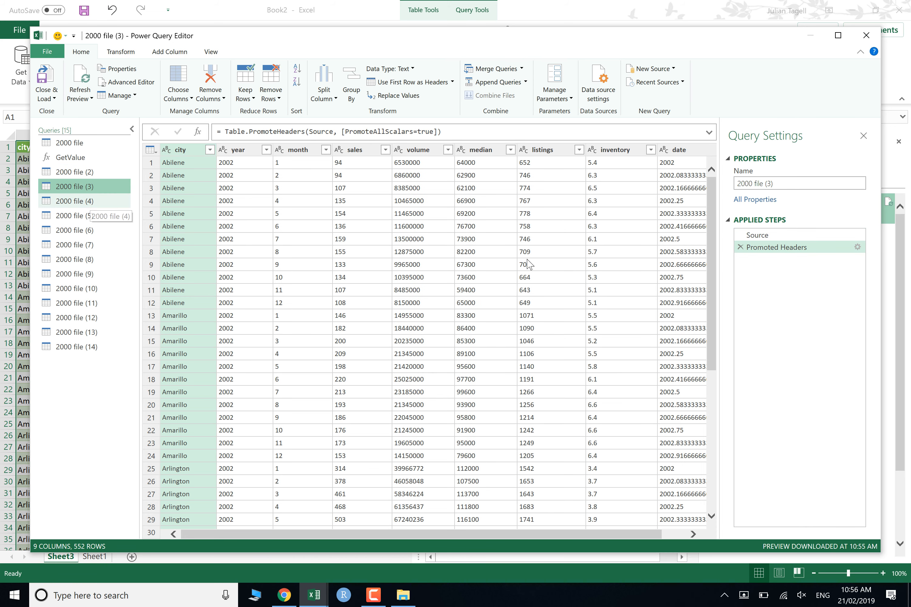
{"action": "left_click", "coordinate": [754, 235]}
Correct the GetValue argument to "filename8" in the 2000 file (8) query's Source step, and check the Source step of 2000 file (9)
{"action": "left_click", "coordinate": [74, 259]}
{"action": "left_click", "coordinate": [757, 235]}
{"action": "left_click", "coordinate": [410, 132]}
{"action": "key", "text": "BackSpace"}
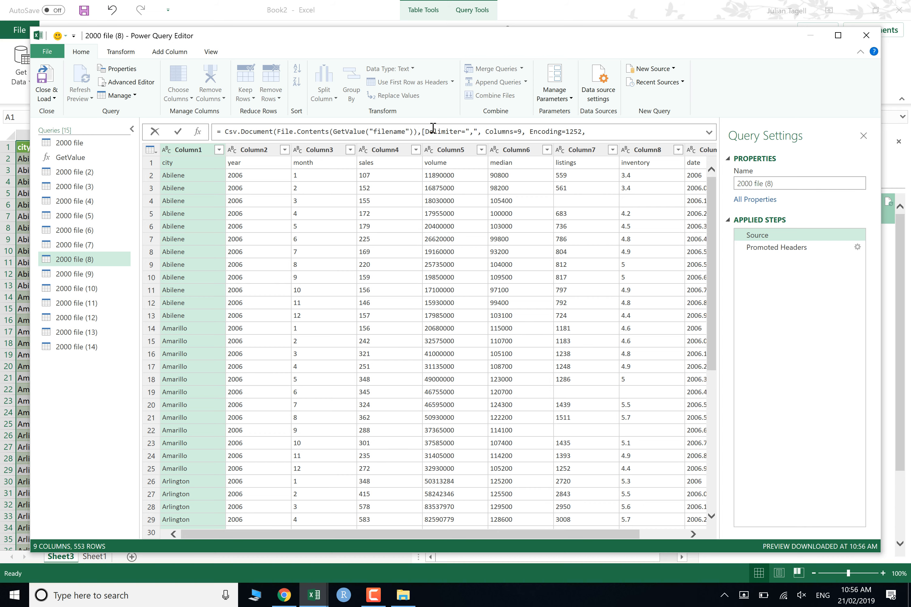
{"action": "type", "text": "8"}
{"action": "key", "text": "Return"}
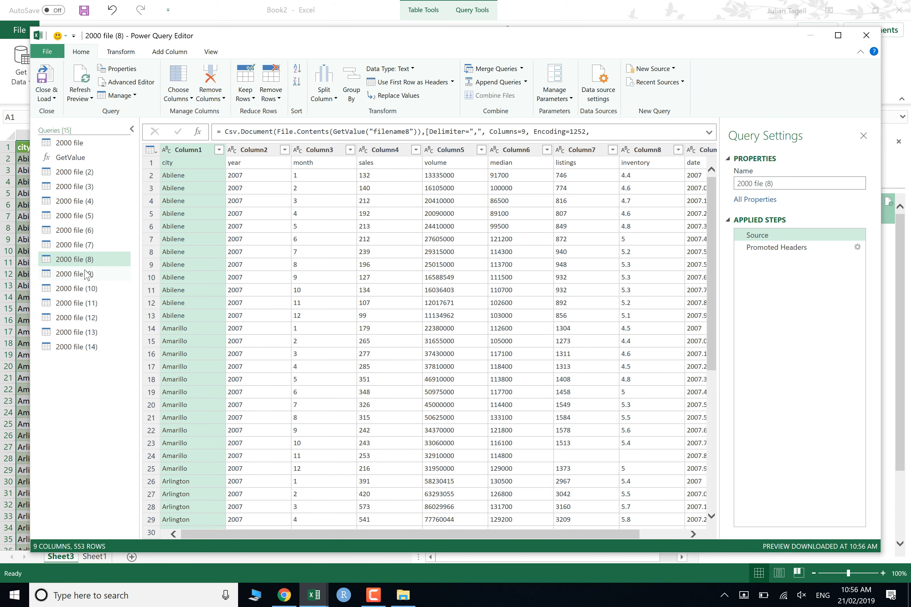
{"action": "left_click", "coordinate": [78, 273]}
{"action": "left_click", "coordinate": [757, 236]}
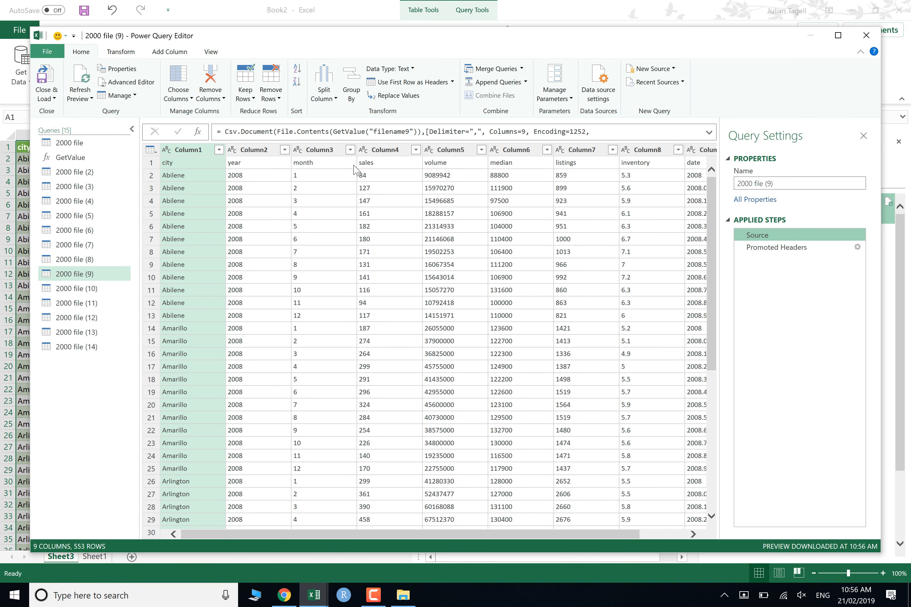
Change the GetValue argument to "filename11" in the Source step of the 2000 file (11) query
{"action": "left_click", "coordinate": [77, 303]}
{"action": "left_click", "coordinate": [757, 236]}
{"action": "left_click", "coordinate": [412, 132]}
{"action": "key", "text": "BackSpace"}
{"action": "type", "text": "11"}
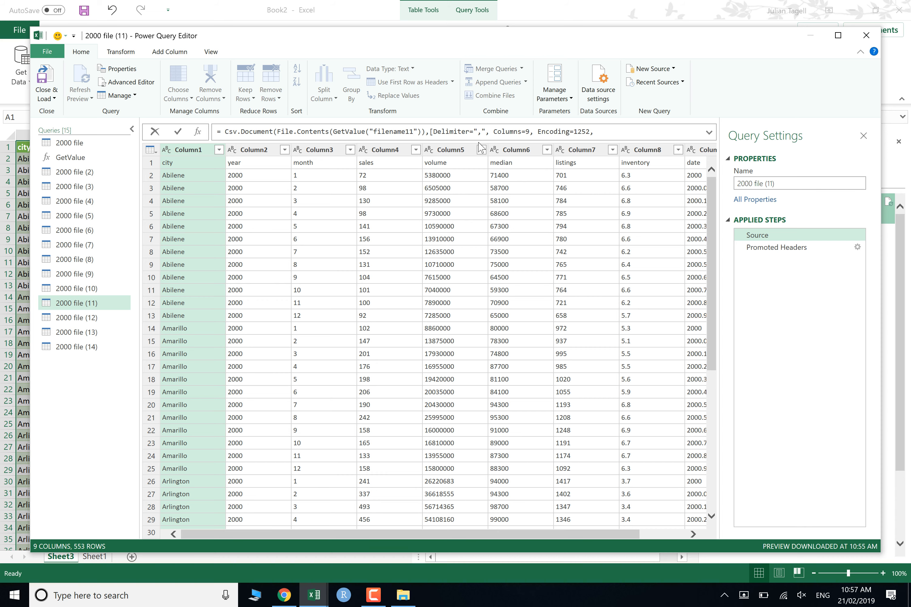
{"action": "key", "text": "Return"}
Change the GetValue argument to "filename12" in the Source step of the 2000 file (12) query
{"action": "left_click", "coordinate": [90, 318]}
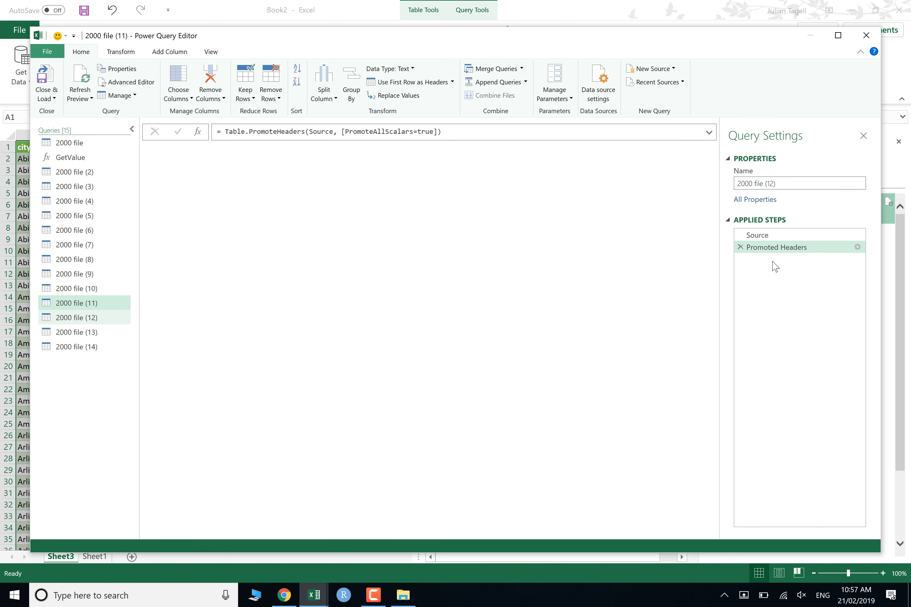
{"action": "left_click", "coordinate": [759, 235]}
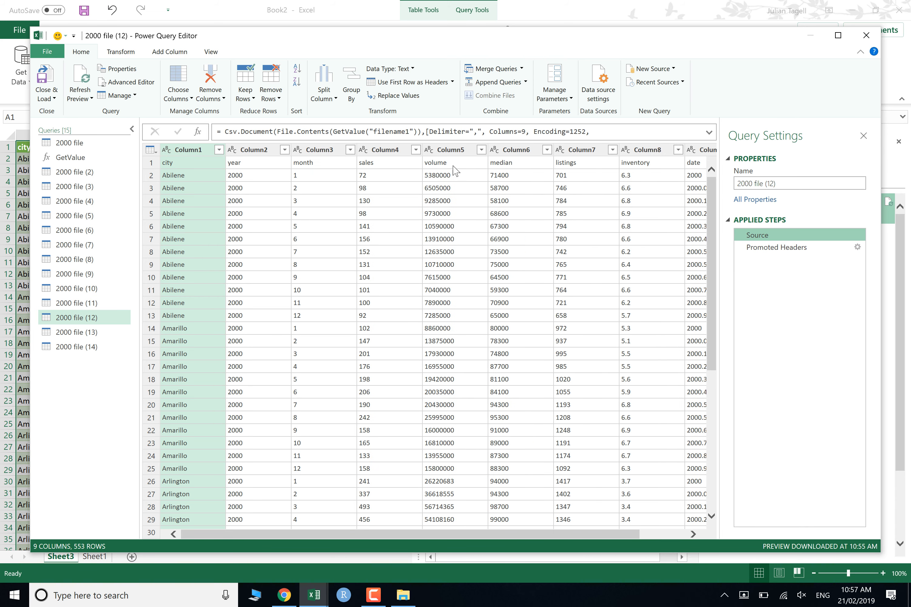
{"action": "left_click", "coordinate": [413, 132]}
{"action": "type", "text": "2"}
{"action": "key", "text": "Return"}
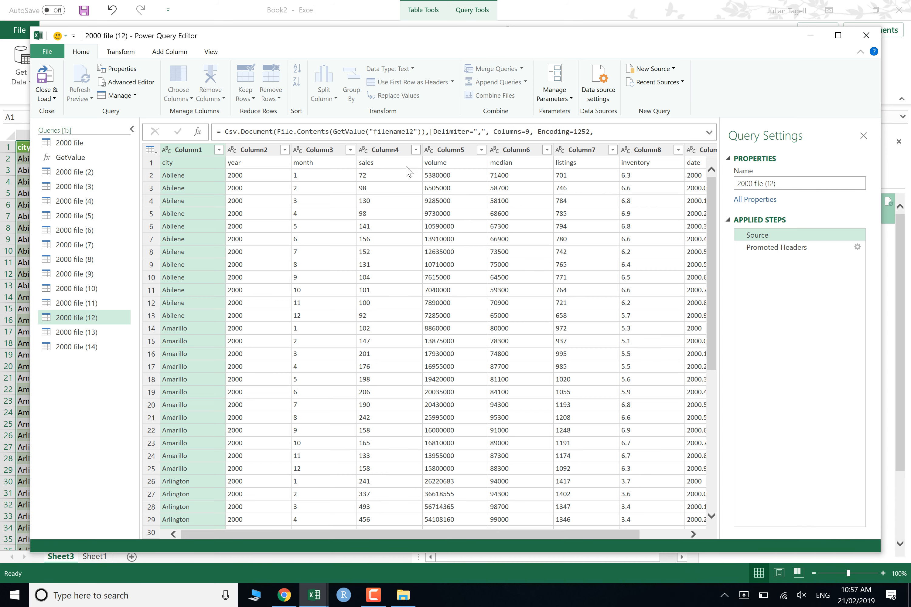
Change the GetValue argument to "filename13" in the Source step of the 2000 file (13) query
{"action": "left_click", "coordinate": [95, 333]}
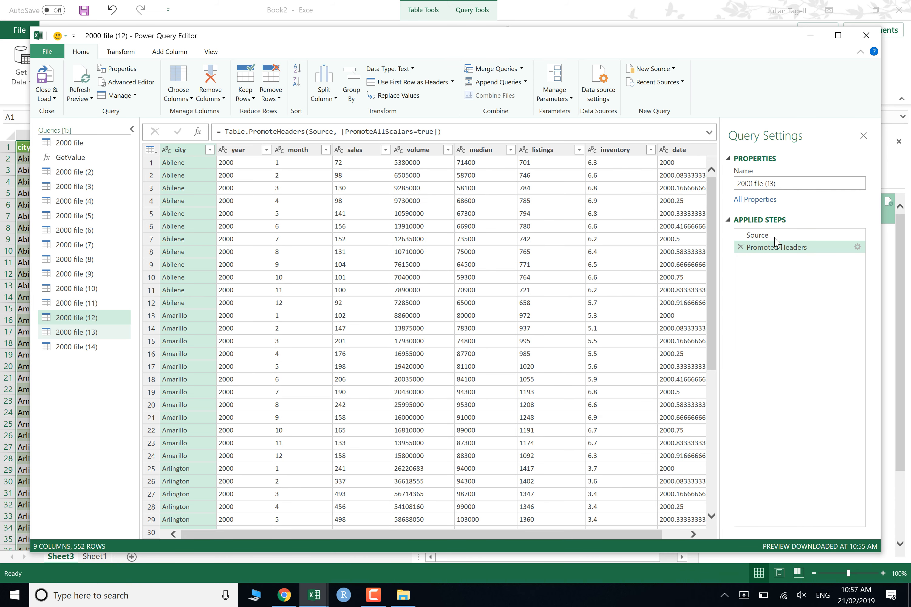
{"action": "left_click", "coordinate": [758, 235]}
{"action": "left_click", "coordinate": [411, 133]}
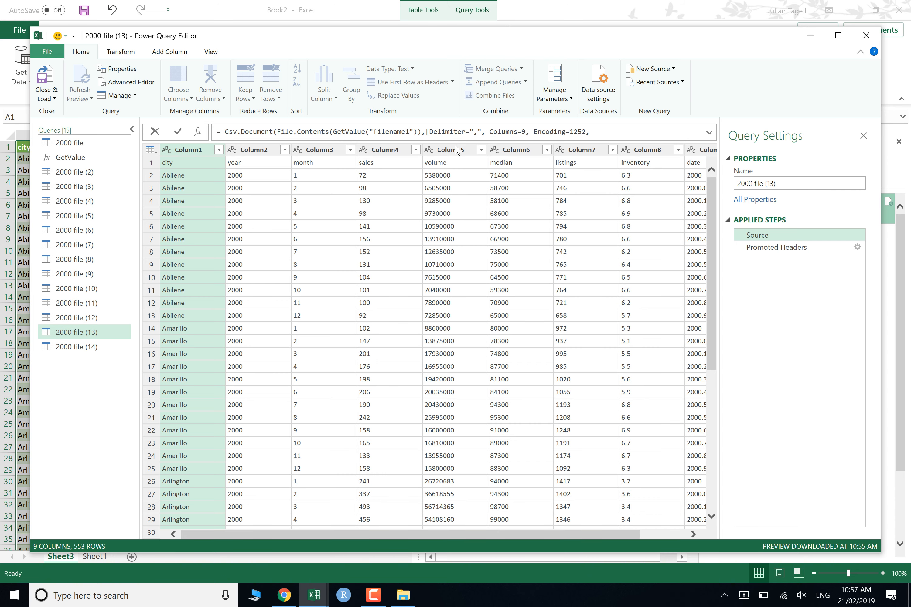
{"action": "type", "text": "3"}
{"action": "key", "text": "Return"}
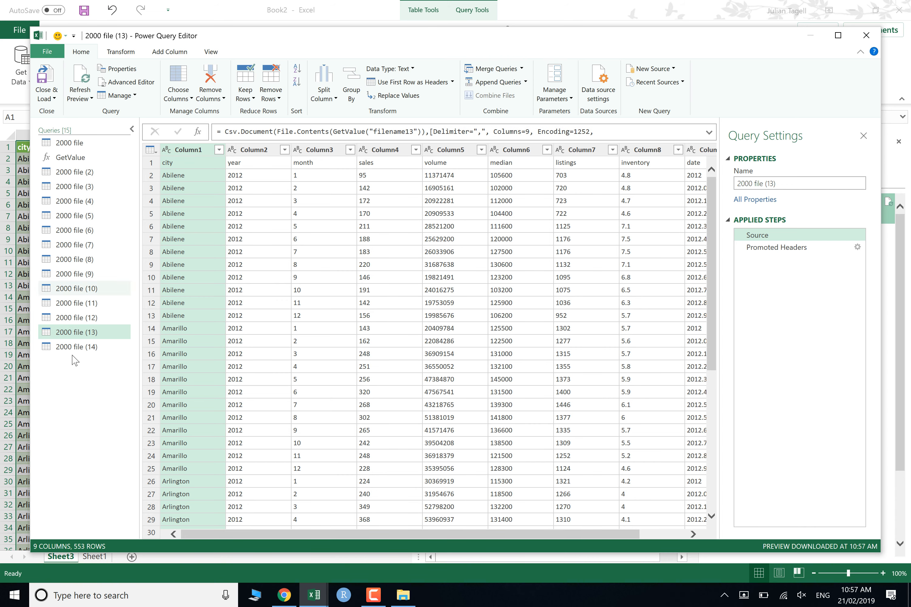
Change the GetValue argument to "filename14" in the 2000 file (14) query's Source step, and load the queries into the workbook
{"action": "left_click", "coordinate": [75, 347]}
{"action": "left_click", "coordinate": [770, 238]}
{"action": "left_click", "coordinate": [410, 133]}
{"action": "type", "text": "4"}
{"action": "key", "text": "Return"}
{"action": "left_click", "coordinate": [46, 76]}
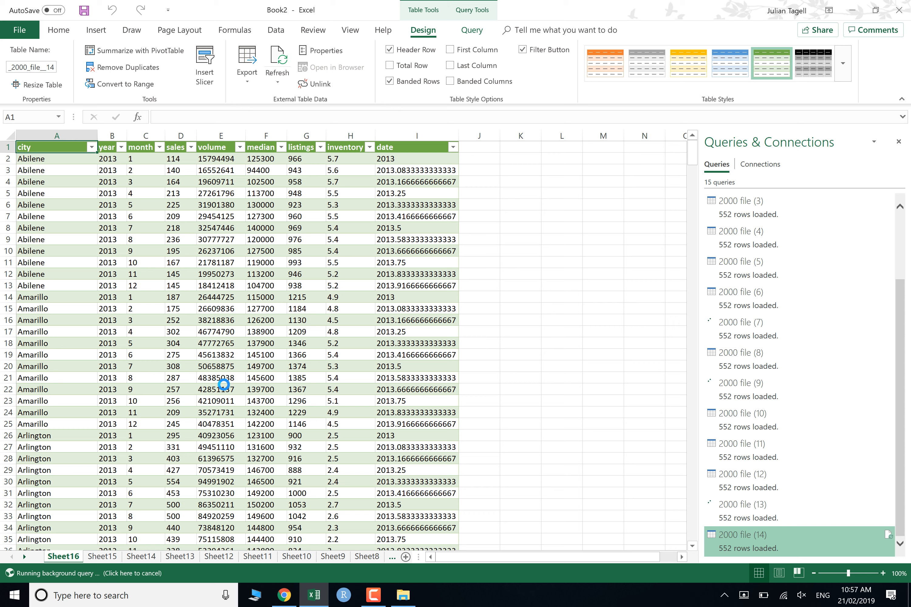
Delete all the query output sheets from Sheet3 through Sheet16, keeping only Sheet1 with the filename table
{"action": "left_click", "coordinate": [24, 557]}
{"action": "left_click", "coordinate": [24, 556]}
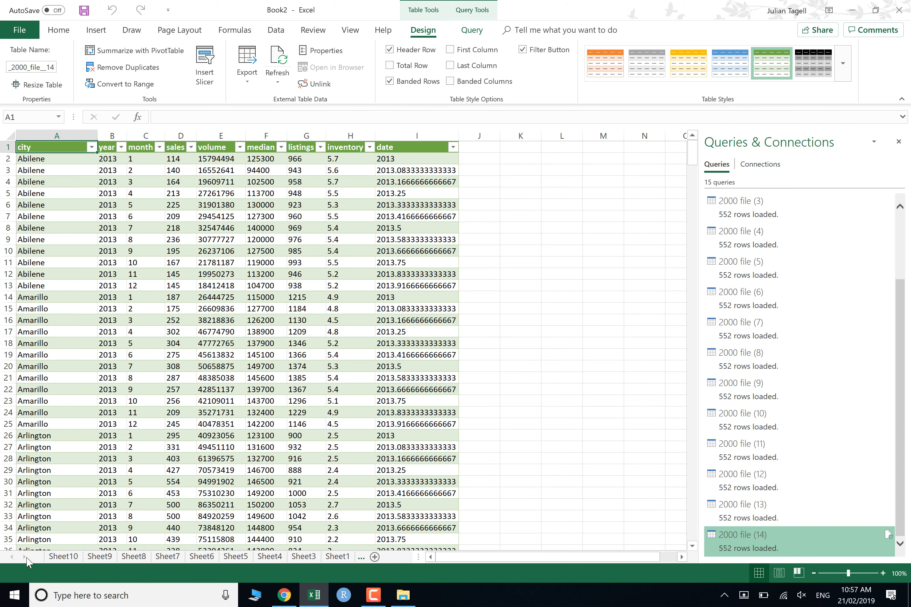
{"action": "left_click", "coordinate": [337, 557]}
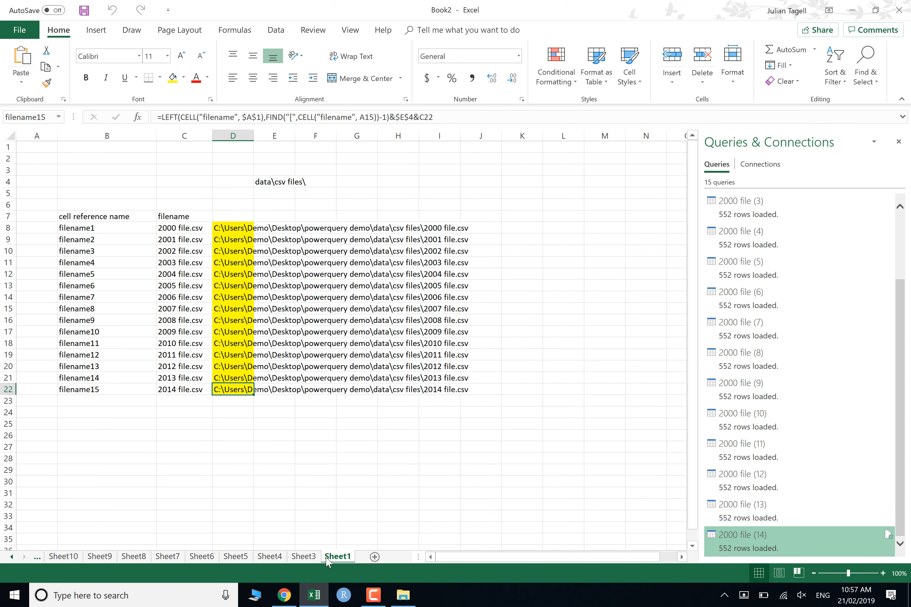
{"action": "left_click", "coordinate": [303, 557]}
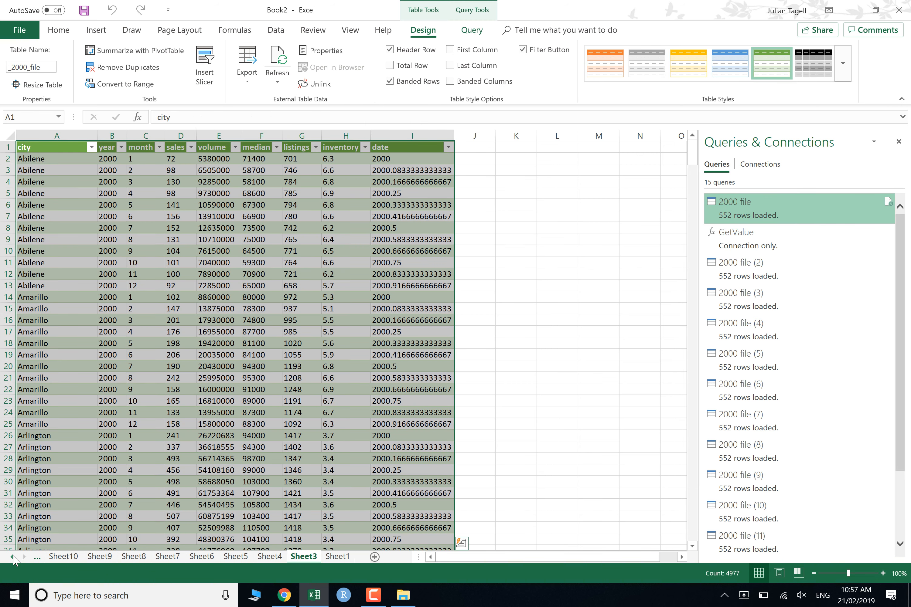
{"action": "left_click", "coordinate": [13, 556]}
{"action": "left_click", "coordinate": [13, 556]}
{"action": "left_click", "coordinate": [13, 557]}
{"action": "left_click", "coordinate": [13, 556]}
{"action": "left_click", "coordinate": [13, 556]}
{"action": "left_click", "coordinate": [13, 557]}
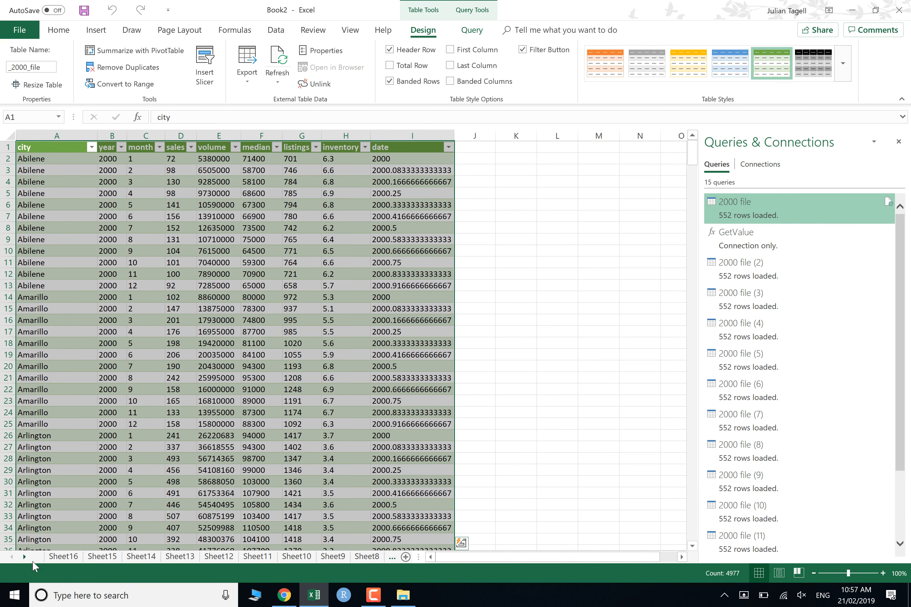
{"action": "left_click", "coordinate": [64, 559], "text": "shift"}
{"action": "right_click", "coordinate": [65, 559]}
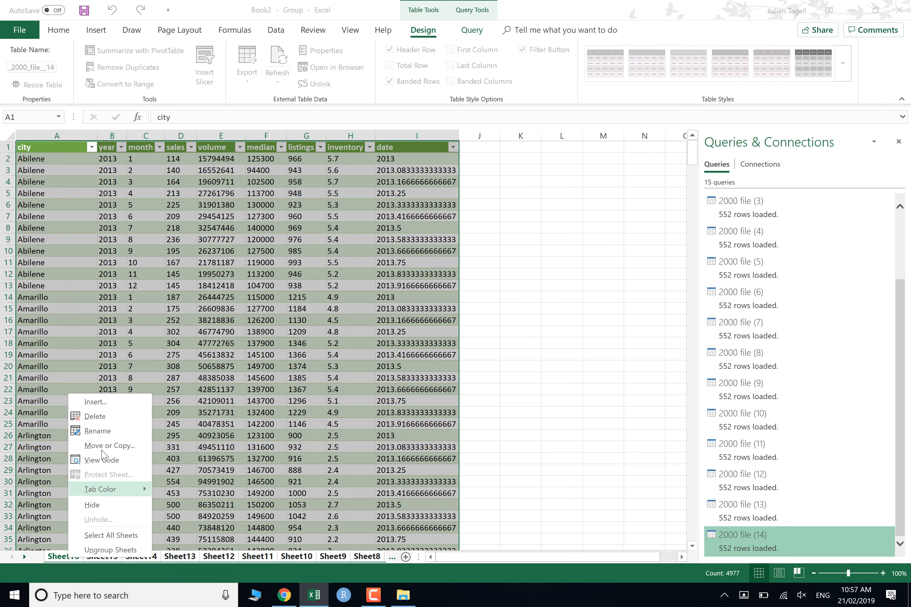
{"action": "left_click", "coordinate": [98, 416]}
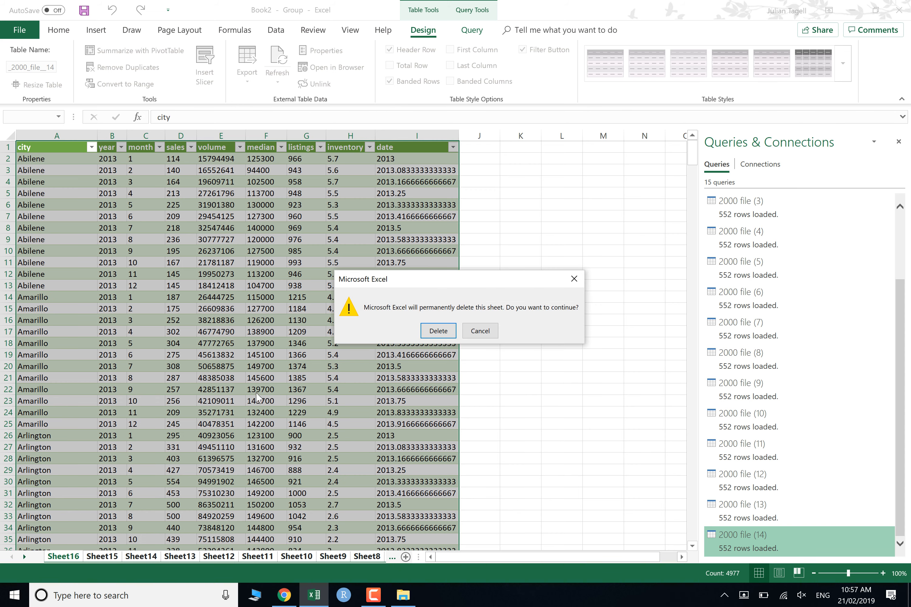
{"action": "left_click", "coordinate": [436, 331]}
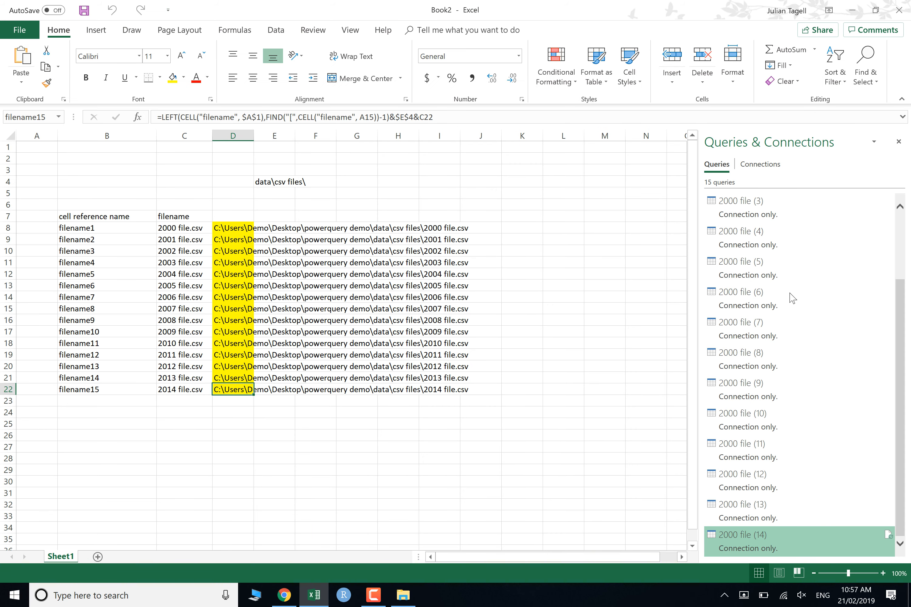
Append the 2000 file queries into one new combined query and load it into the workbook
{"action": "left_click", "coordinate": [276, 30]}
{"action": "left_click", "coordinate": [21, 66]}
{"action": "mouse_move", "coordinate": [55, 222]}
{"action": "left_click", "coordinate": [184, 247]}
{"action": "left_click", "coordinate": [577, 427]}
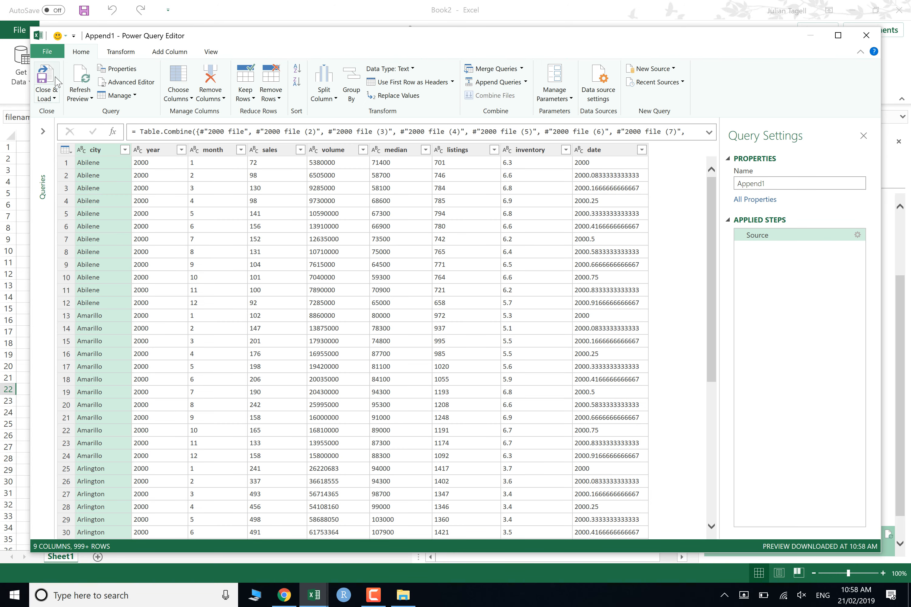
{"action": "left_click", "coordinate": [45, 79]}
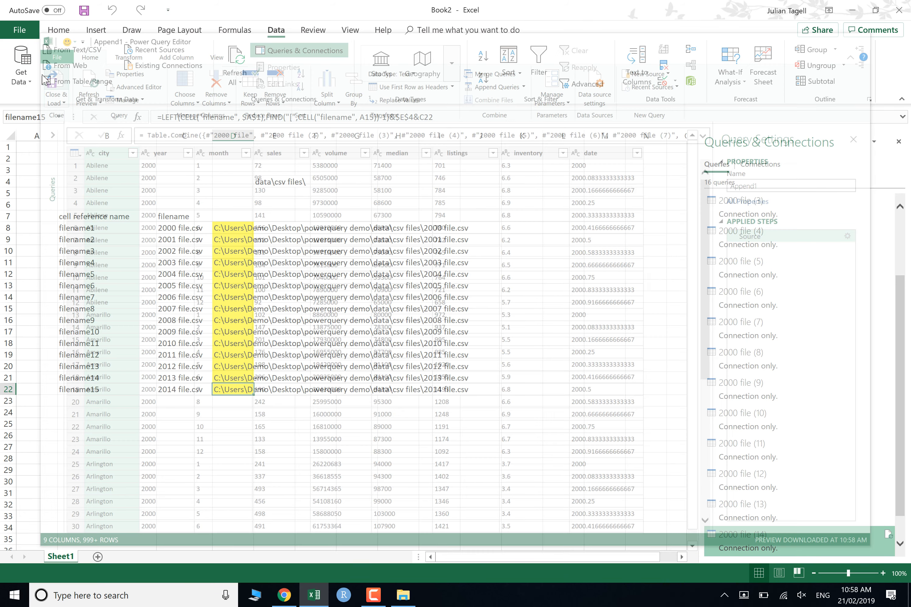